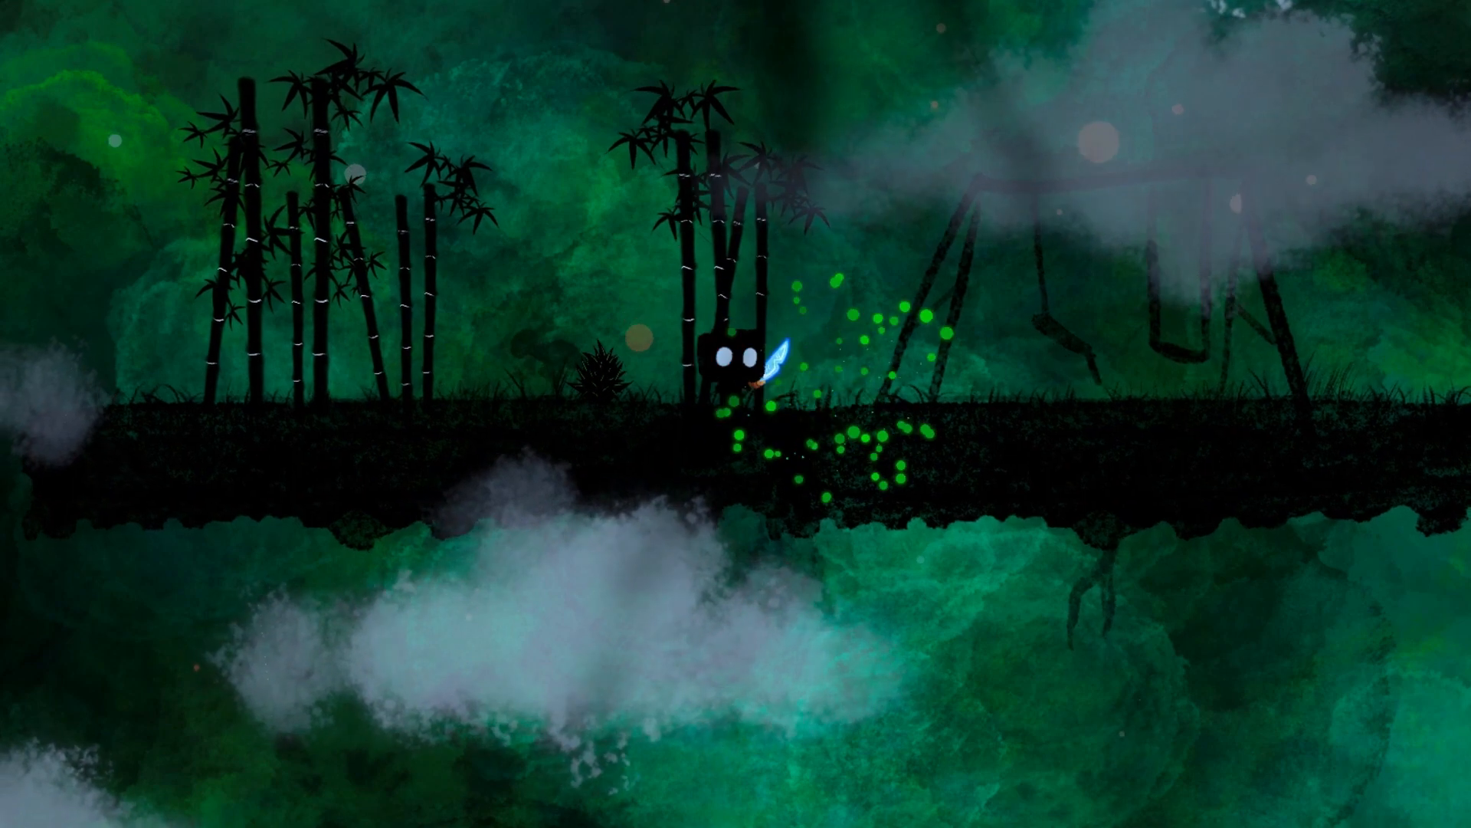
key(Right)
key(Left)
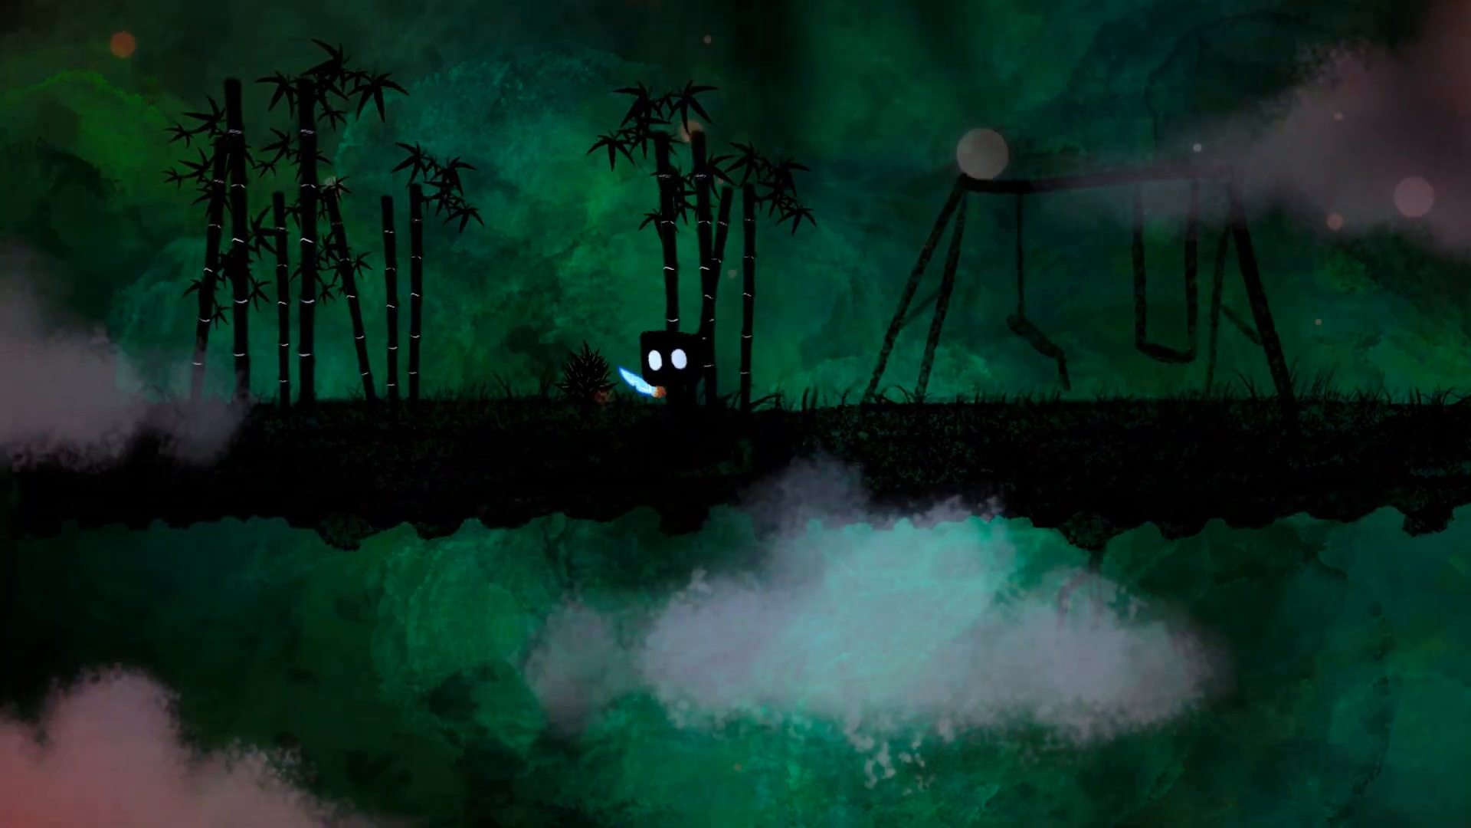
key(Left)
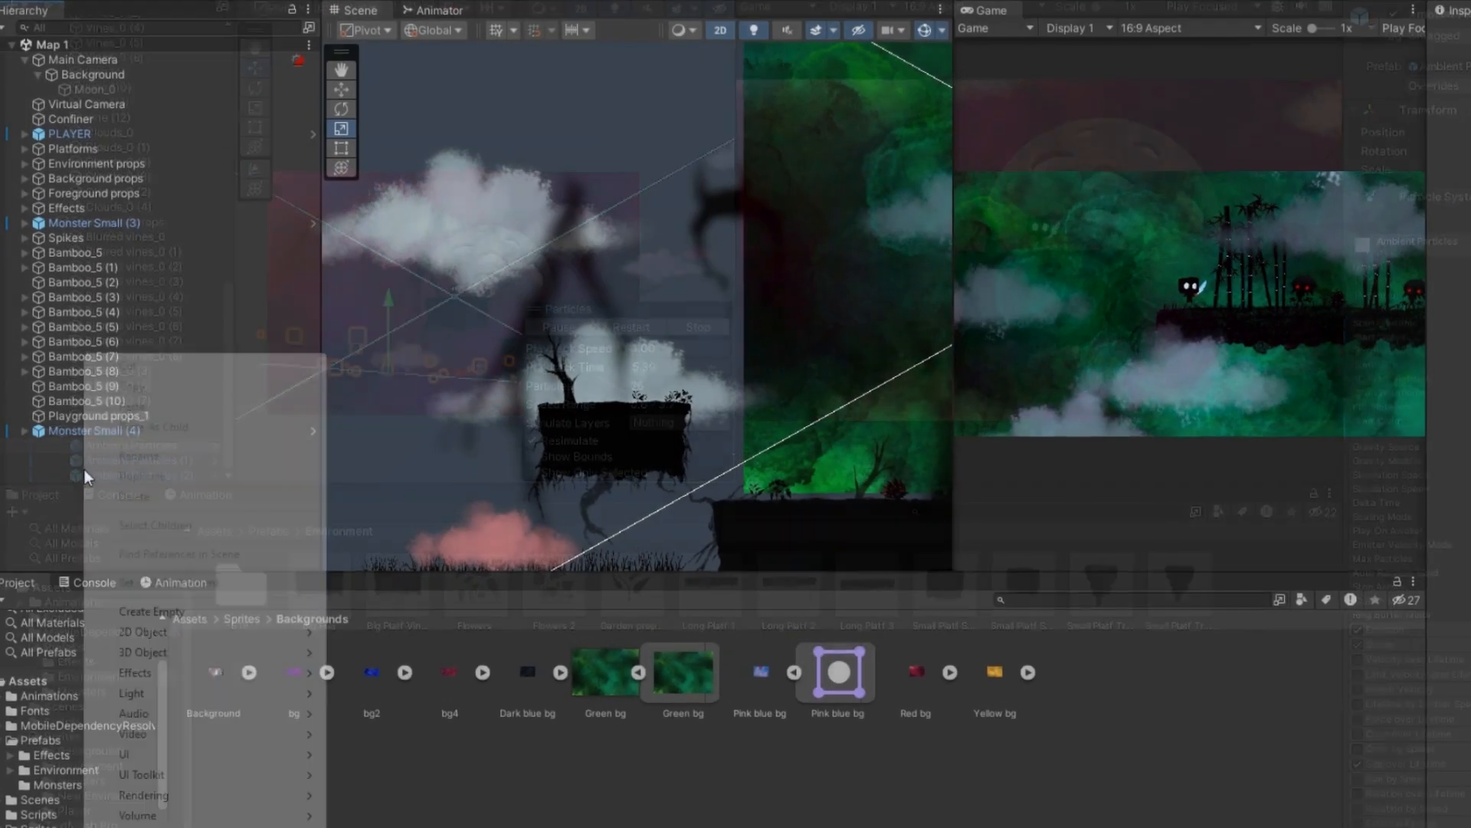
Add a new Particle System to the scene hierarchy and frame it in the Scene view
right_click(73, 351)
mouse_move(181, 692)
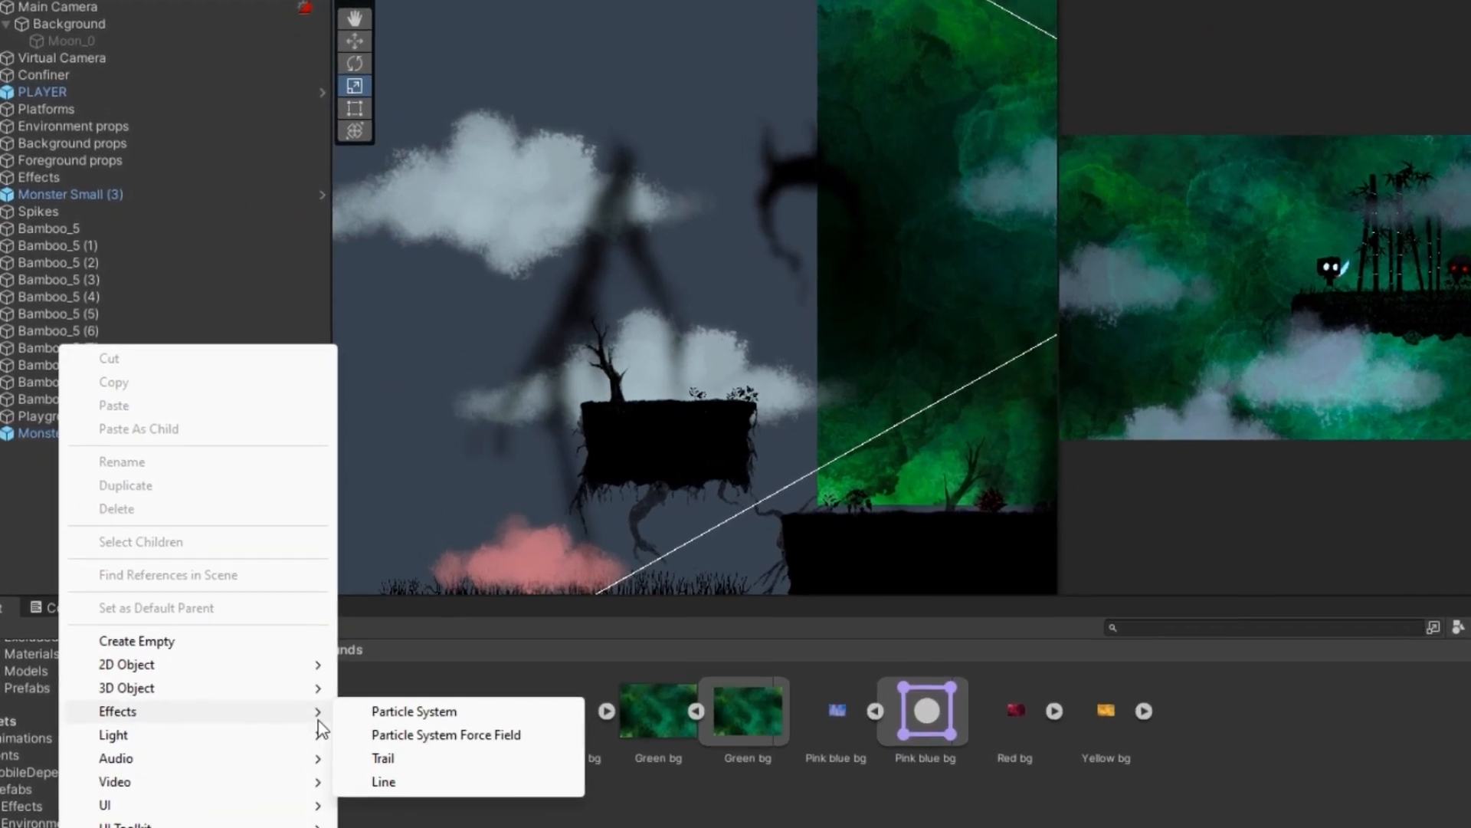
click(418, 714)
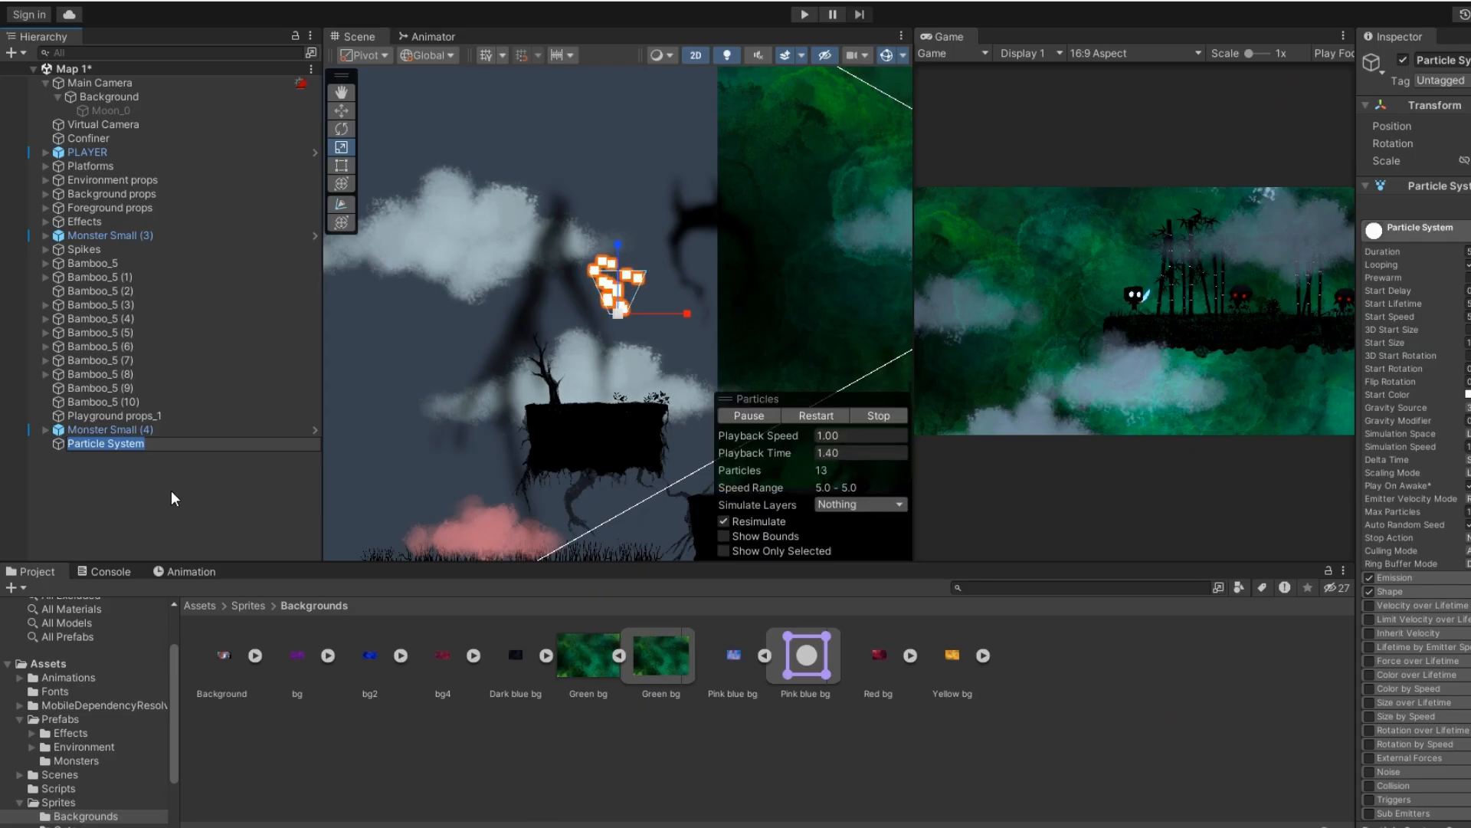
click(172, 490)
double_click(132, 444)
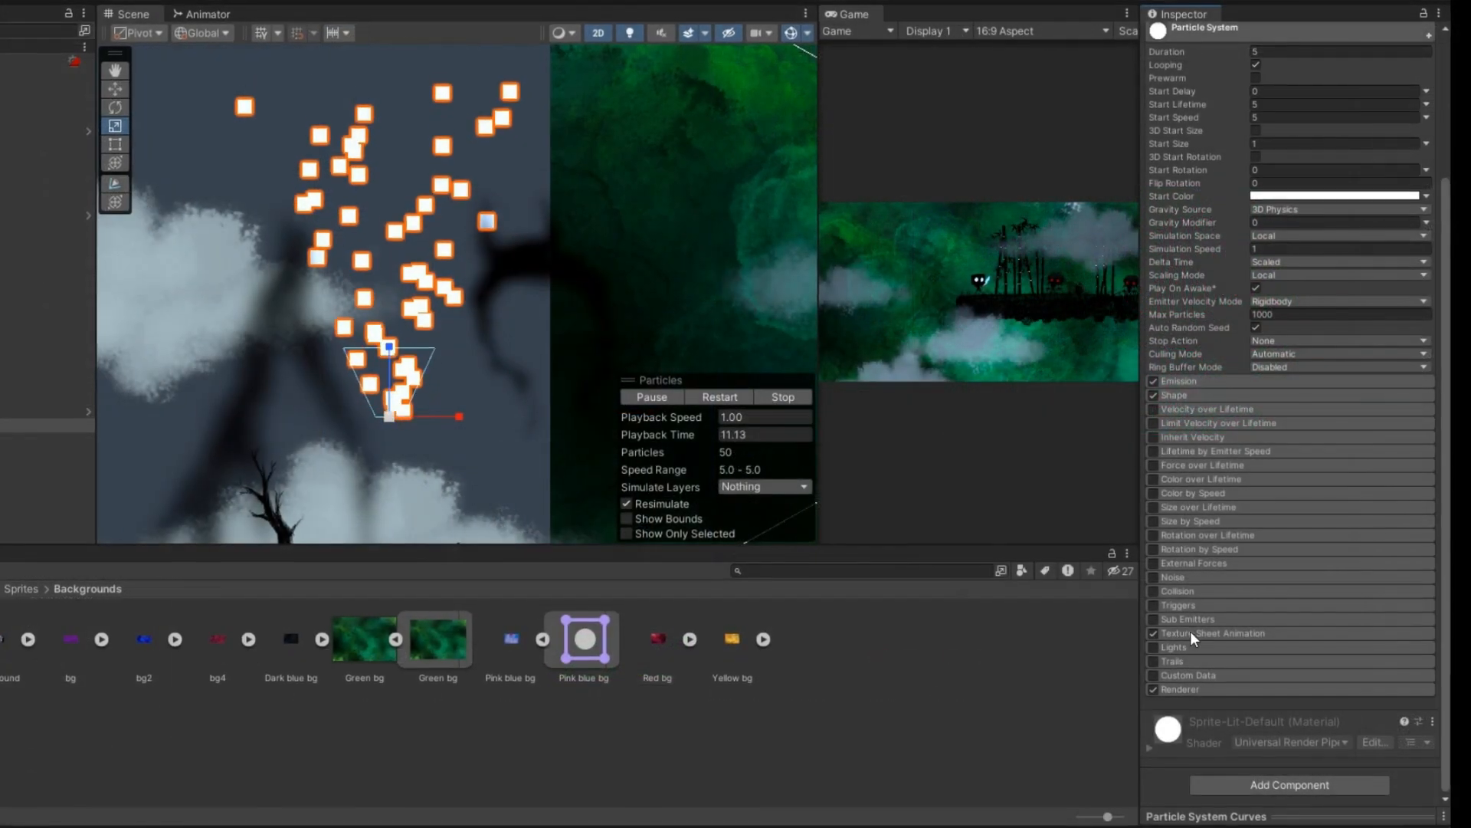
Set the particle system's Texture Sheet Animation mode to Sprites and add a second sprite slot
click(1190, 631)
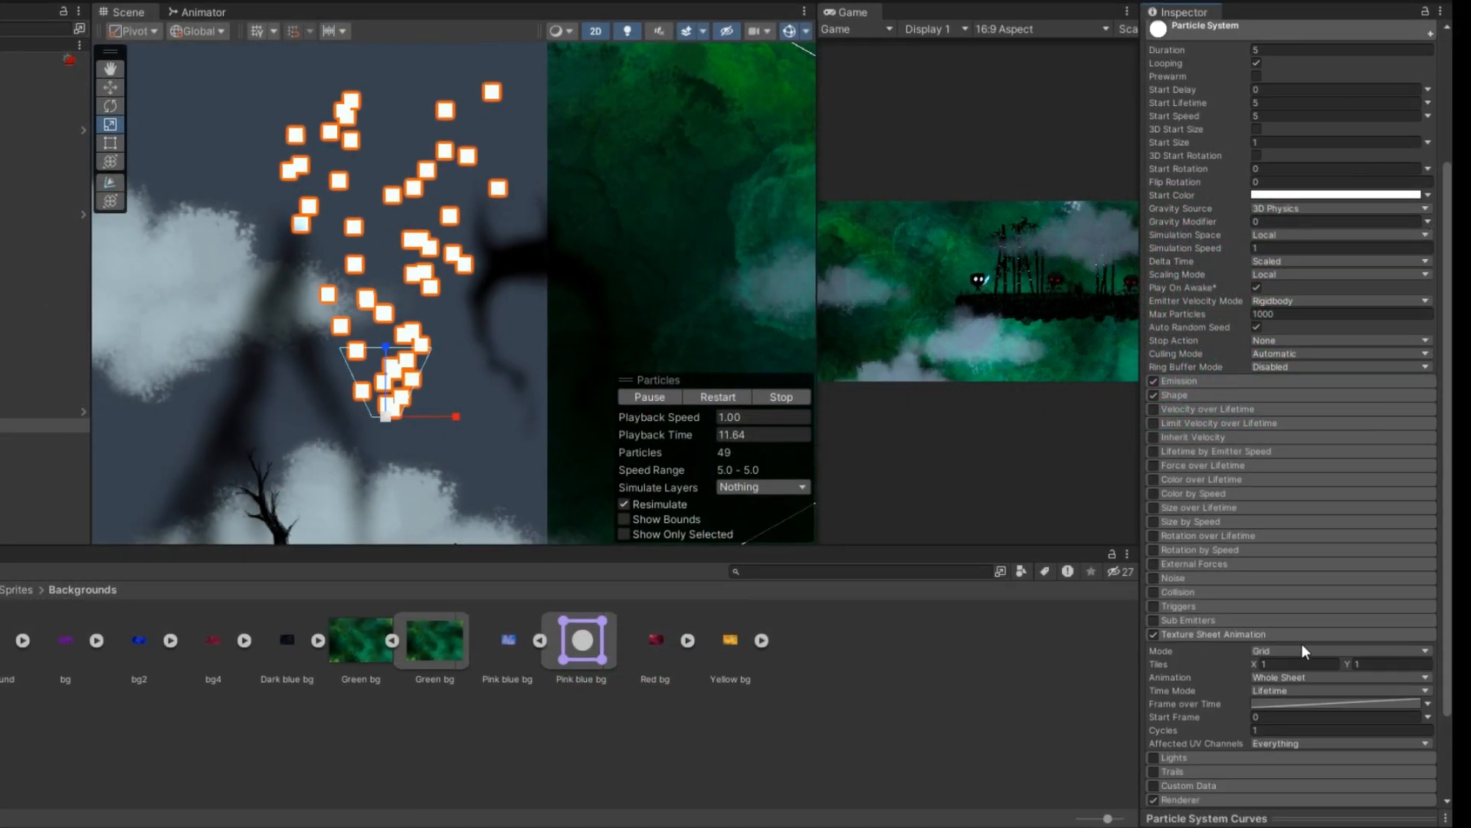
click(1303, 651)
click(1309, 688)
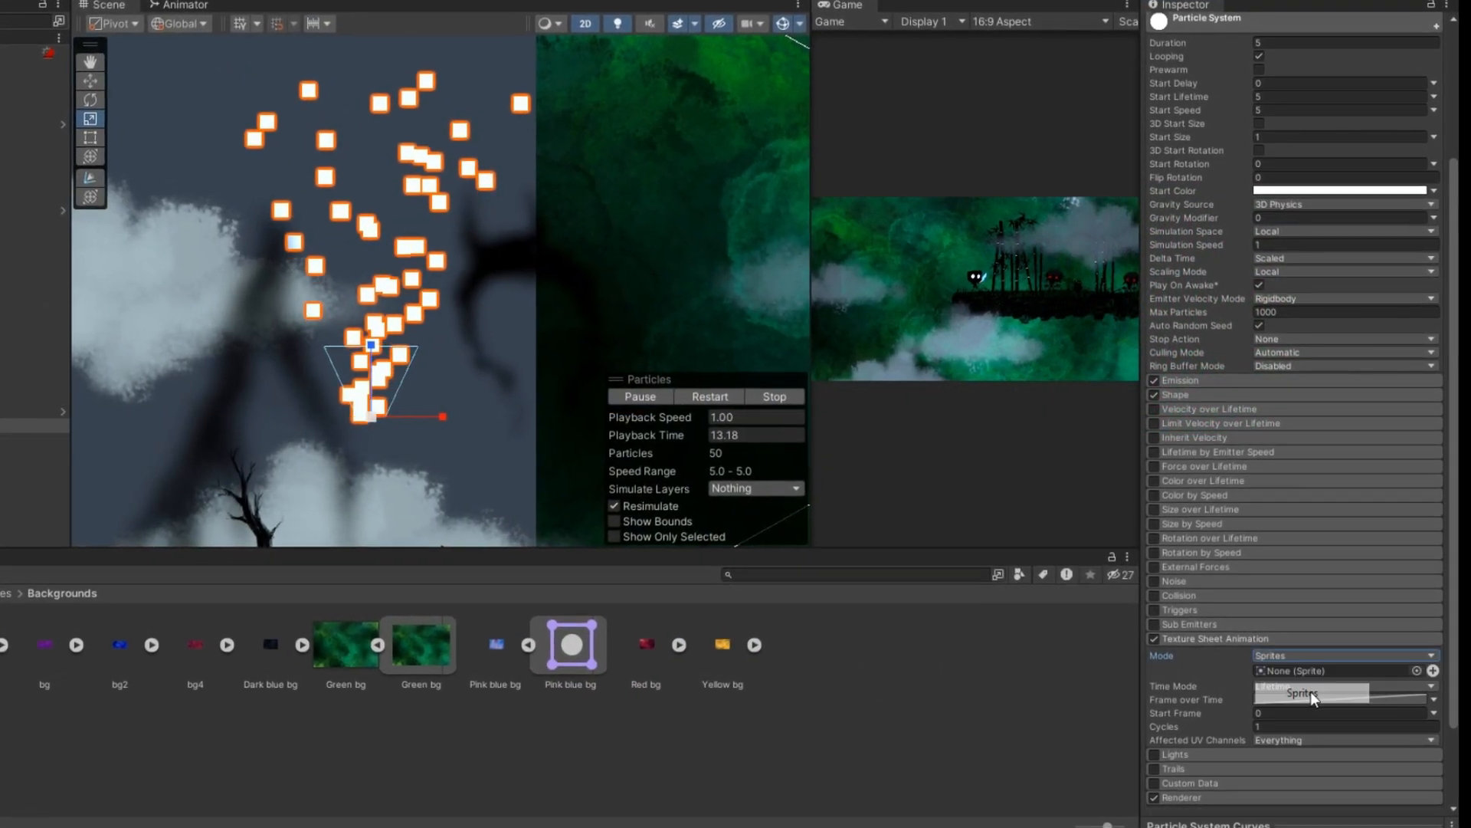
click(1431, 671)
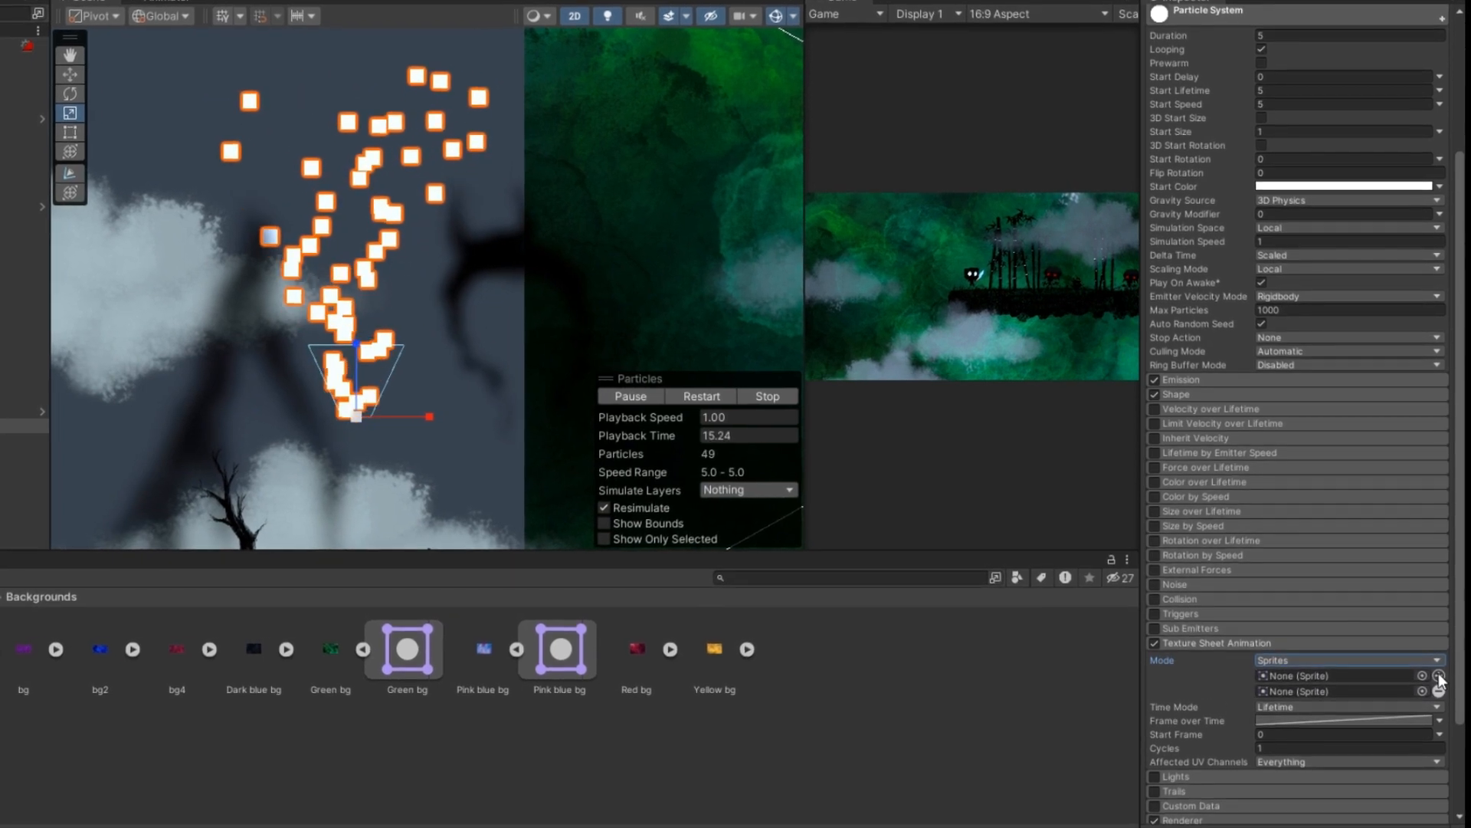
Search the sprites for "parti" and assign the particle sprite to the first Texture Sheet Animation slot
click(1423, 676)
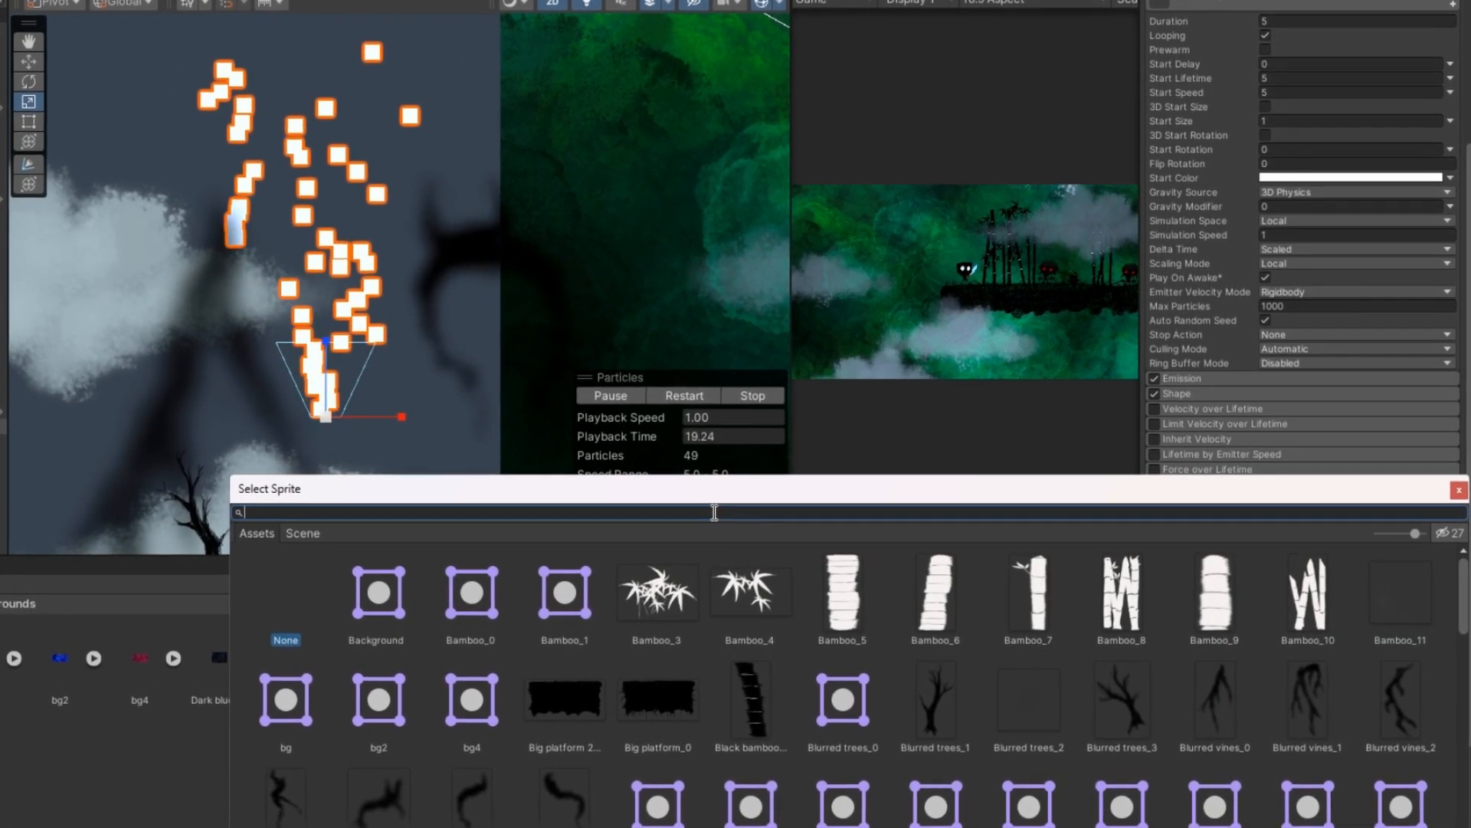
text(parti)
click(356, 584)
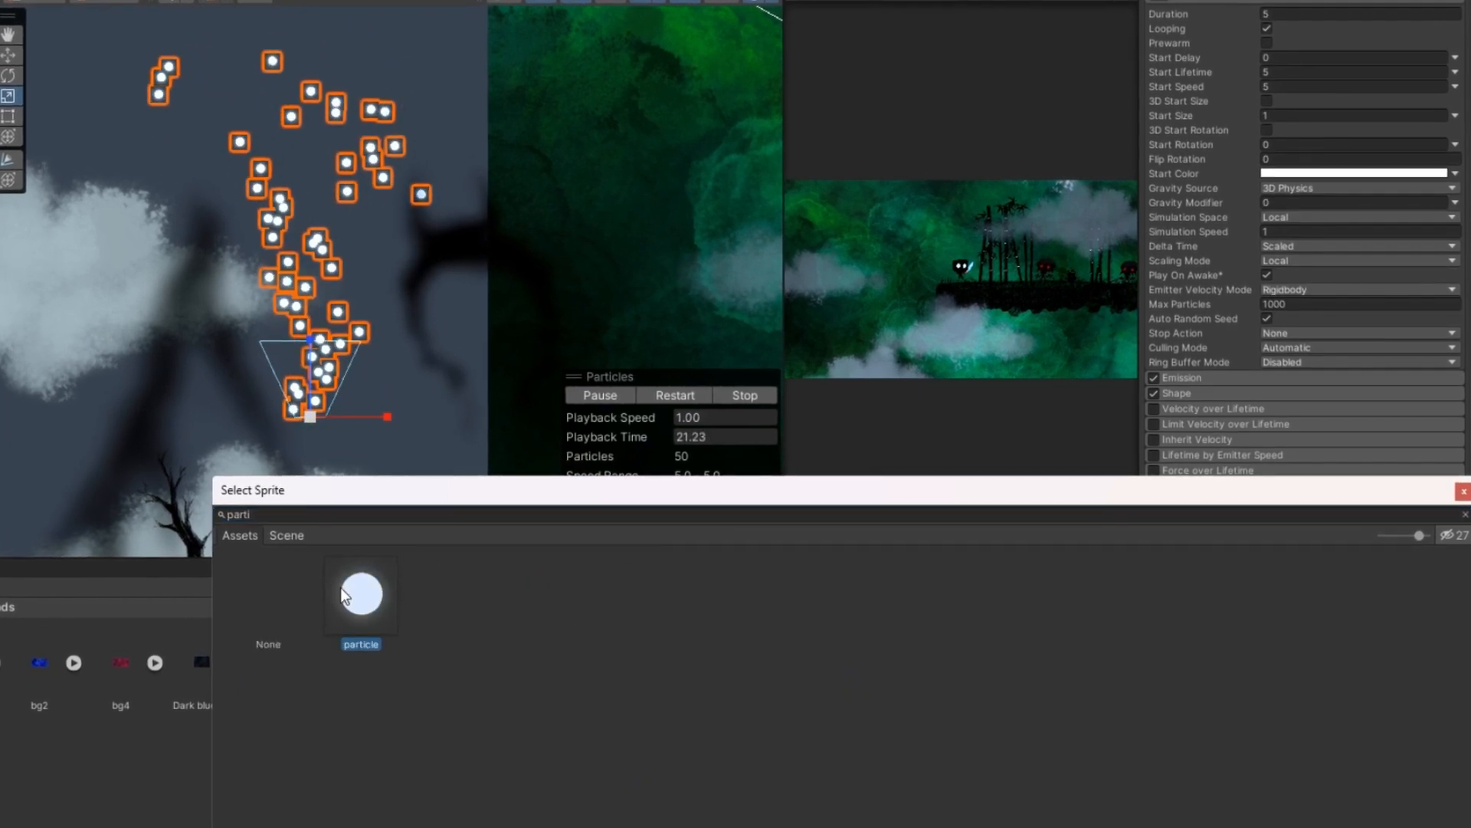
double_click(341, 594)
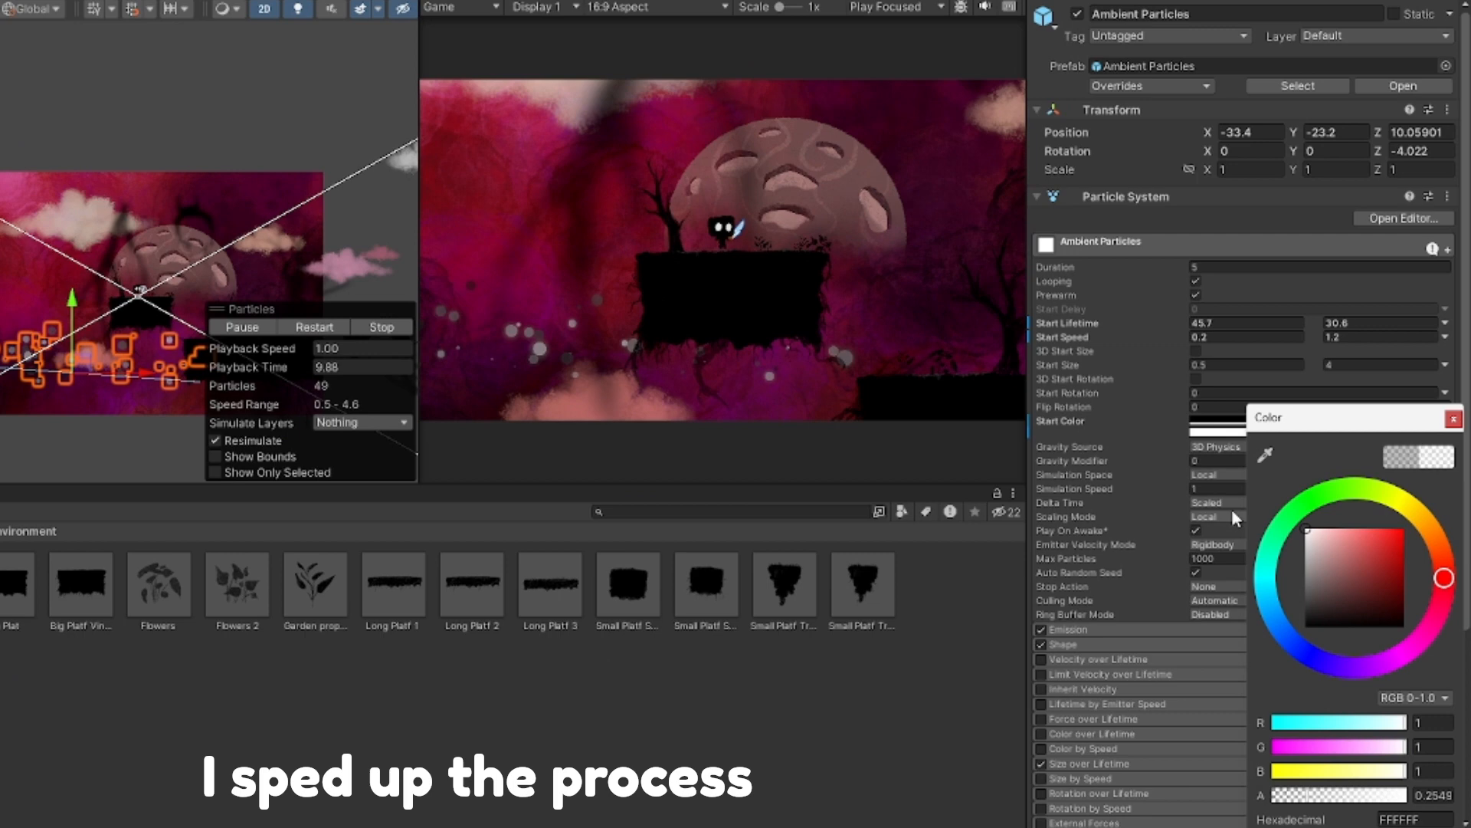
Set the Ambient Particles' two start colors to semi-transparent white and grey 959595 with reduced alpha
click(1232, 431)
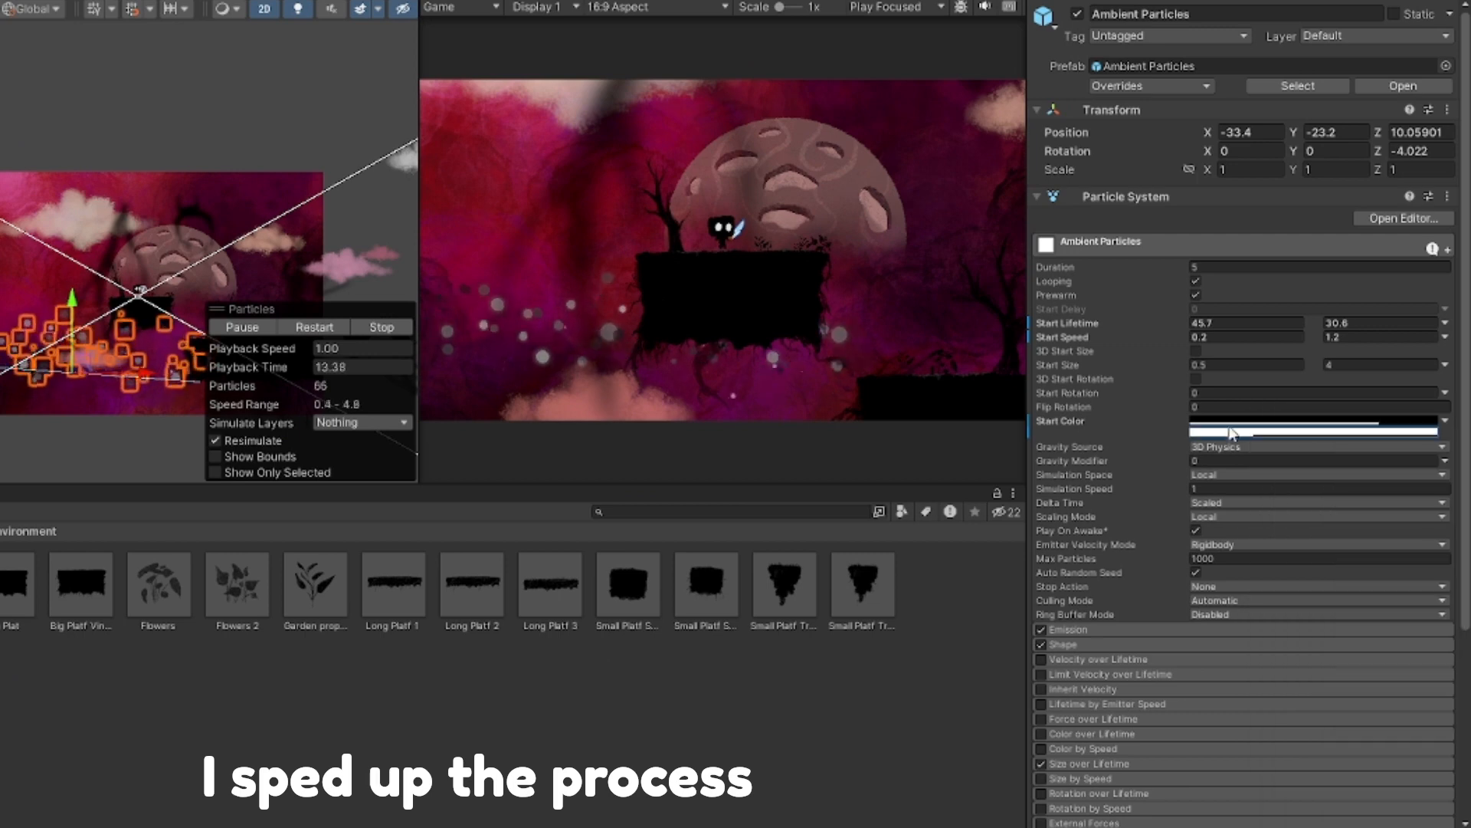
click(1231, 431)
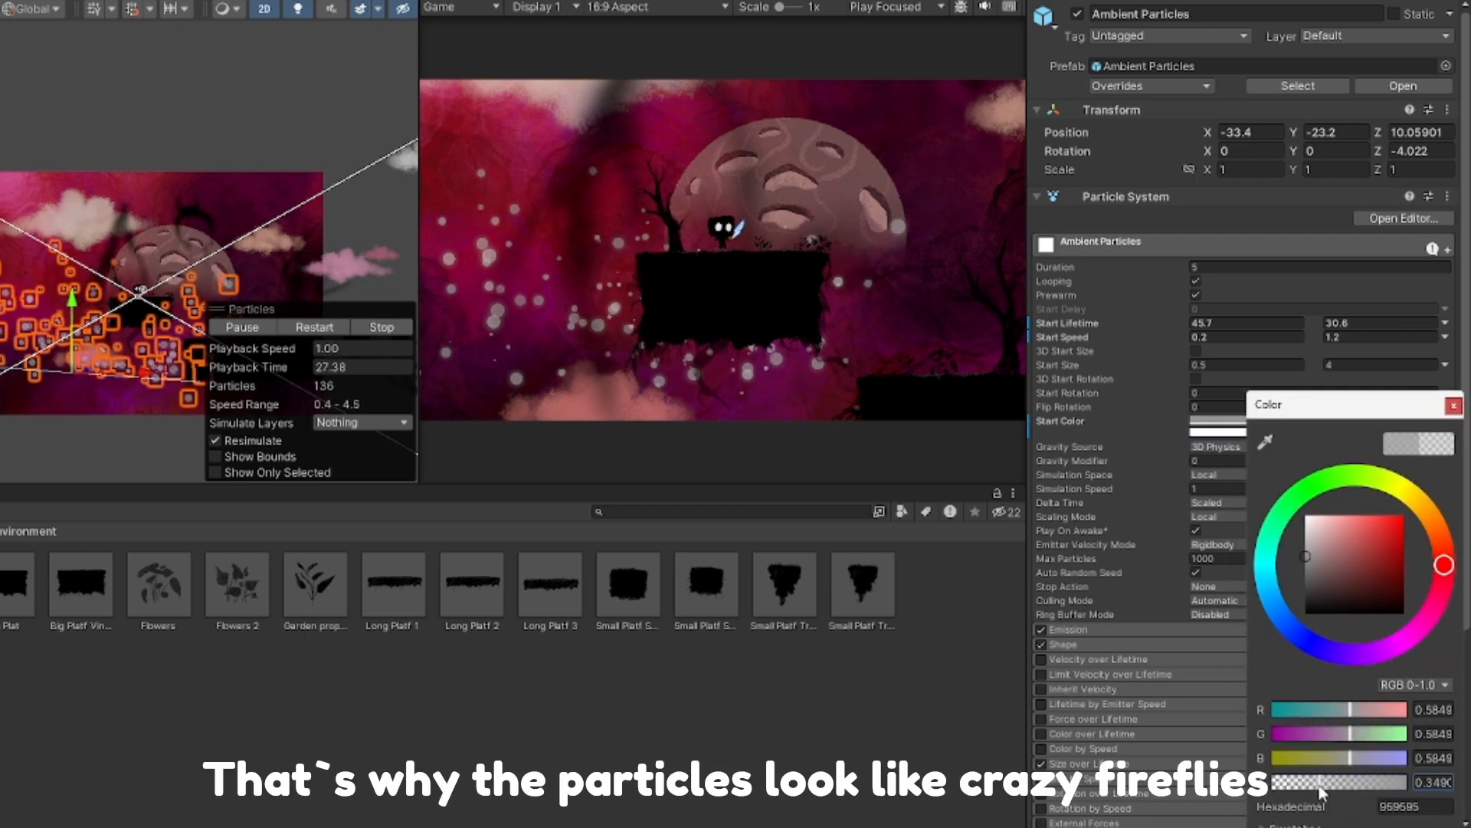
click(1362, 431)
Duplicate Ambient Particles, place the copy at X -18, Y -23.8, and set its edge shape radius to 14.15
scroll(1073, 322, down, 5)
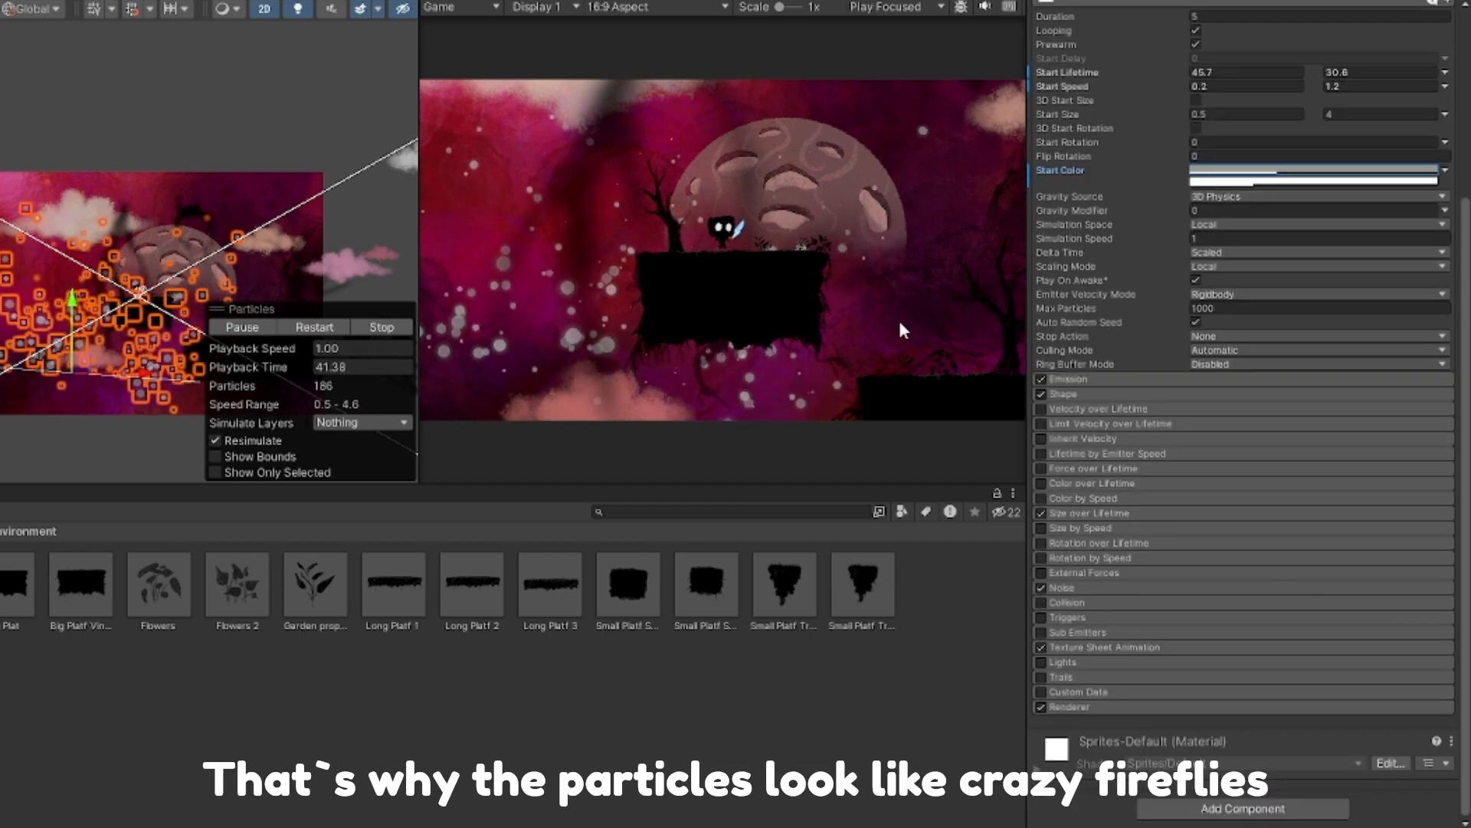
scroll(1208, 244, up, 3)
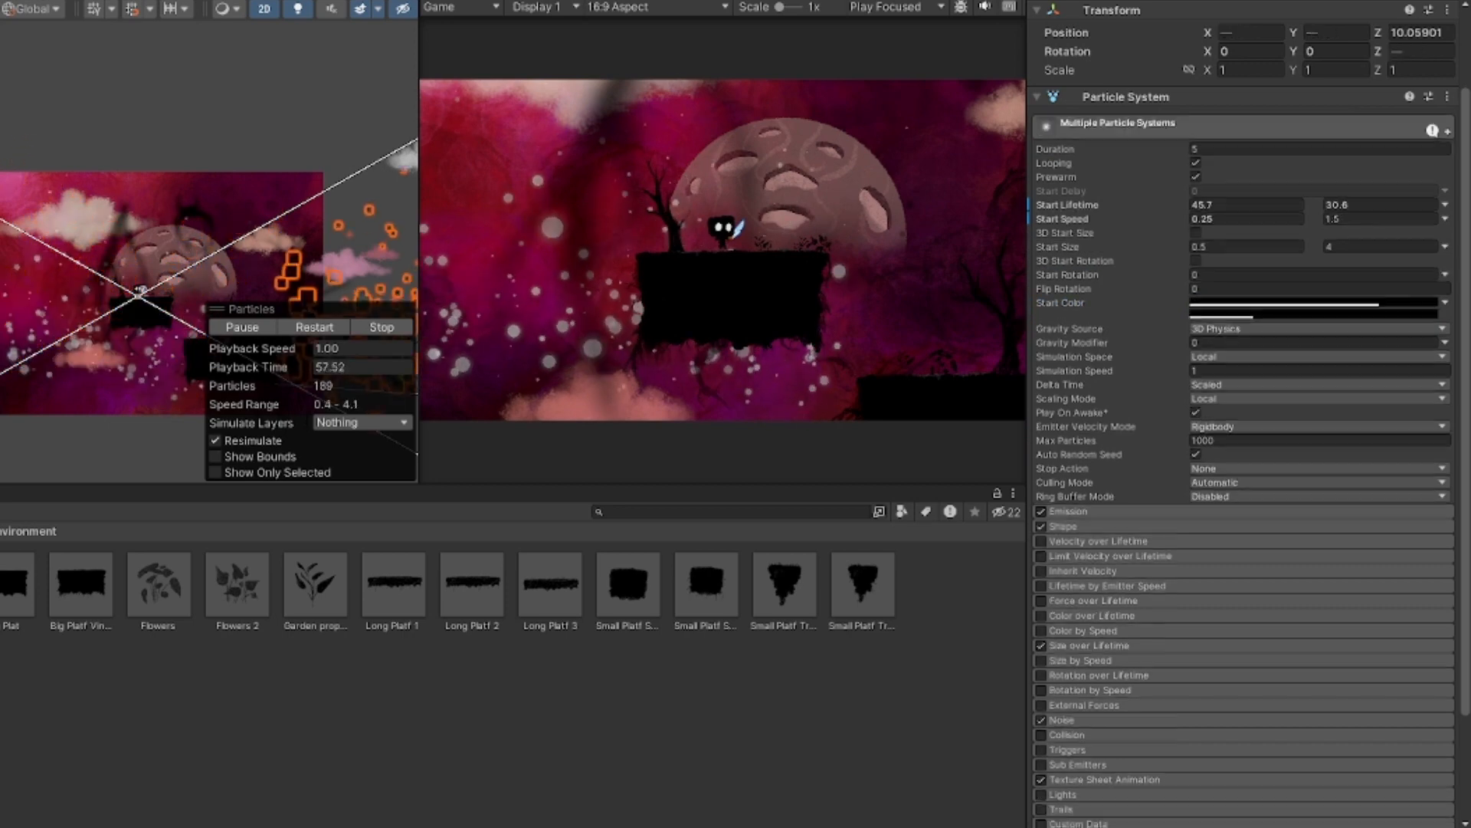
scroll(1384, 165, up, 2)
key(ctrl+d)
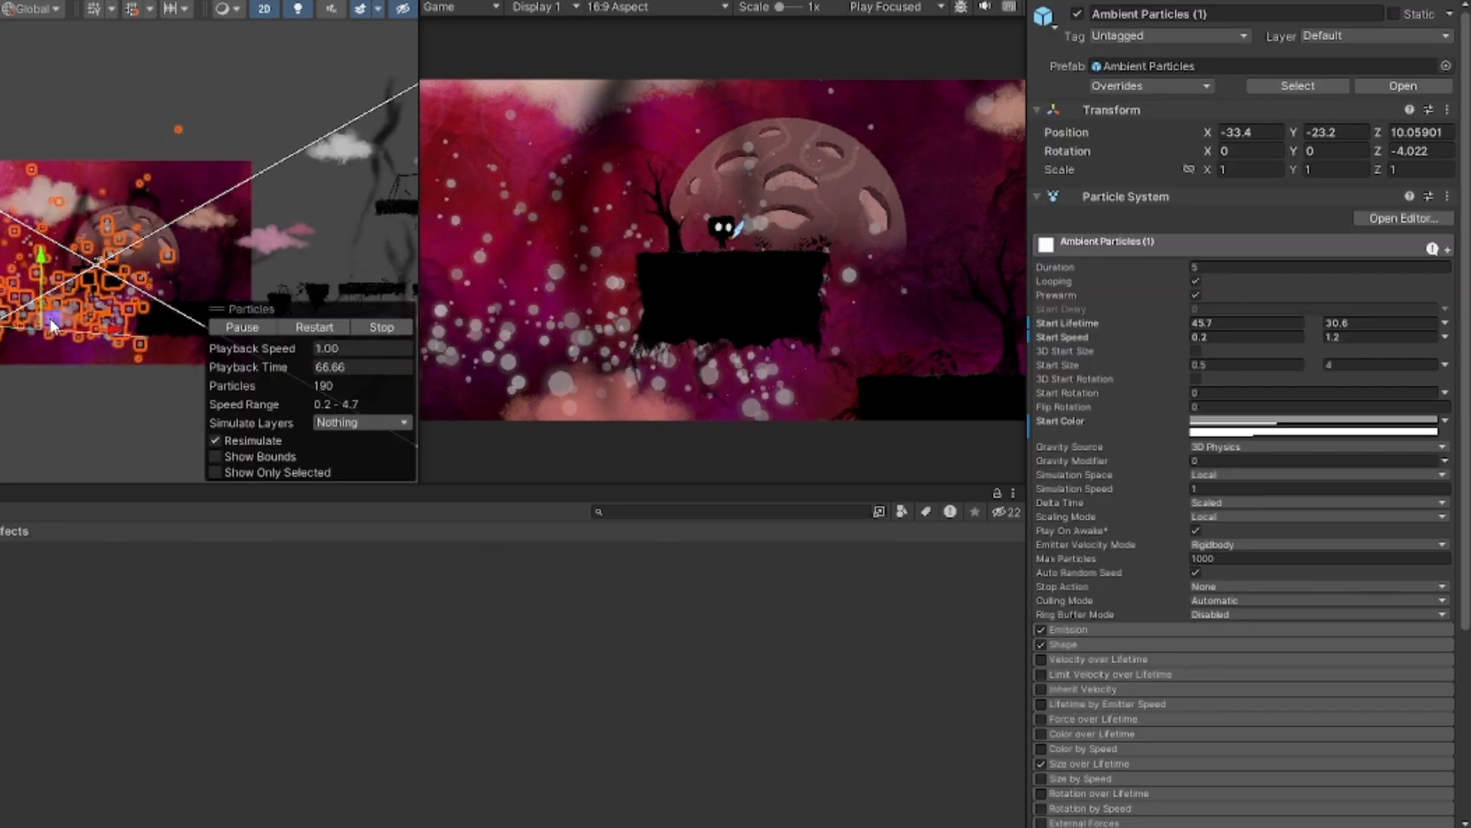
click(1111, 644)
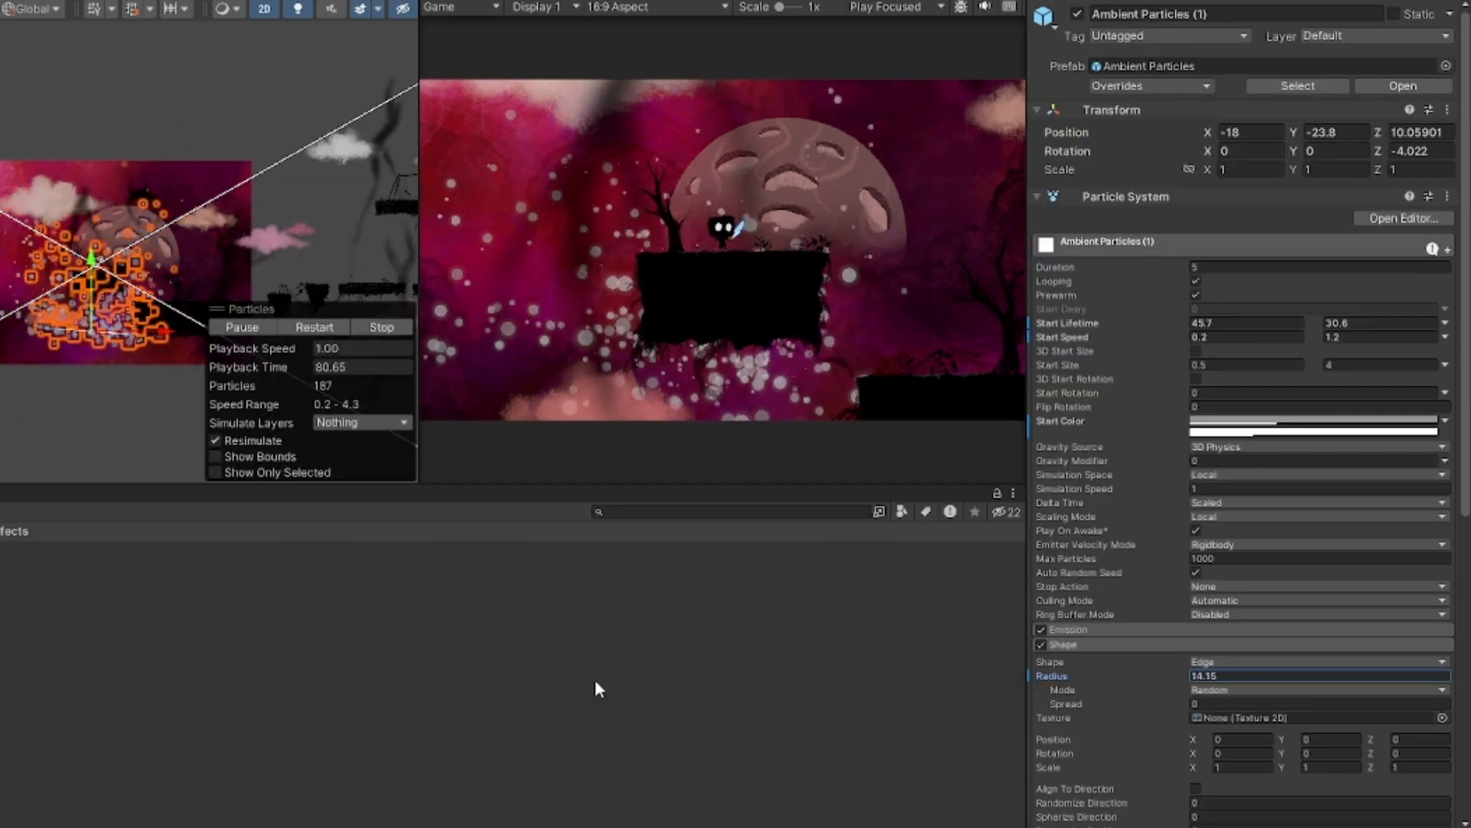
Examine the duplicate's Renderer settings, including its sort mode and sorting layer
scroll(1071, 703, down, 10)
click(1070, 706)
scroll(1249, 714, down, 3)
scroll(1249, 714, down, 2)
click(1227, 513)
click(1149, 520)
scroll(1172, 583, down, 2)
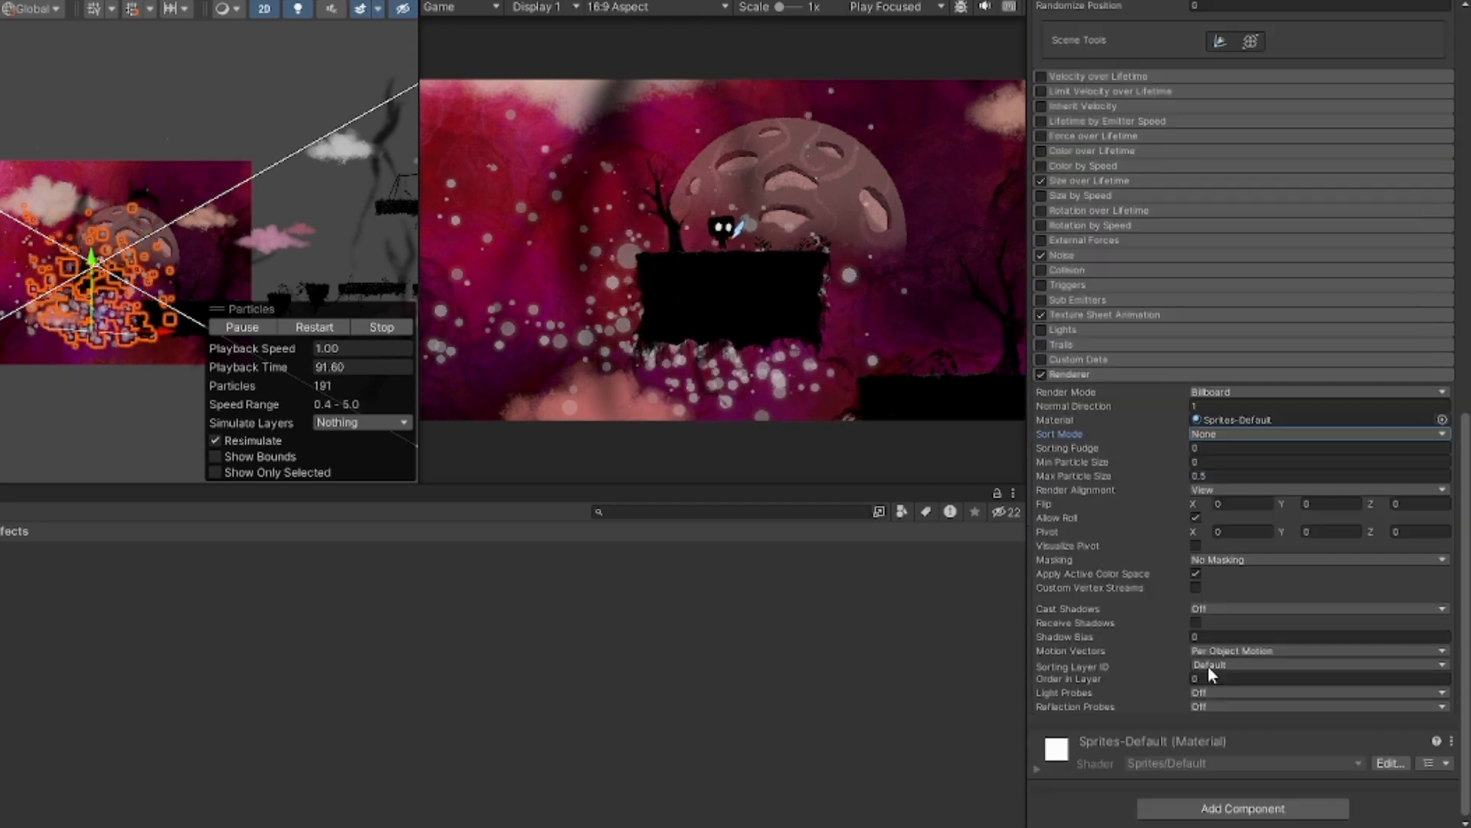
Set the Z position of Small ambient part to 2.5
scroll(1175, 565, up, 15)
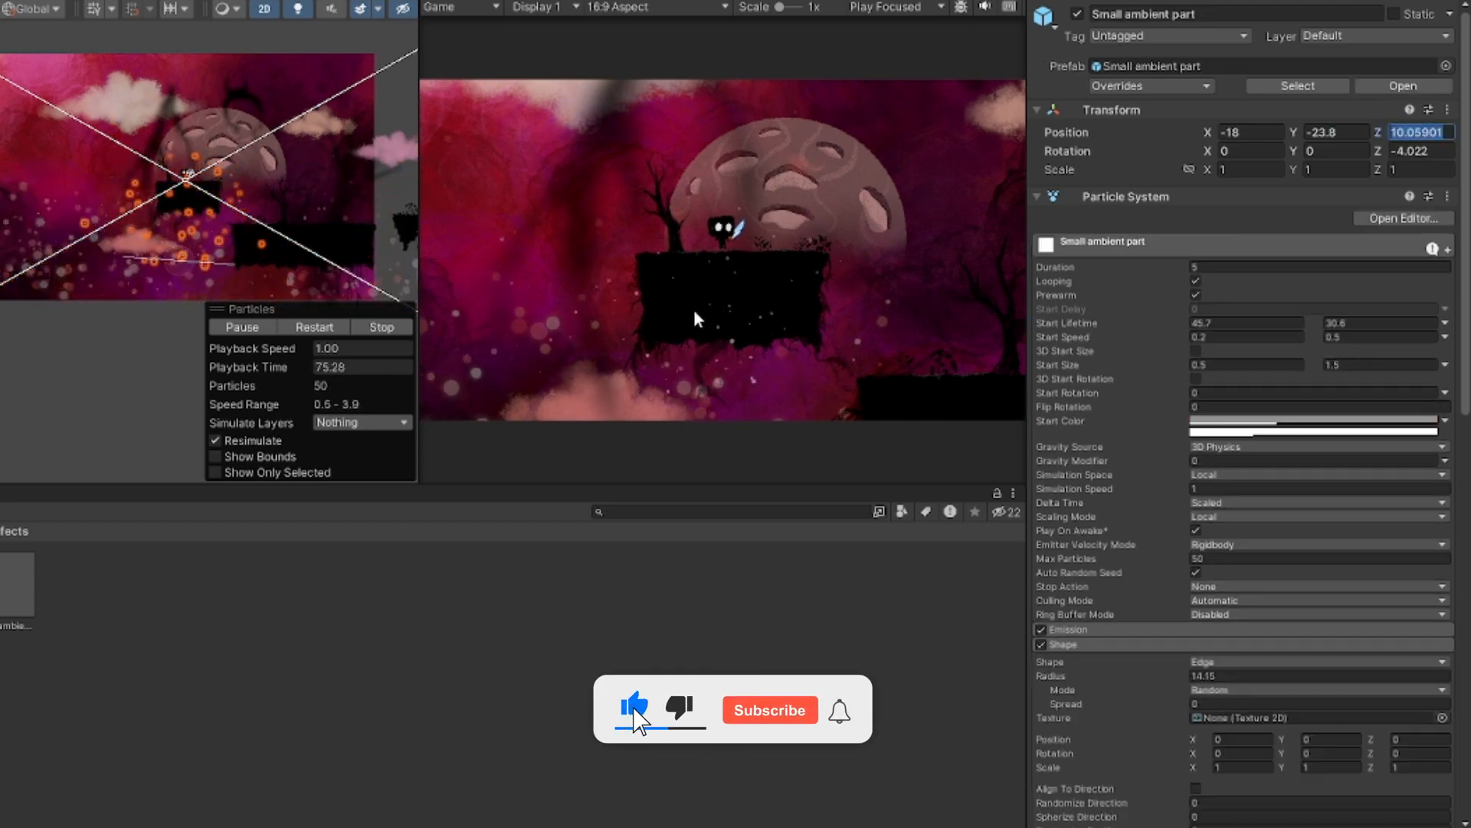
text(2.5)
key(Return)
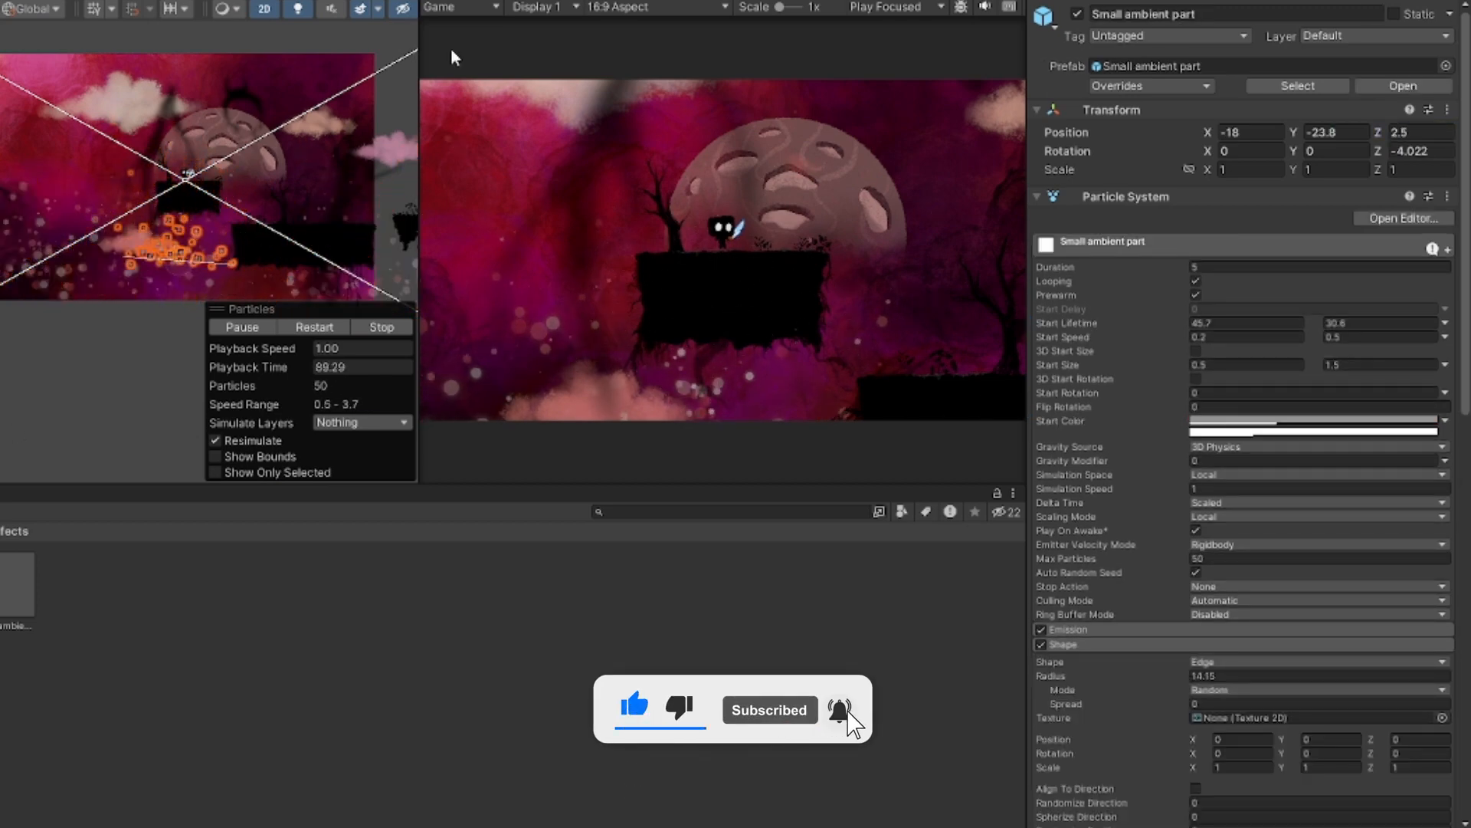
Run the game in a maximized Game view and walk the character onto the lower platform to check the ambient particles
key(shift+space)
key(ctrl+p)
key(d)
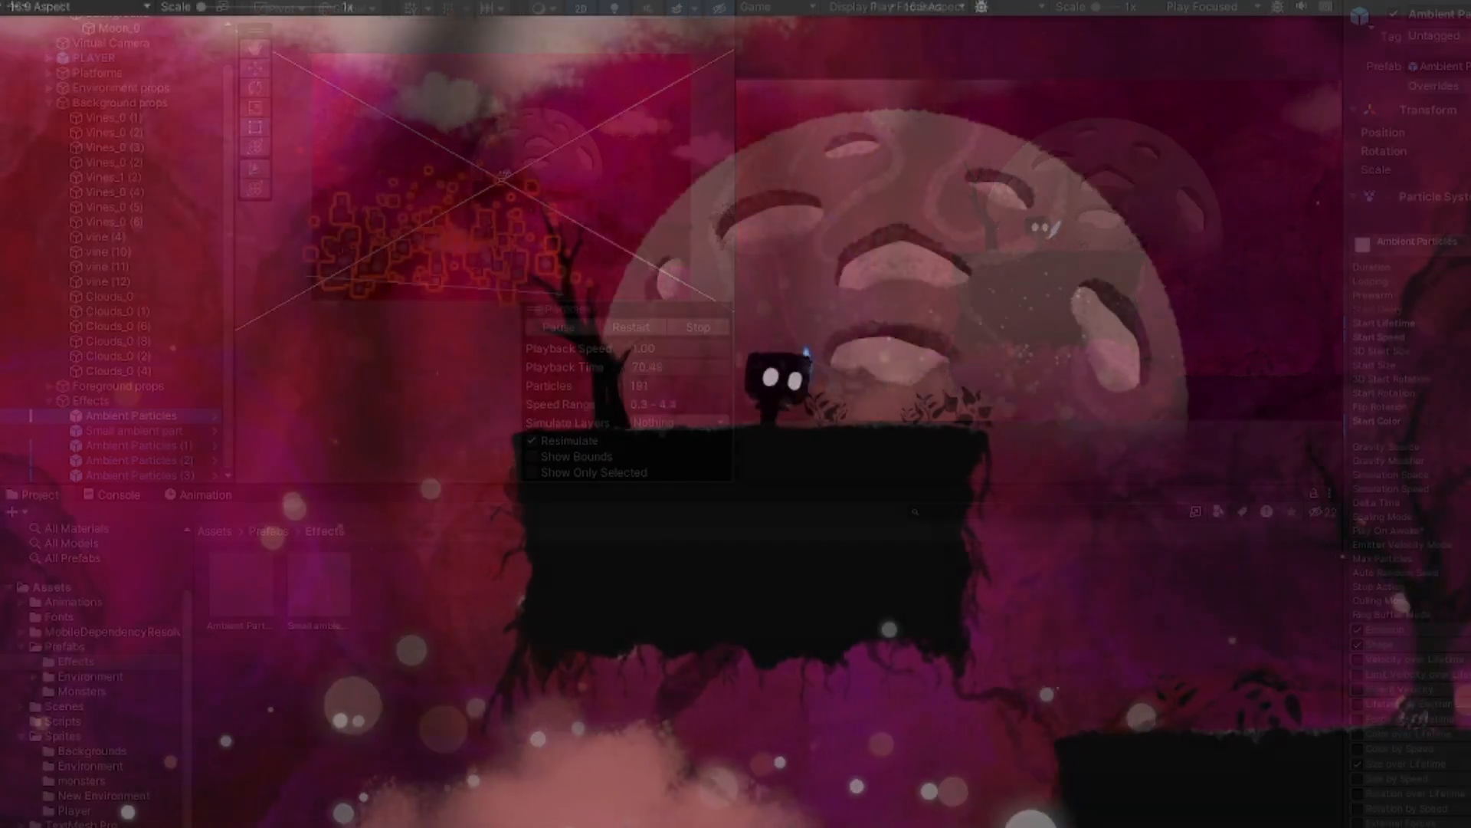
key(d)
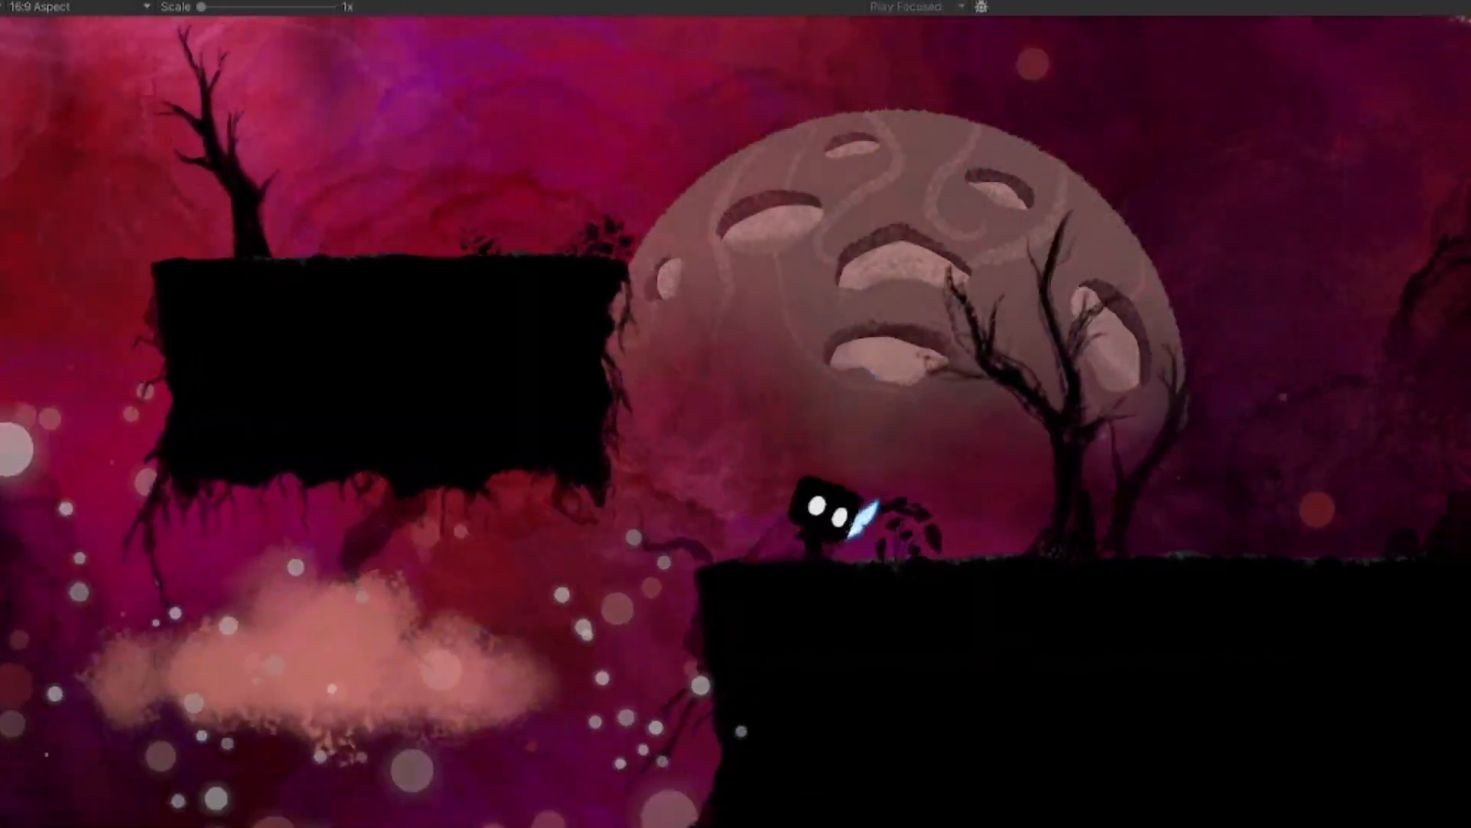
key(d)
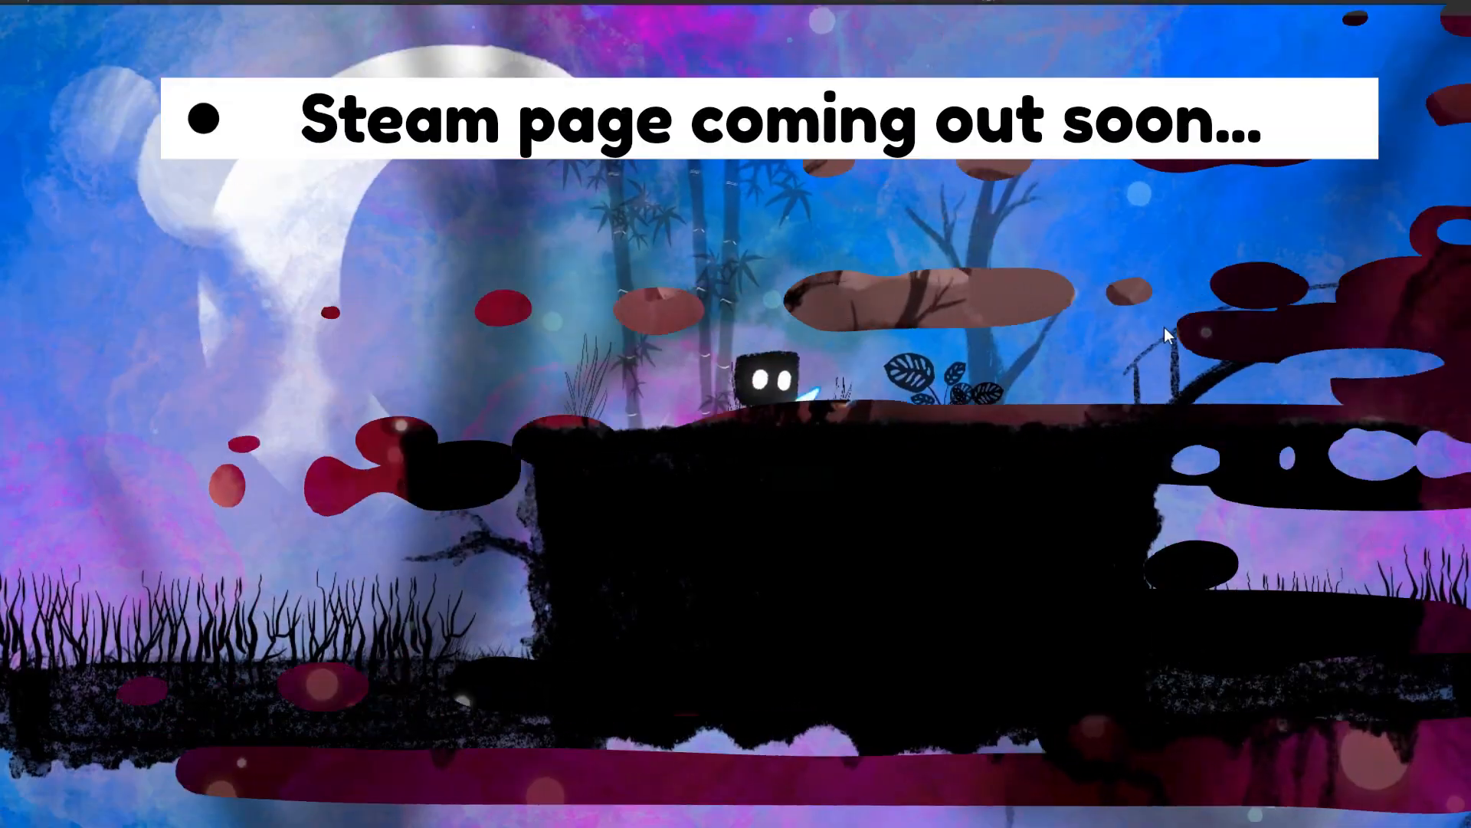
key(d)
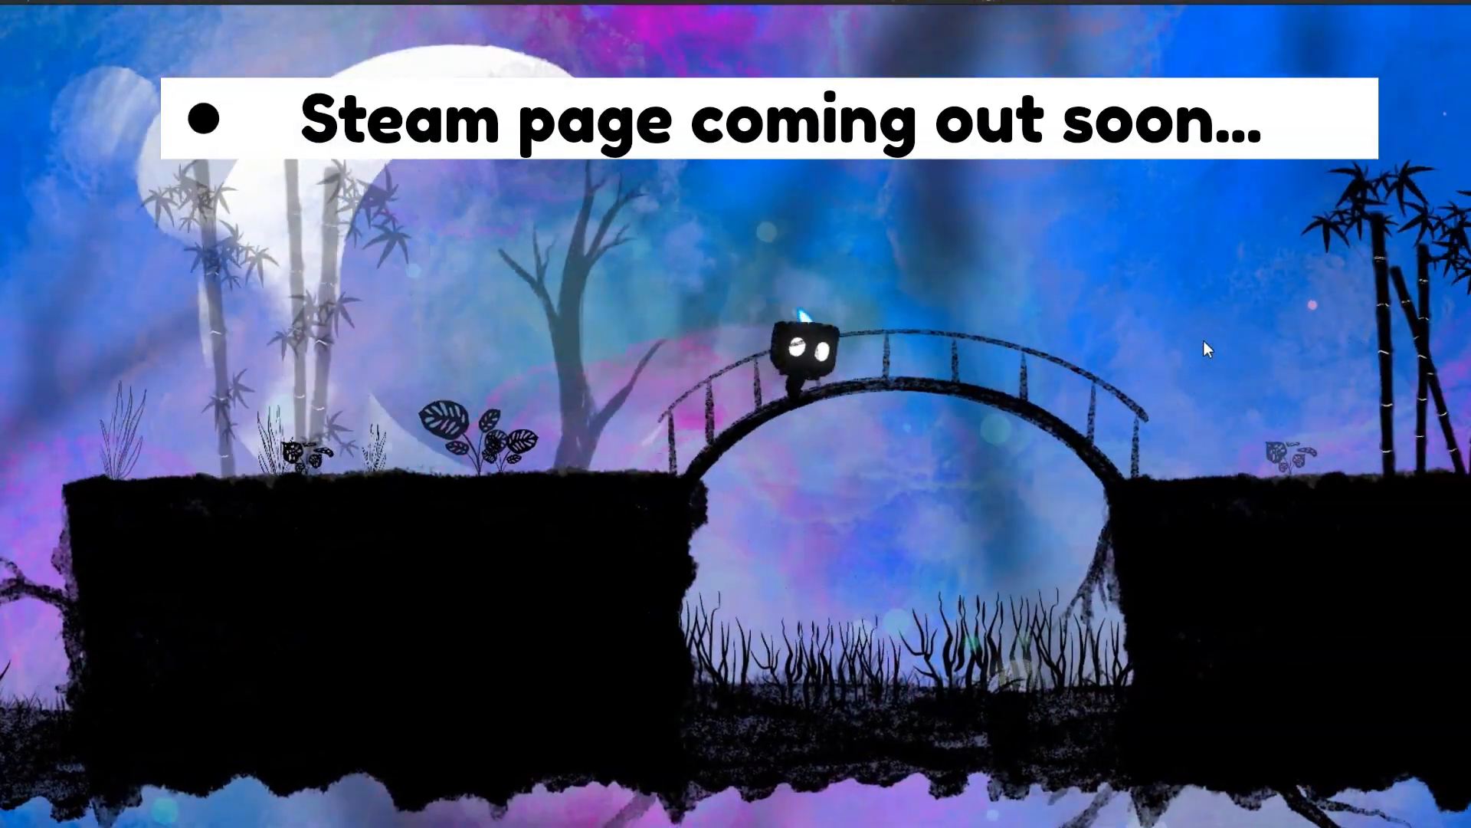
key(d)
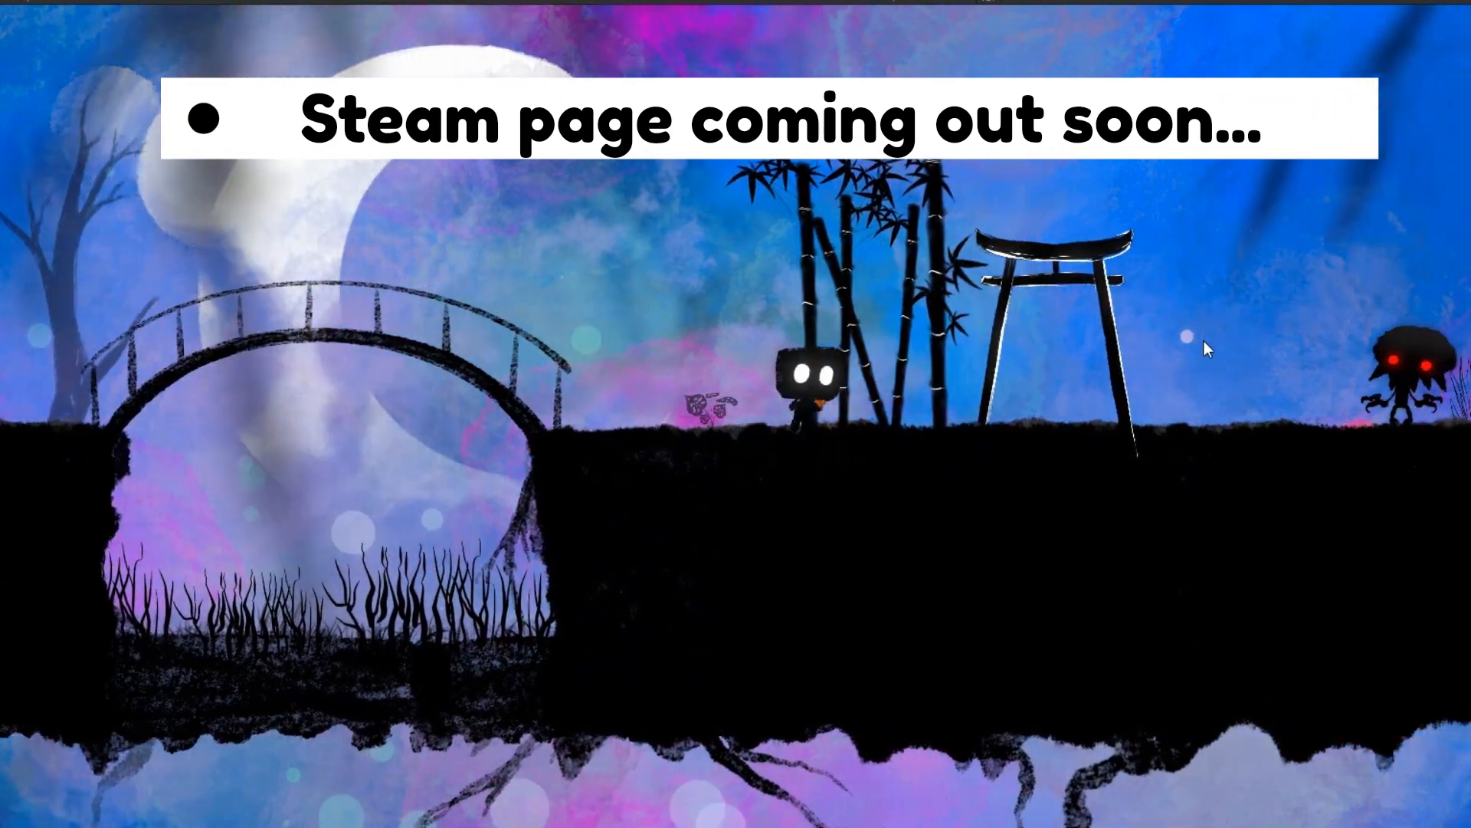
key(d)
click(1203, 340)
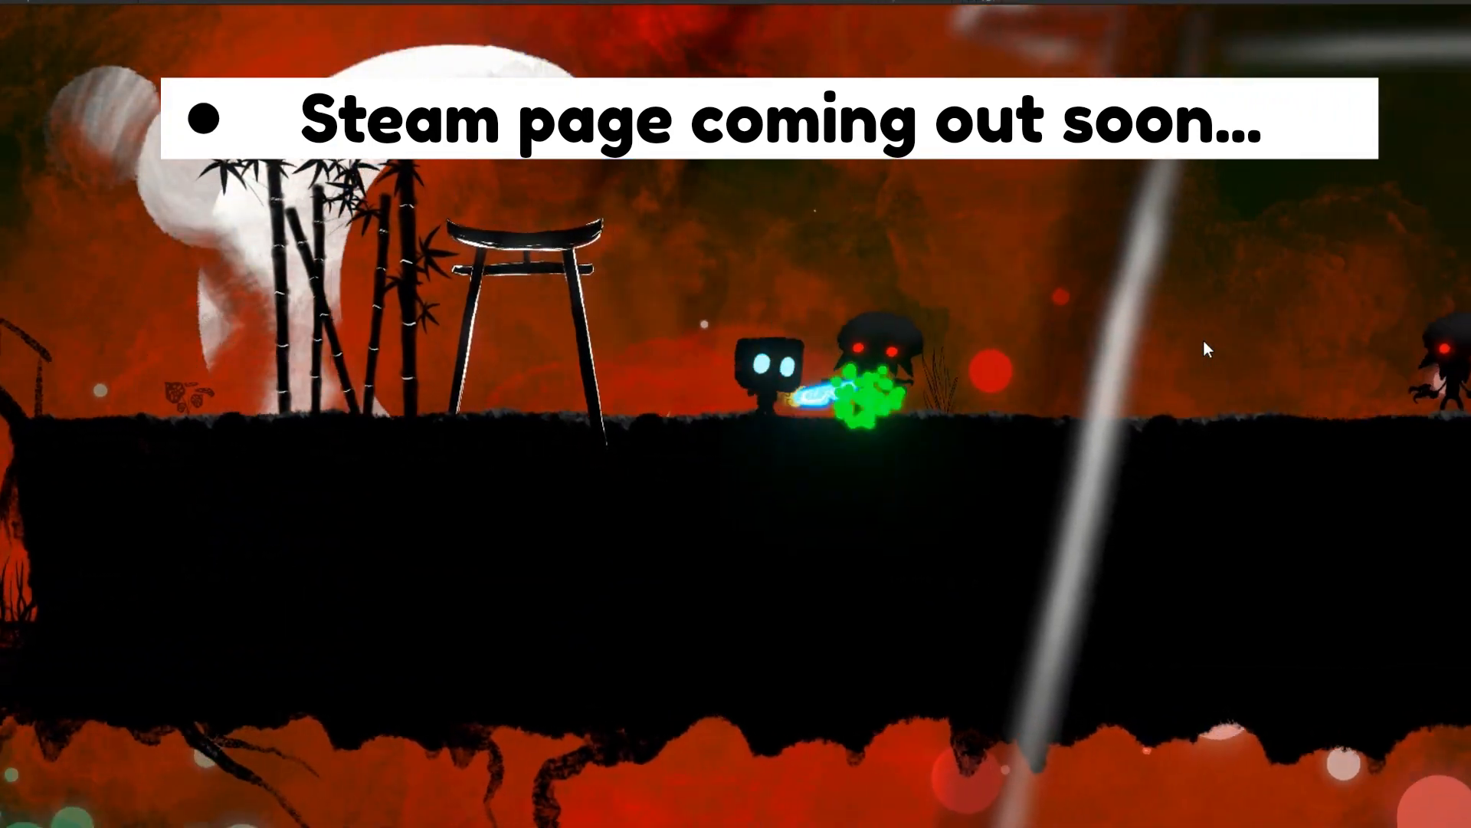
click(1203, 341)
key(d)
key(space)
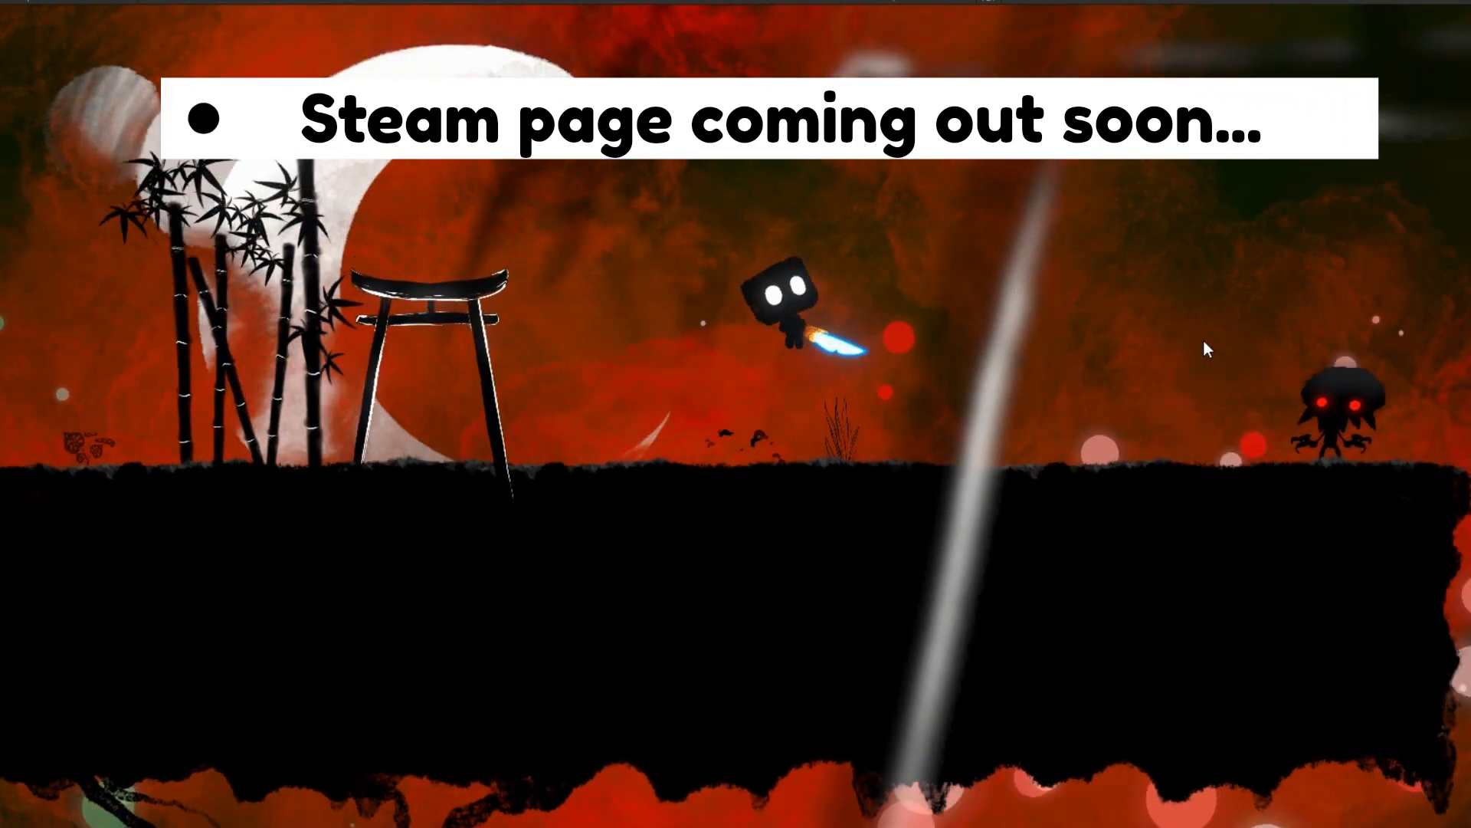
key(d)
key(space)
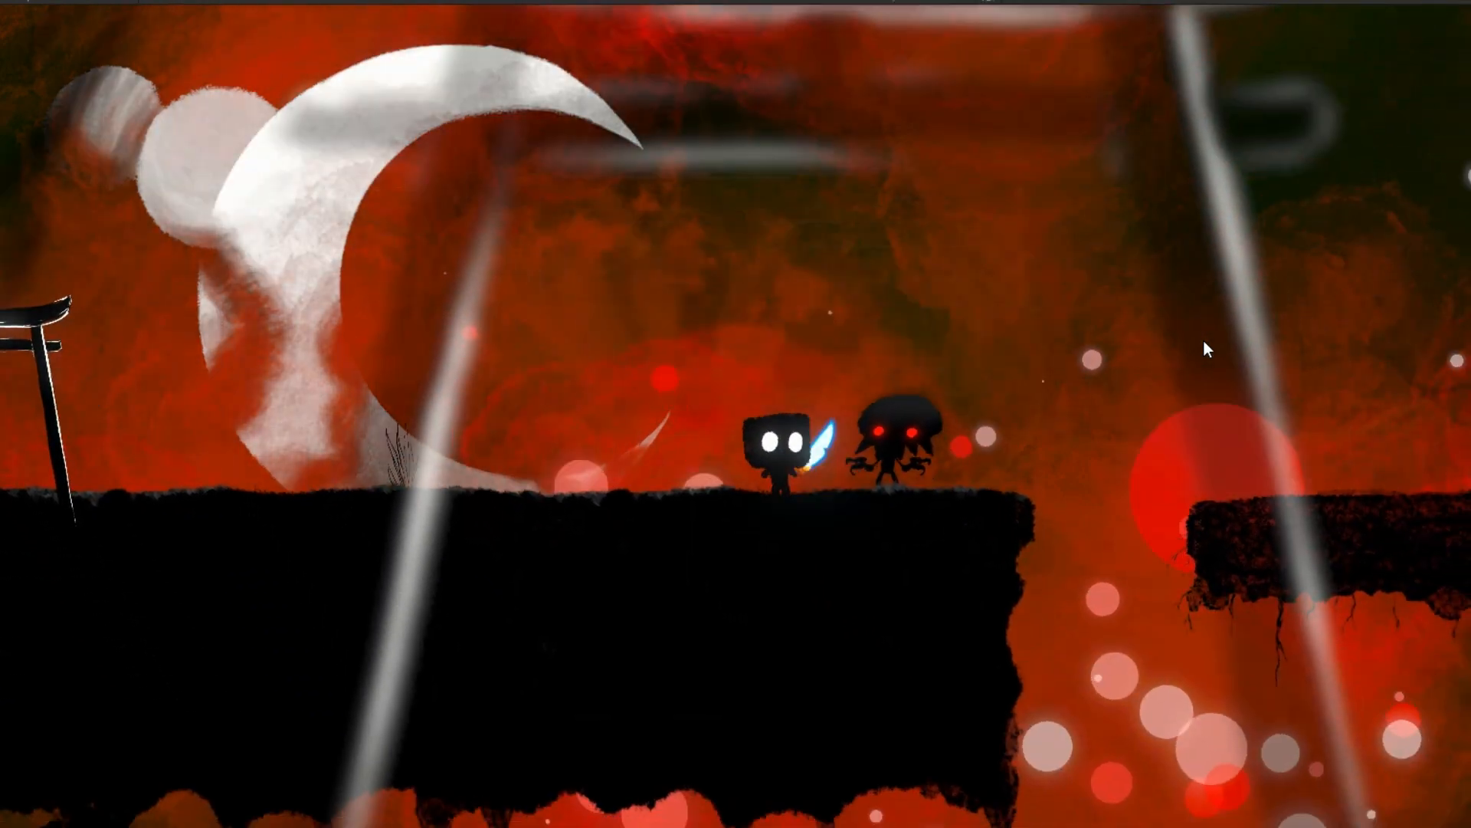
click(1204, 340)
click(1203, 340)
click(1203, 340)
key(d)
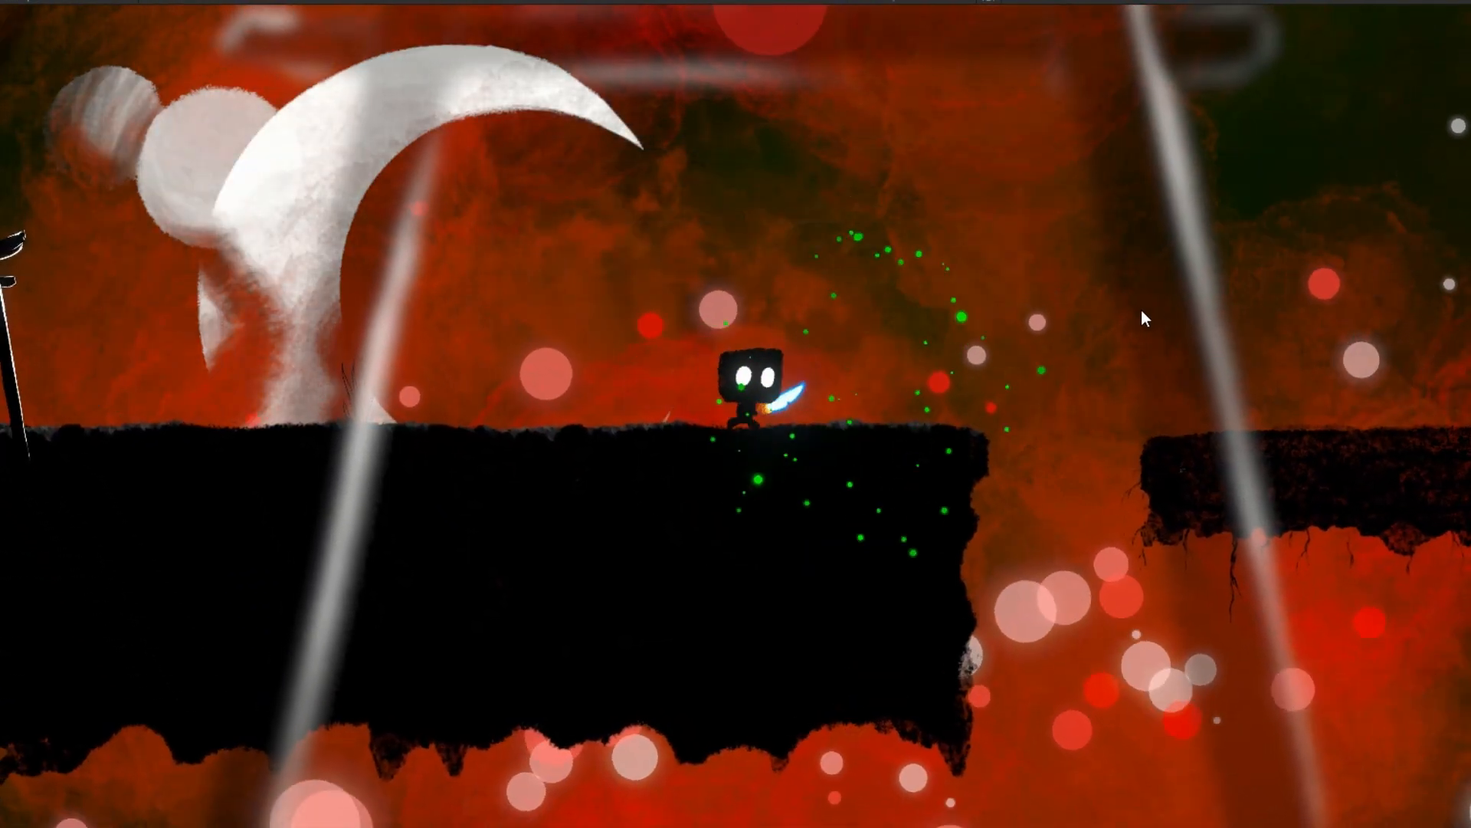
key(d)
key(space)
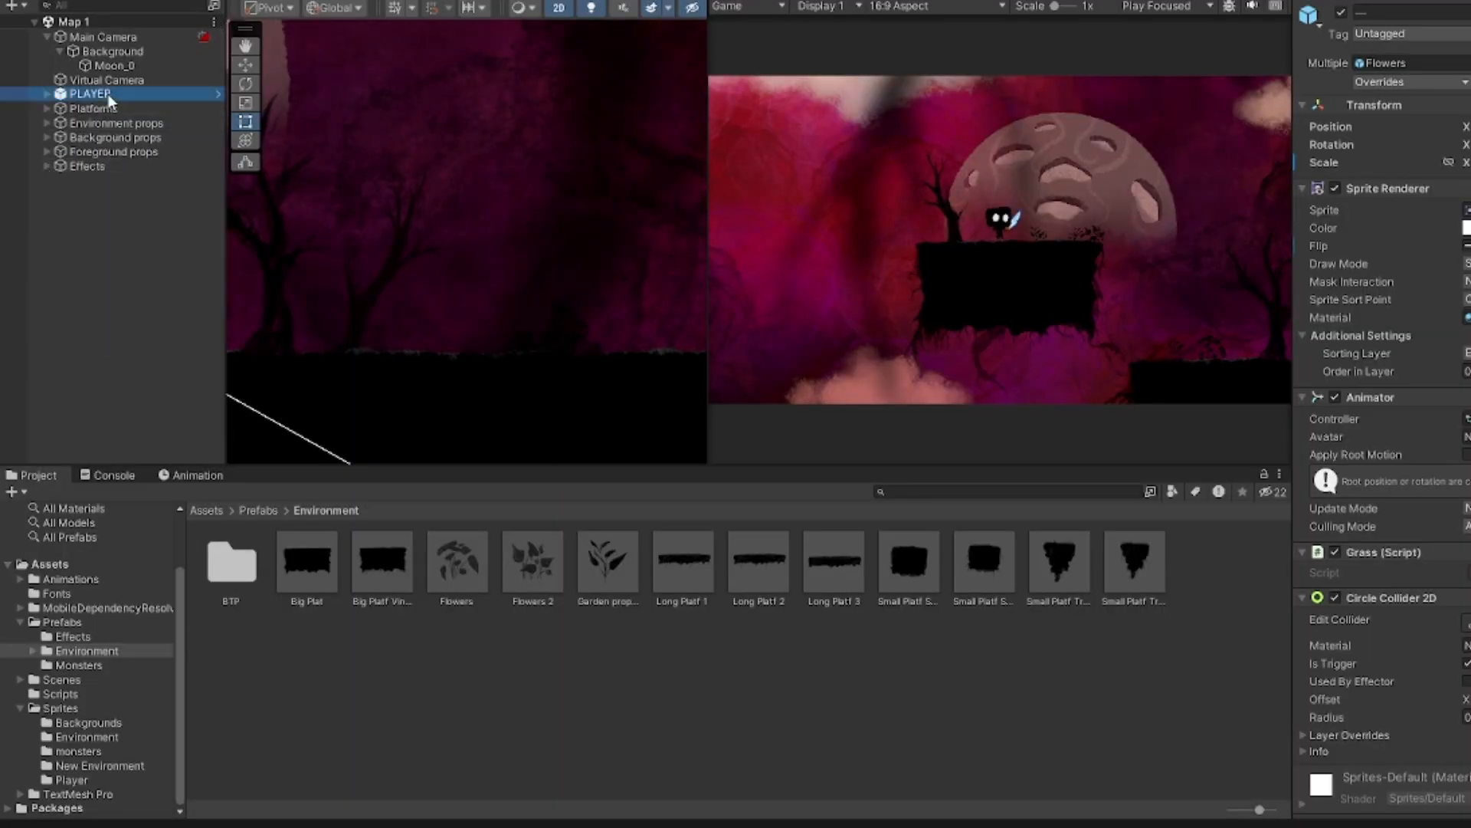
Frame the PLAYER object in the Scene view and add a new Particle System to the scene for it
double_click(107, 95)
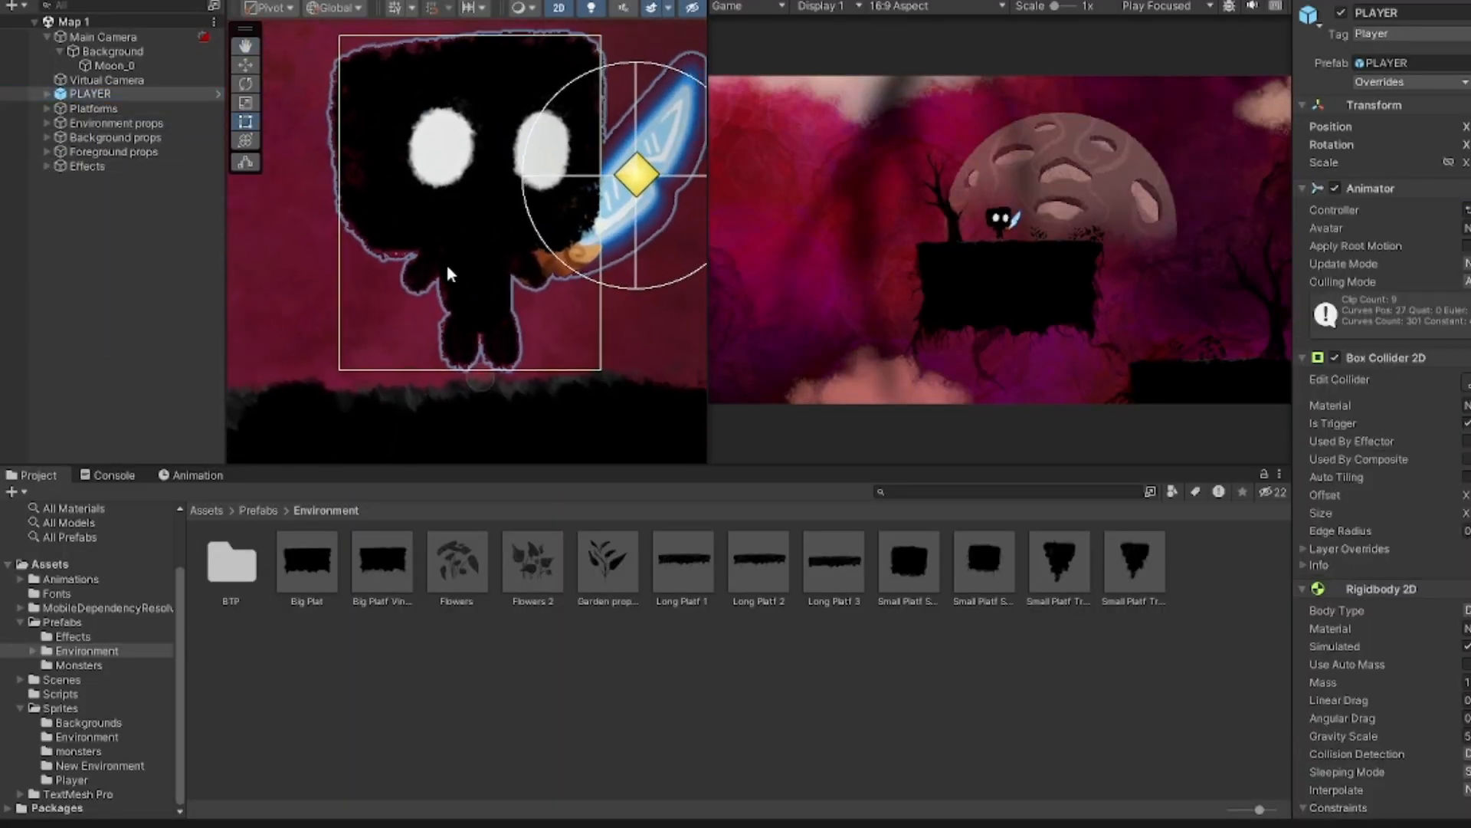
scroll(449, 273, down, 2)
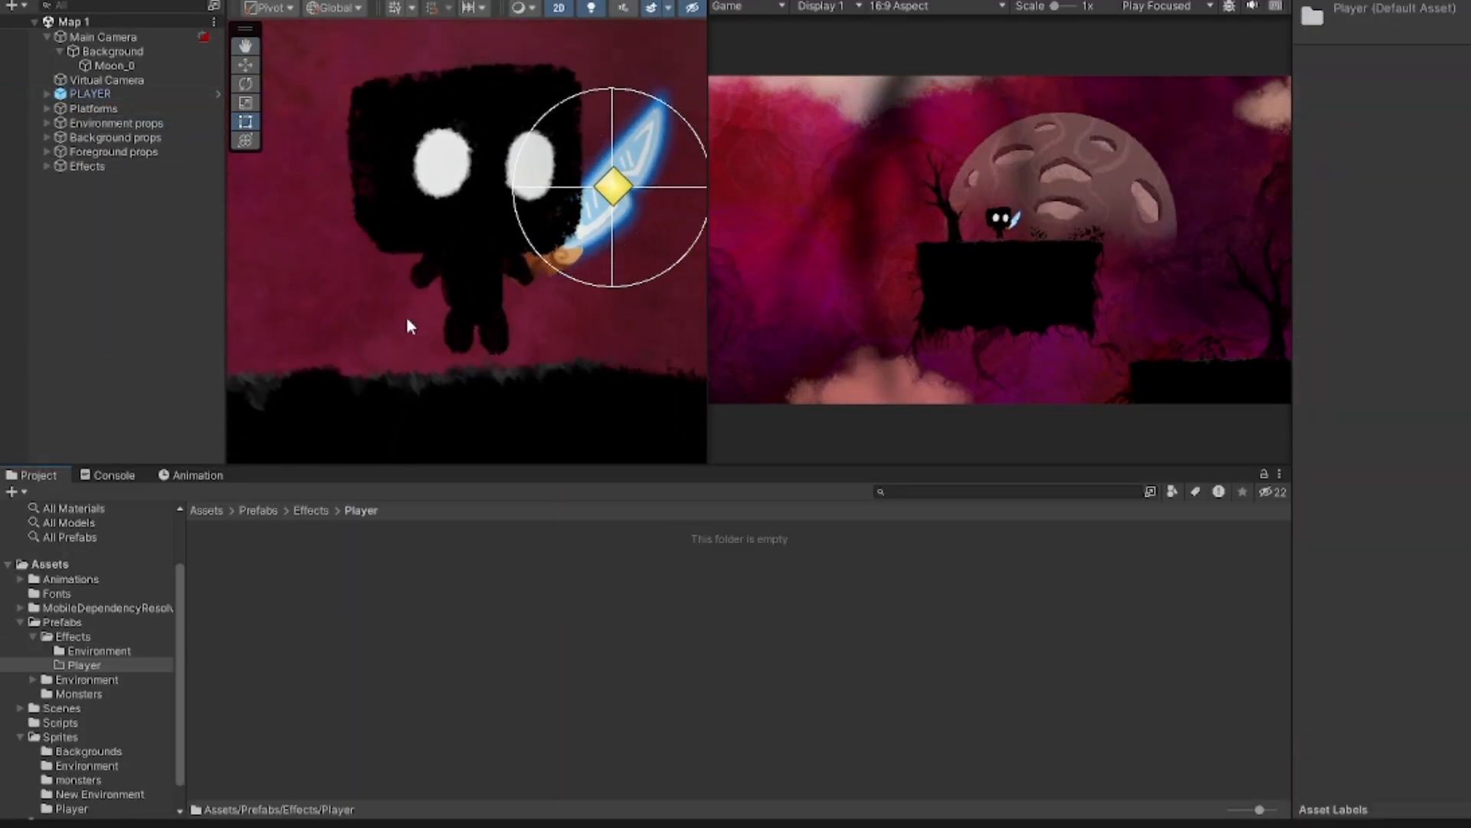
right_click(128, 226)
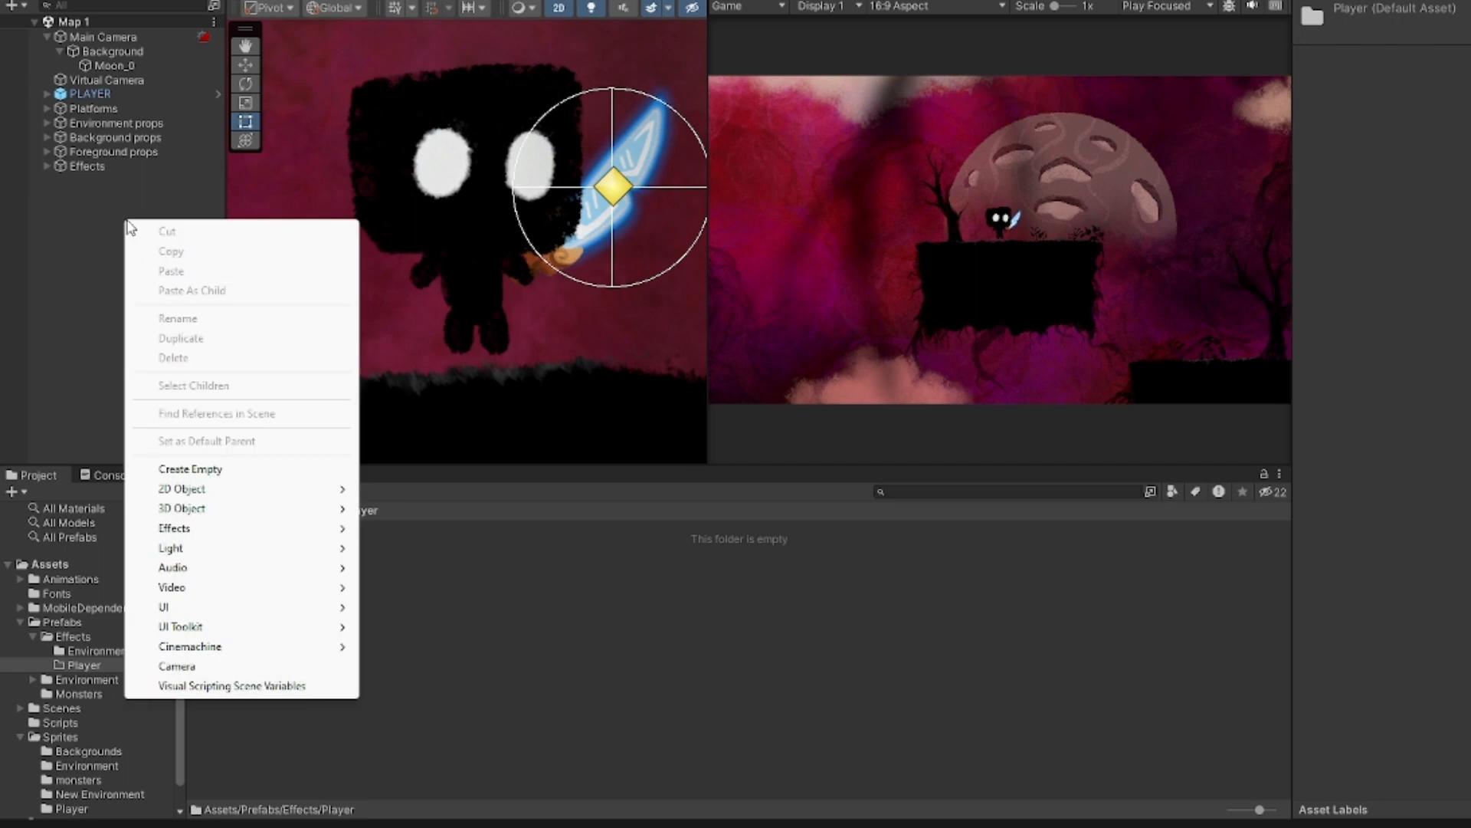
mouse_move(206, 544)
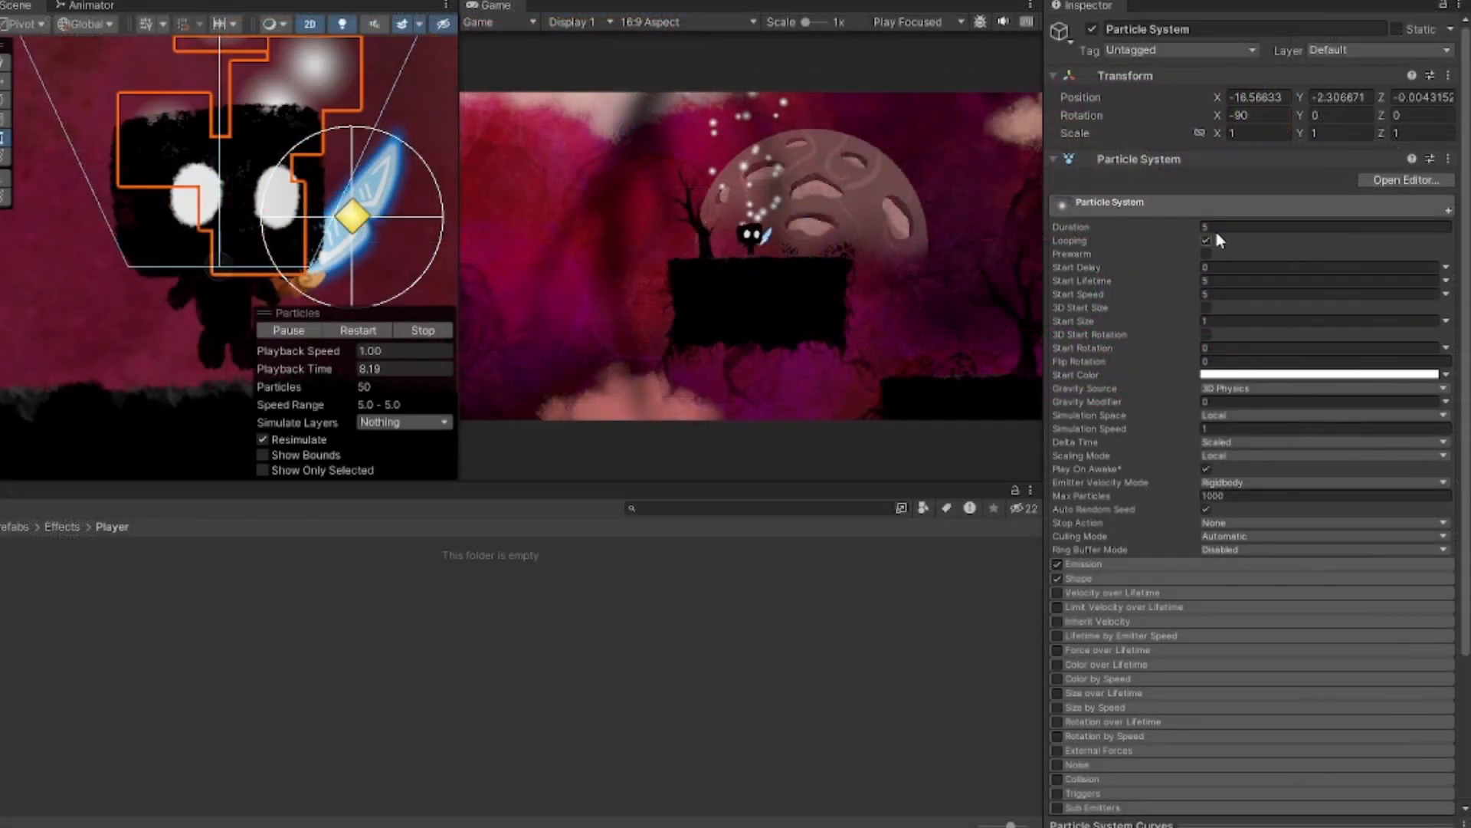
Set the particle system's Duration to 0.5, make Start Delay random between two constants, and turn off Looping
text(5)
click(1446, 267)
click(1364, 305)
click(1285, 269)
text(1)
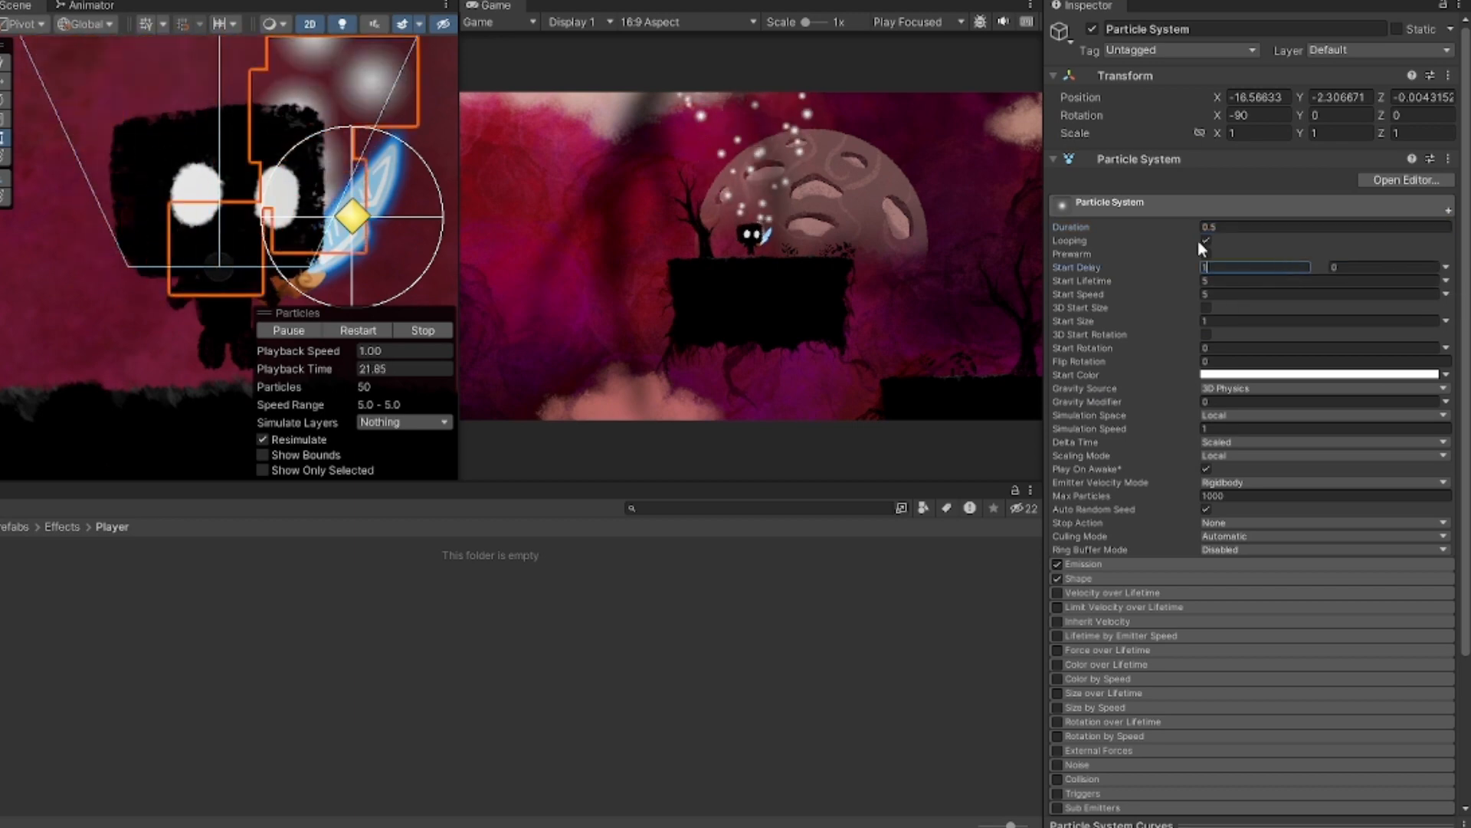
click(1206, 241)
Add an emission burst of 30 particles and use two-constant ranges for Start Lifetime (0.5 to 1) and Start Speed
click(1112, 565)
click(286, 331)
middle_drag(207, 266, 224, 294)
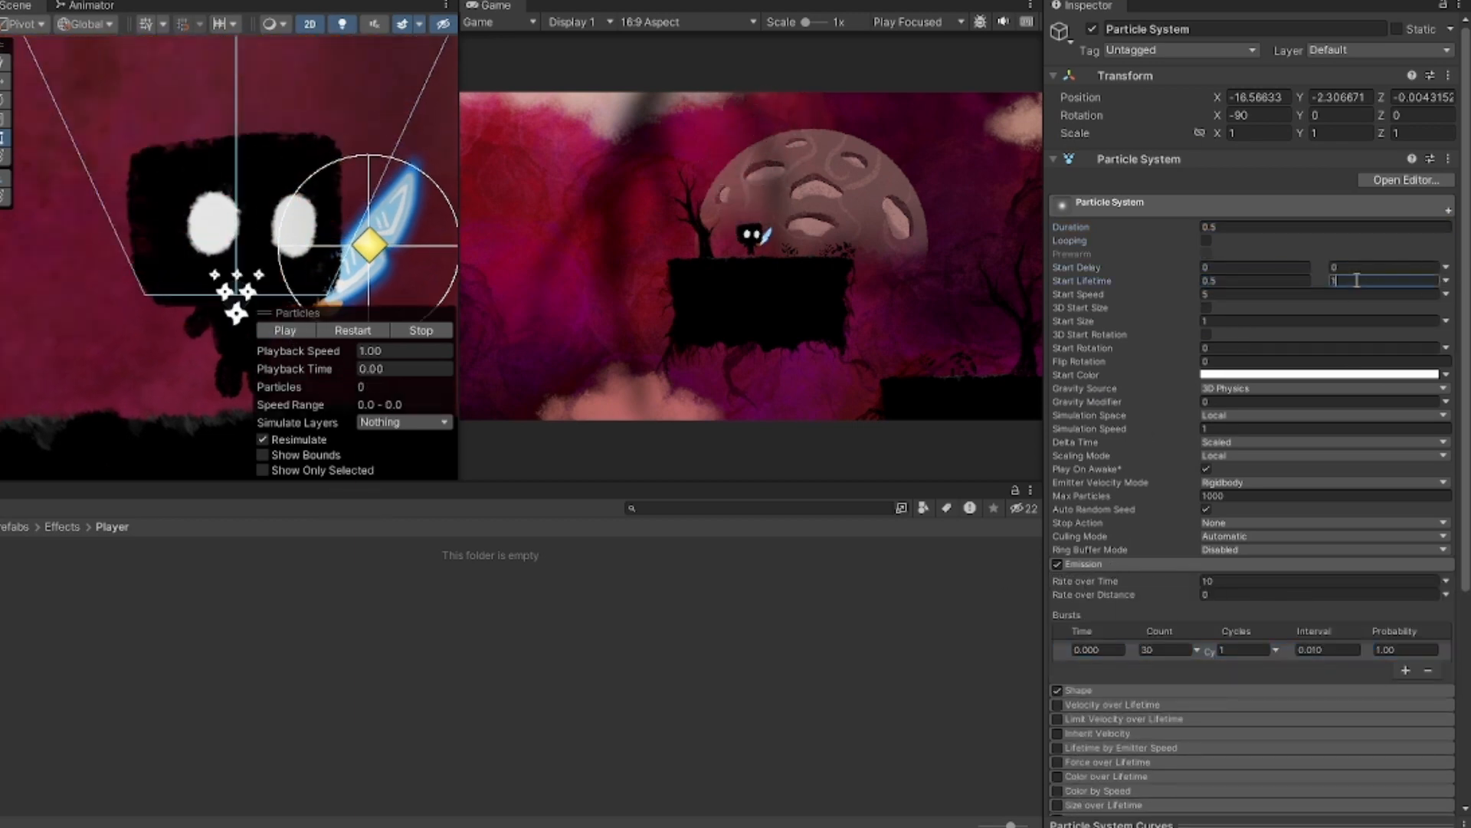
click(1353, 351)
Try the emitter's Shape as Sphere and settle on Hemisphere
click(1078, 690)
scroll(1248, 566, down, 4)
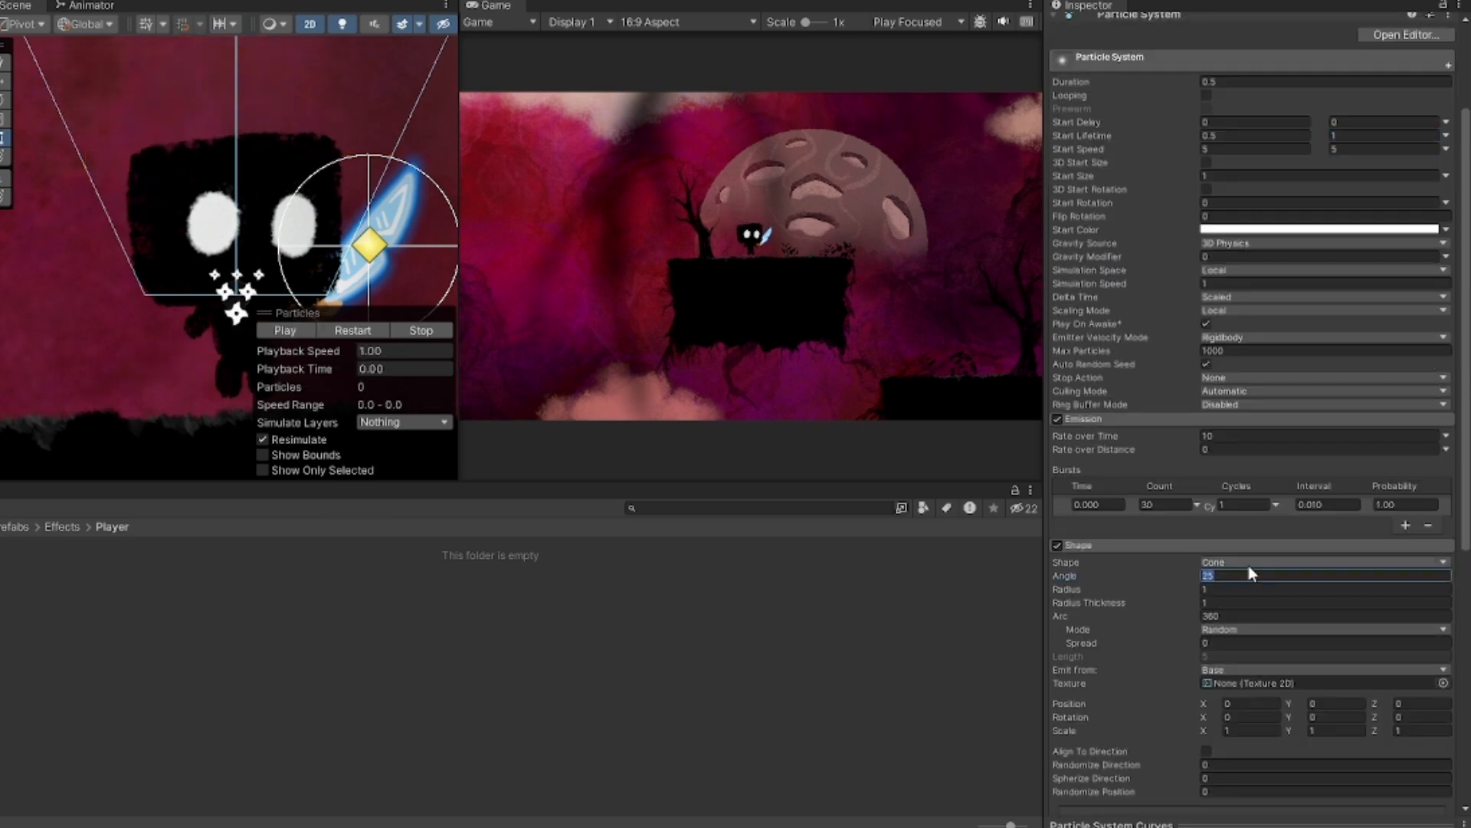
click(1249, 563)
click(1250, 638)
click(1248, 563)
click(1270, 625)
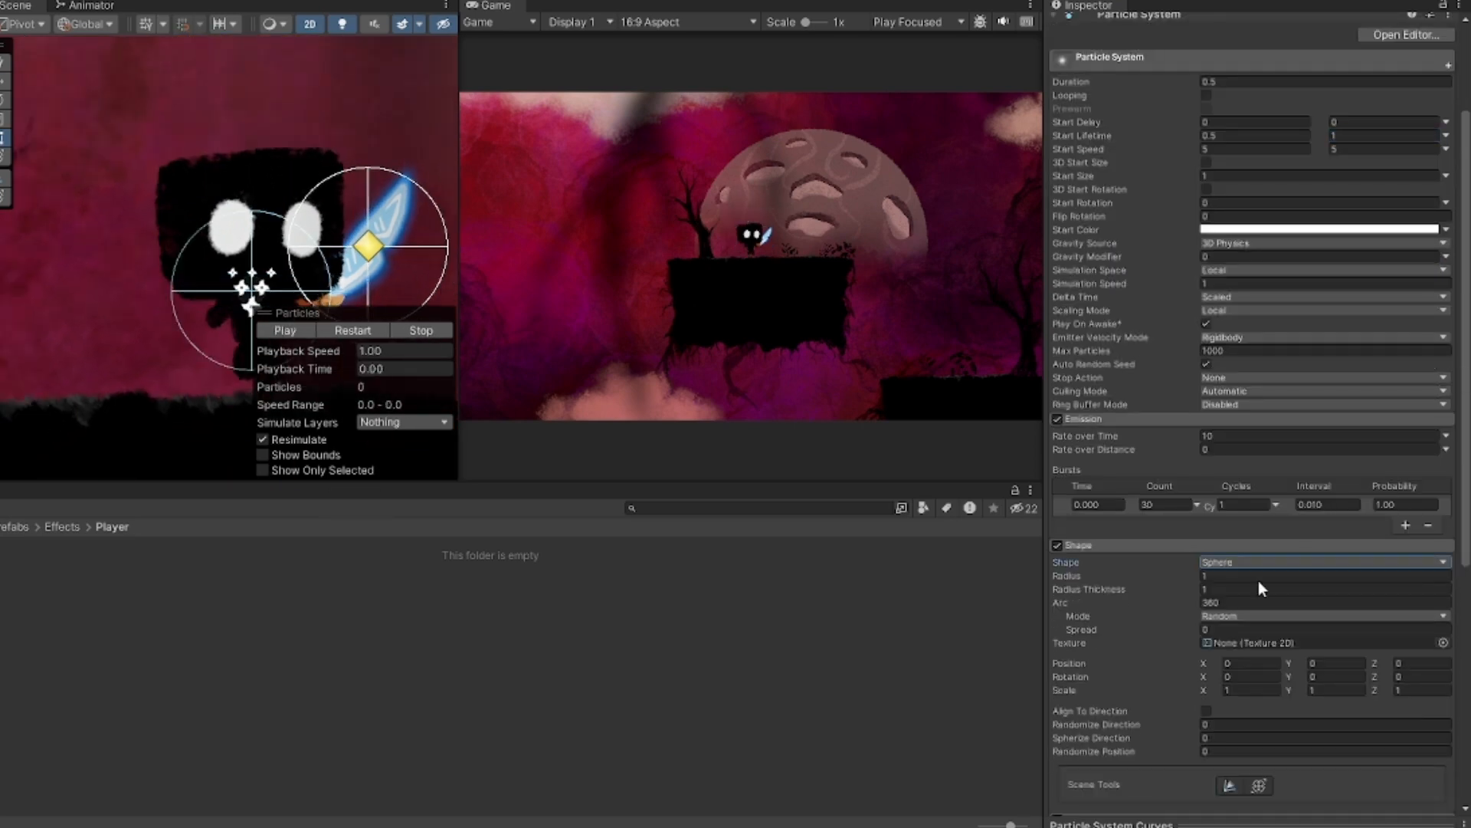
click(1257, 564)
click(1263, 599)
Rotate and reposition the hemisphere emitter beside the player character in the Scene view
drag(104, 167, 89, 157)
middle_drag(245, 283, 200, 262)
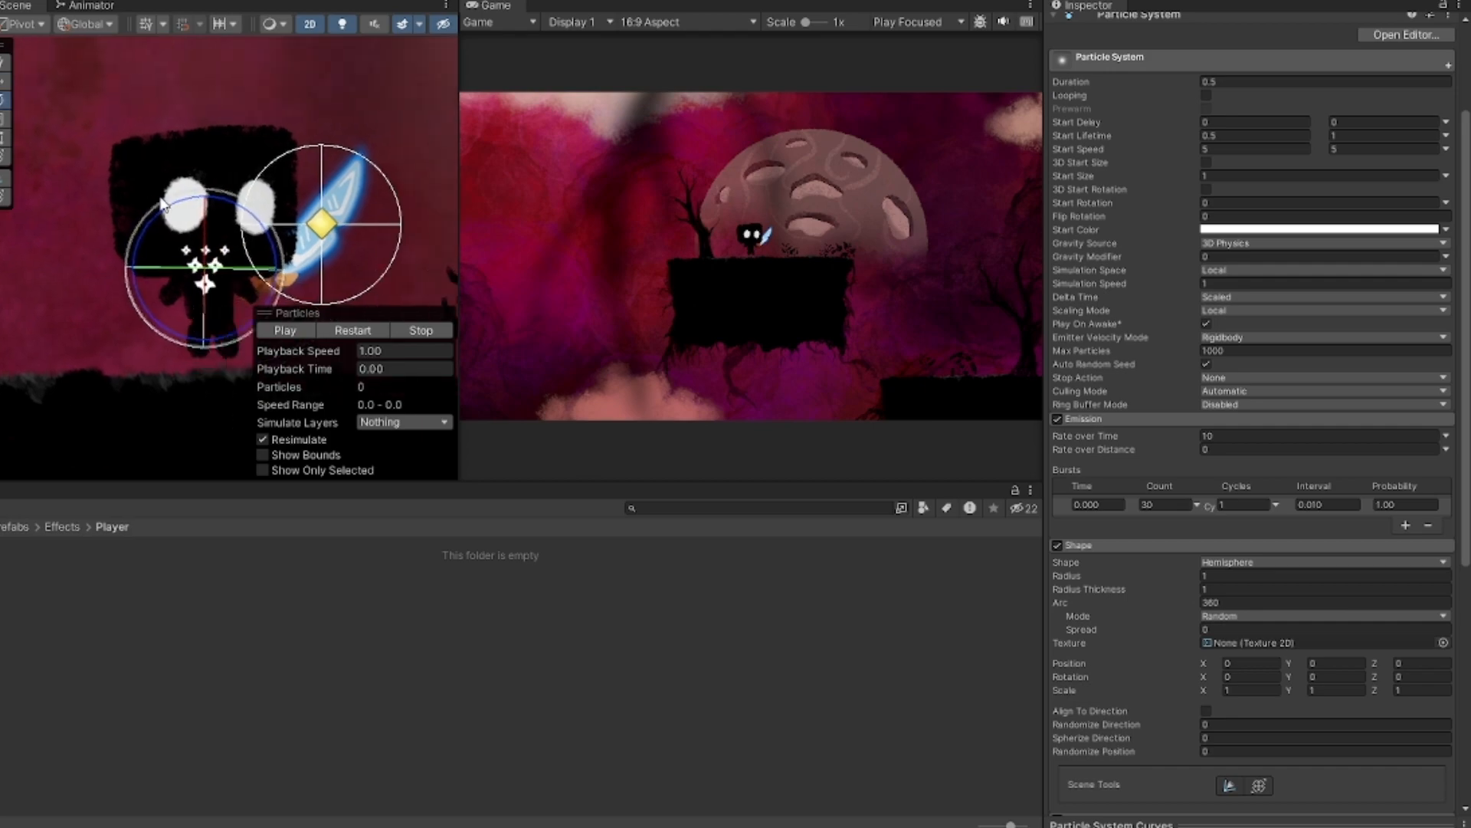
key(w)
drag(215, 259, 160, 322)
Enable Texture Sheet Animation on the particle system and open its Renderer settings
scroll(1218, 543, down, 9)
click(1059, 640)
click(1082, 696)
scroll(1235, 614, down, 5)
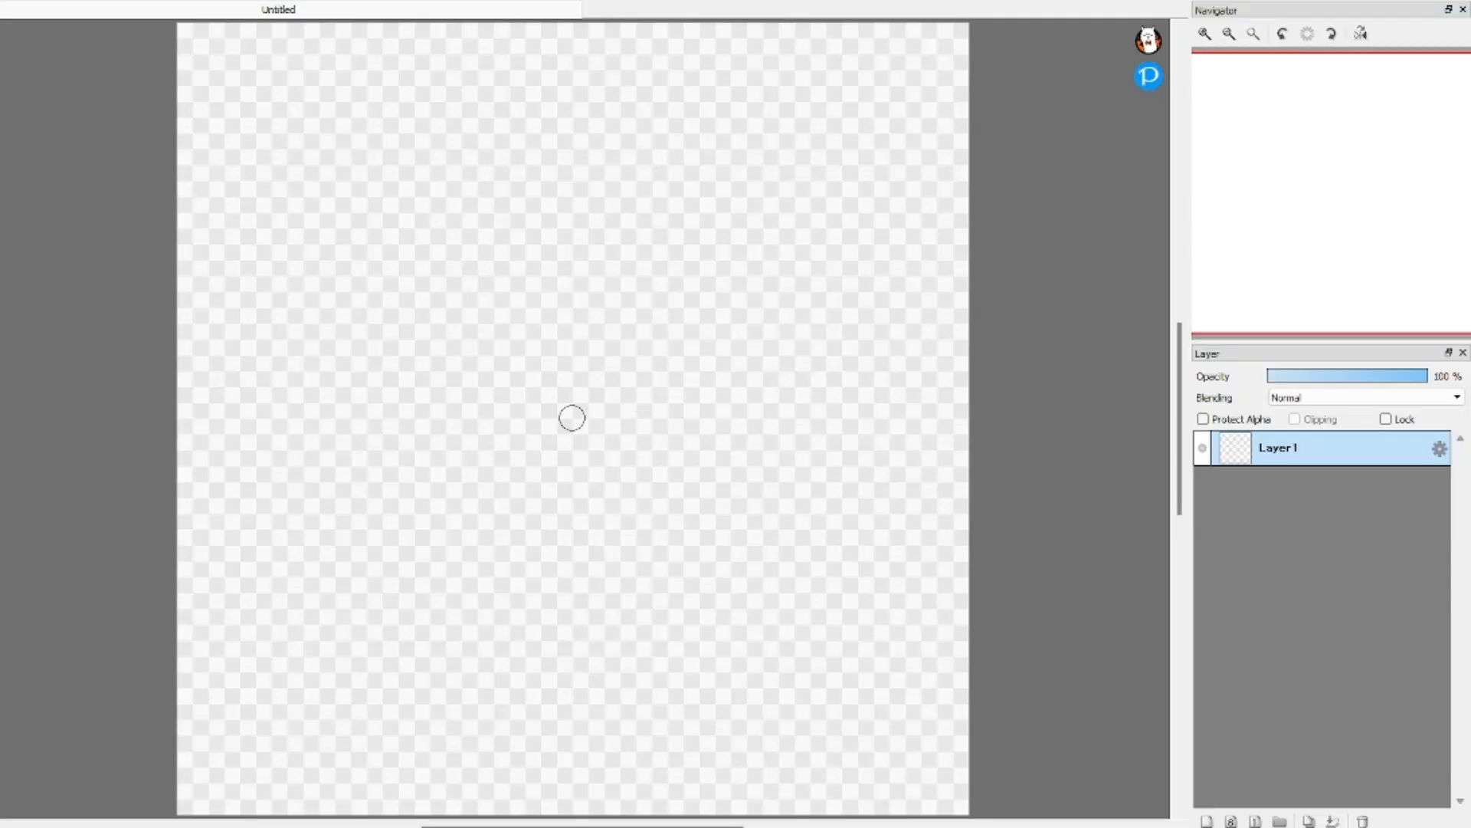
Switch to the paint program and draw the curved edge of a leaf on the transparent canvas, undoing the first stroke
mouse_move(585, 250)
mouse_down()
mouse_move(611, 568)
mouse_move(641, 595)
mouse_up()
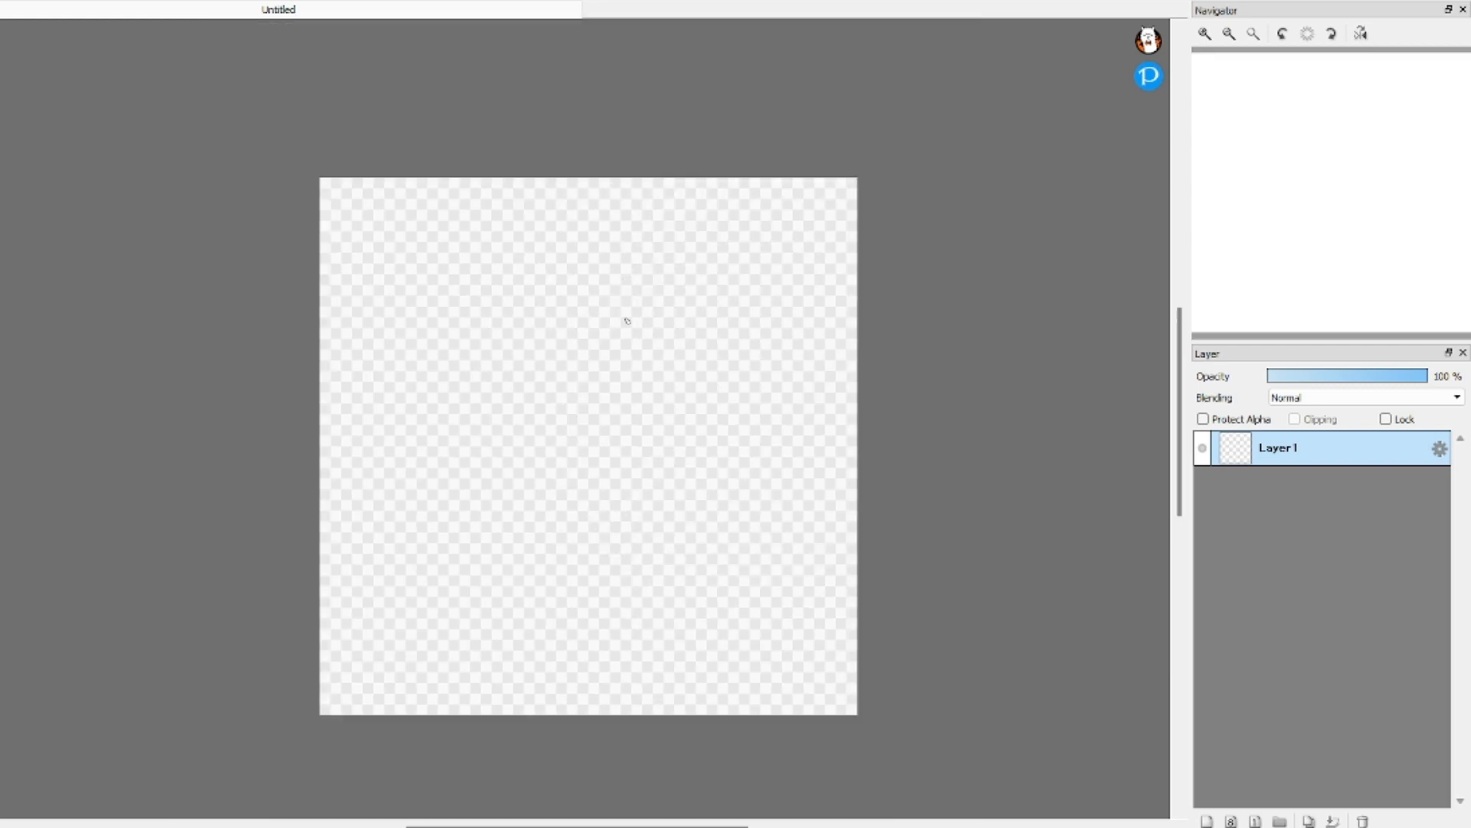
key(ctrl+z)
mouse_move(628, 321)
mouse_down()
mouse_move(605, 584)
mouse_move(604, 560)
mouse_up()
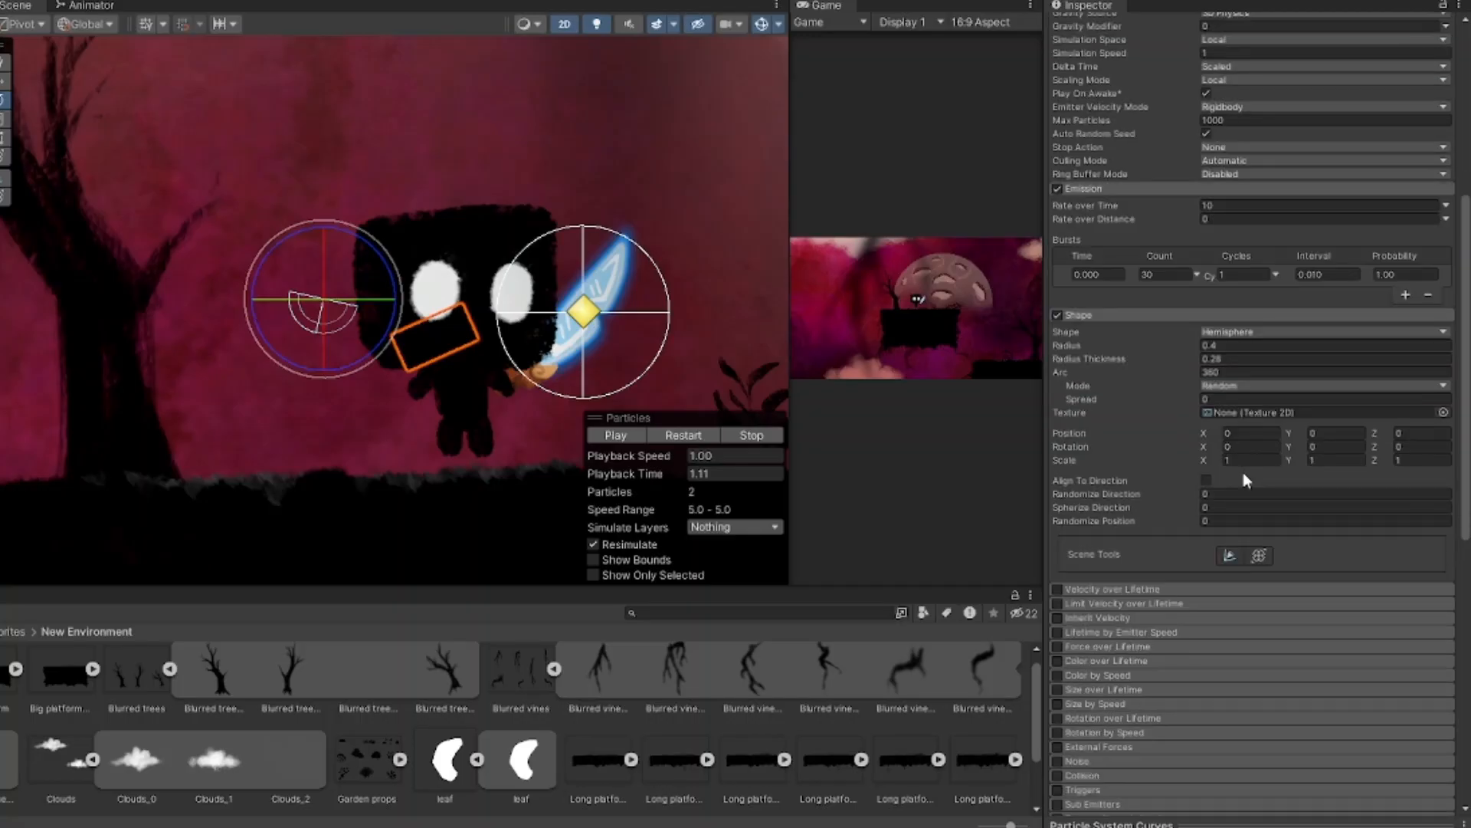
Assign the leaf sprite to the Texture Sheet Animation in Unity and play the particle preview
scroll(1247, 484, down, 5)
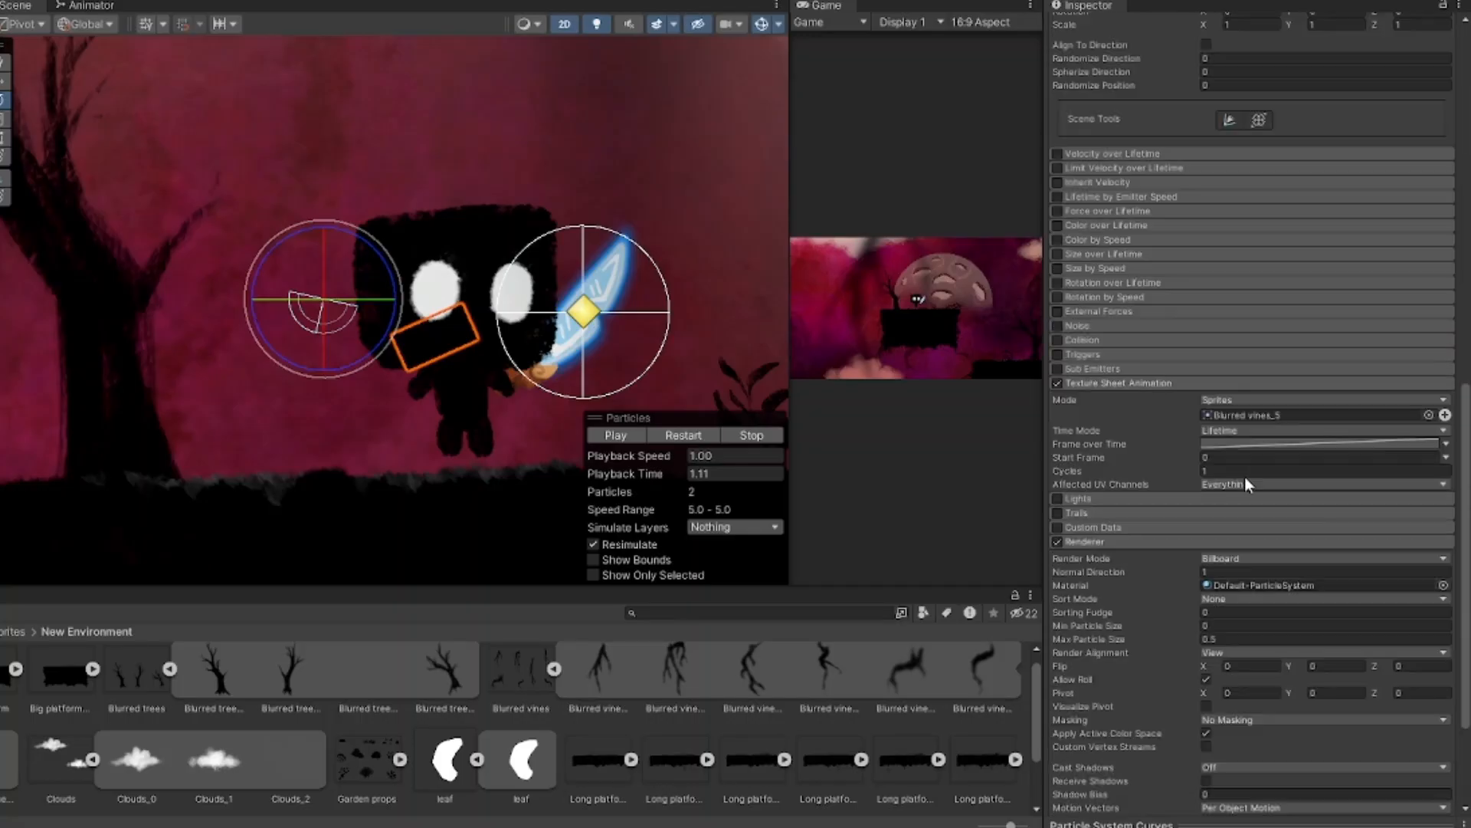
click(621, 436)
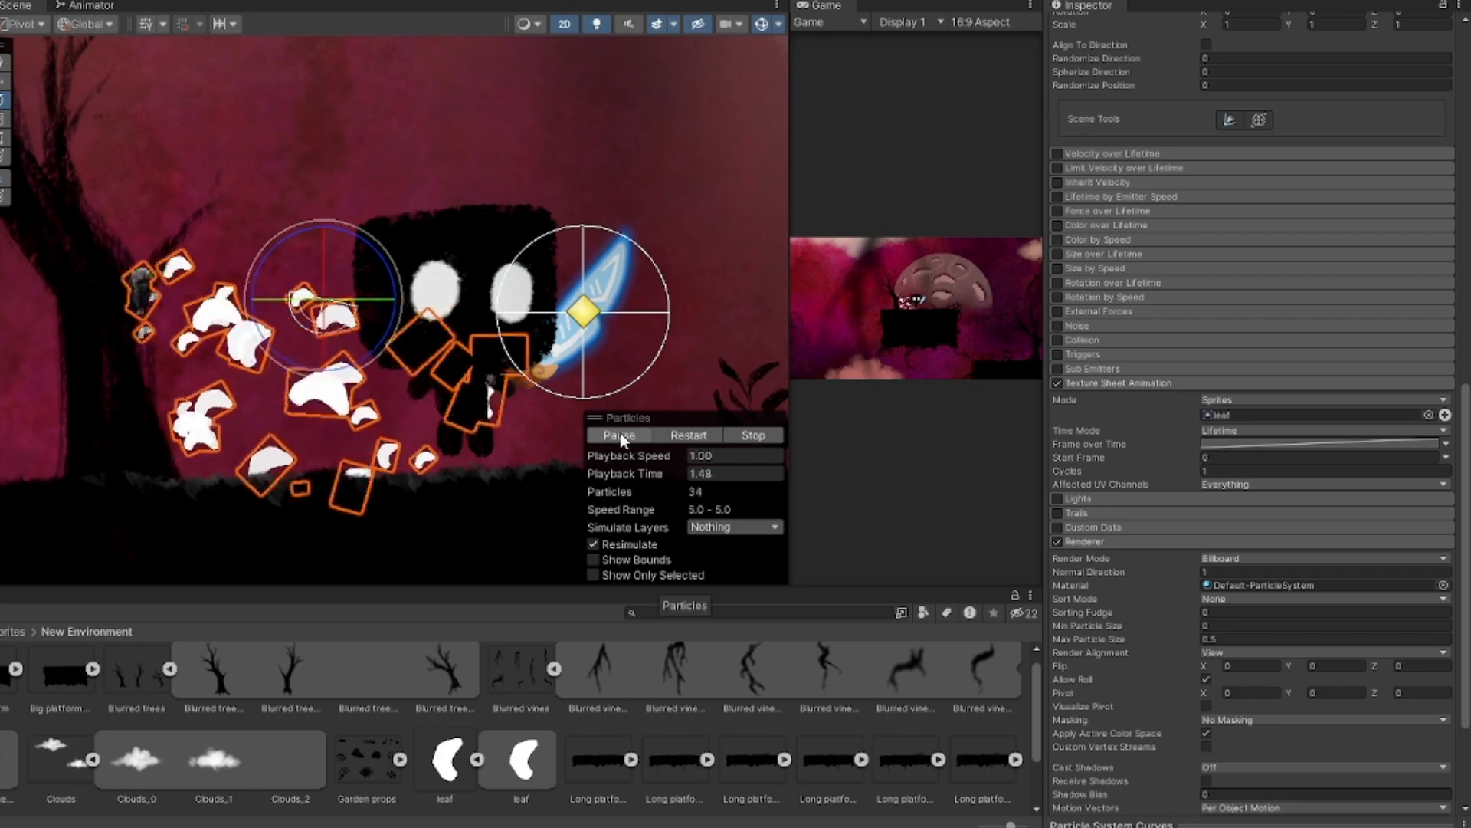
Set the first start colour to black (000000) with alpha 0.7529, check the second start colour, and preview the leaf burst
scroll(1177, 470, up, 12)
click(1236, 375)
drag(1307, 536, 1285, 565)
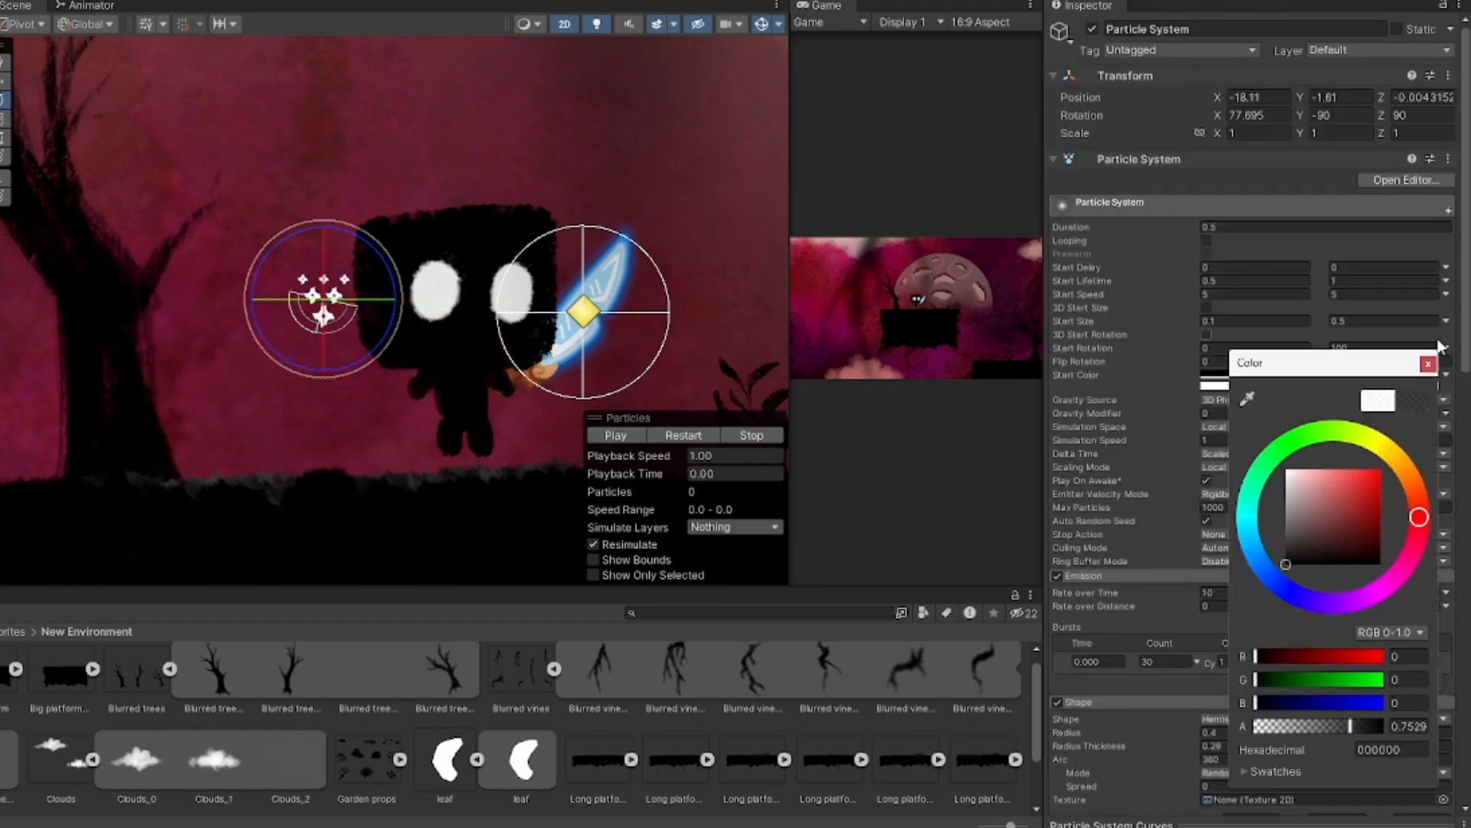
click(1430, 363)
click(1373, 386)
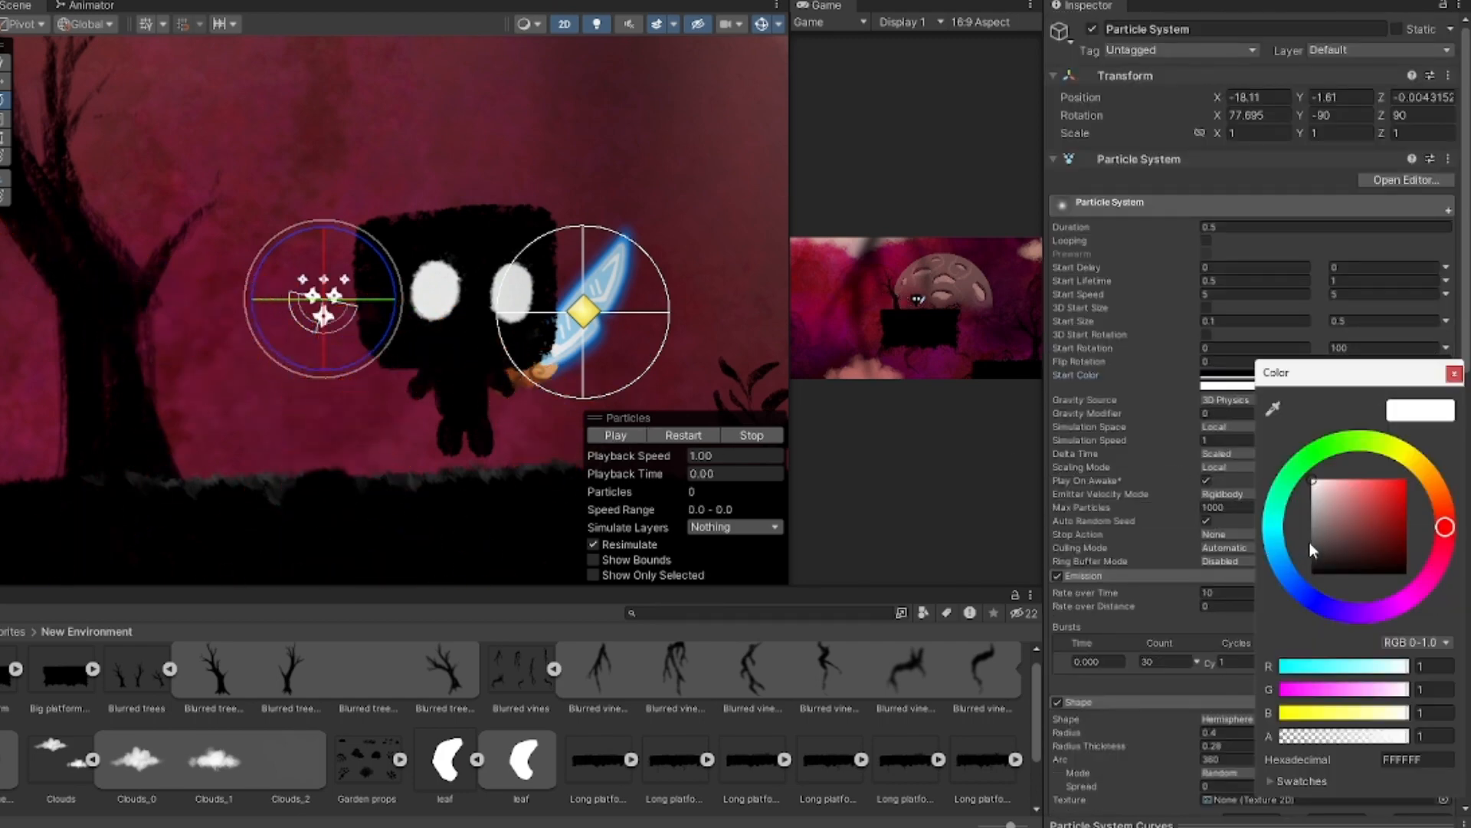
click(1453, 375)
click(642, 434)
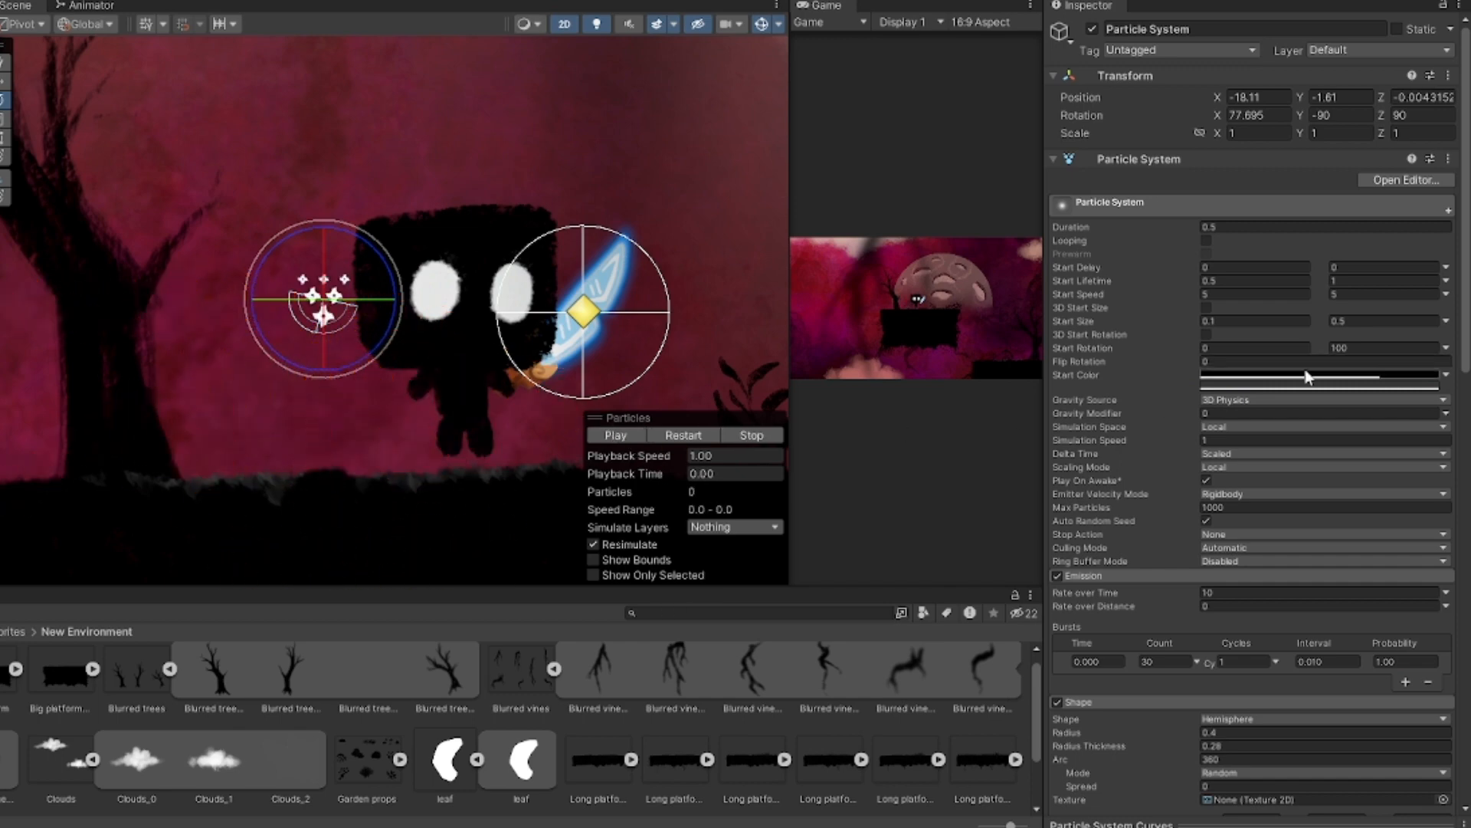
click(1308, 376)
click(1454, 361)
click(623, 435)
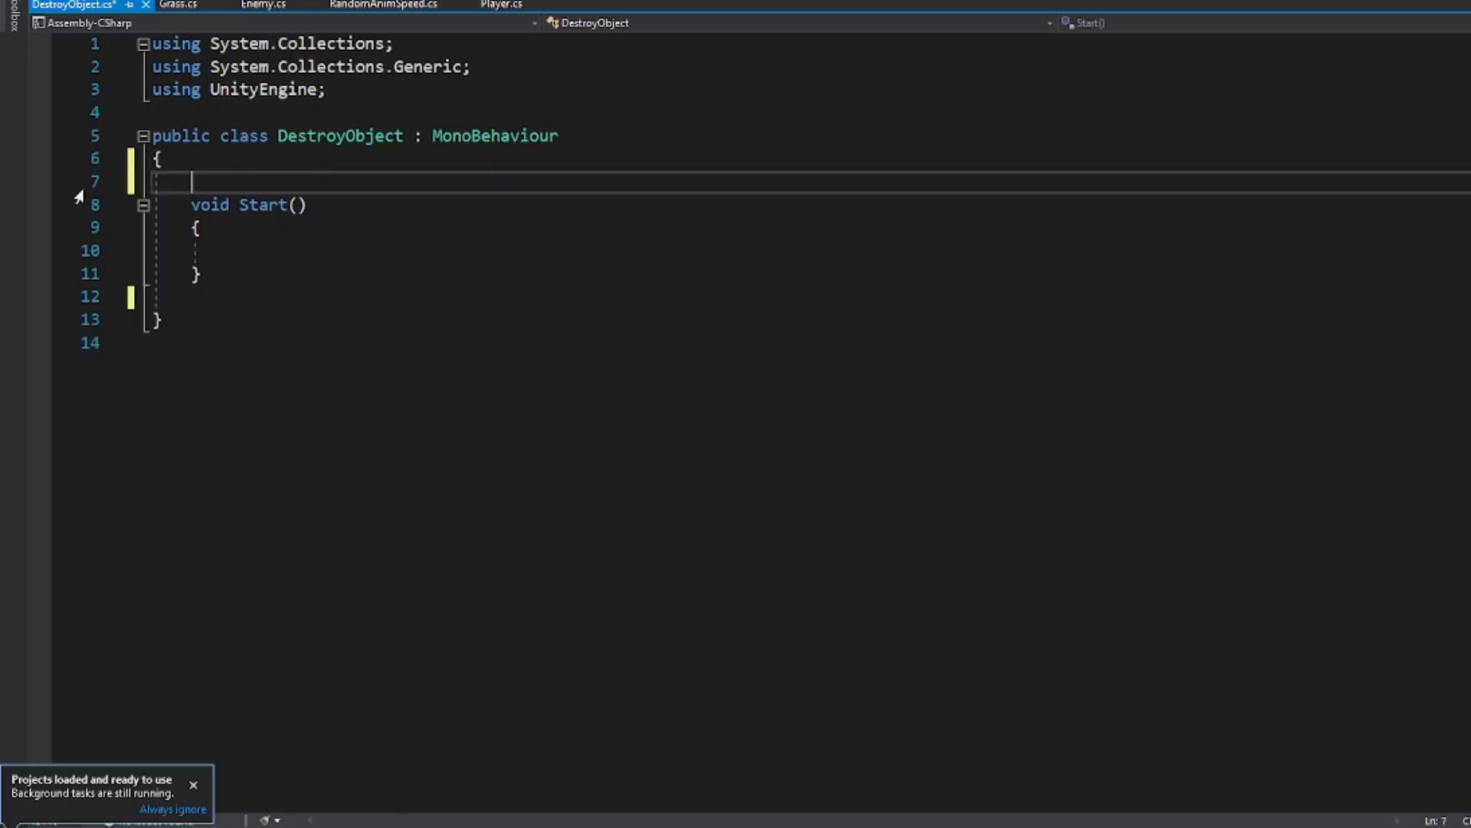
In the DestroyObject script, declare a public float delay and call Destroy(gameObject, delay) inside Start
key(Return)
key(Up)
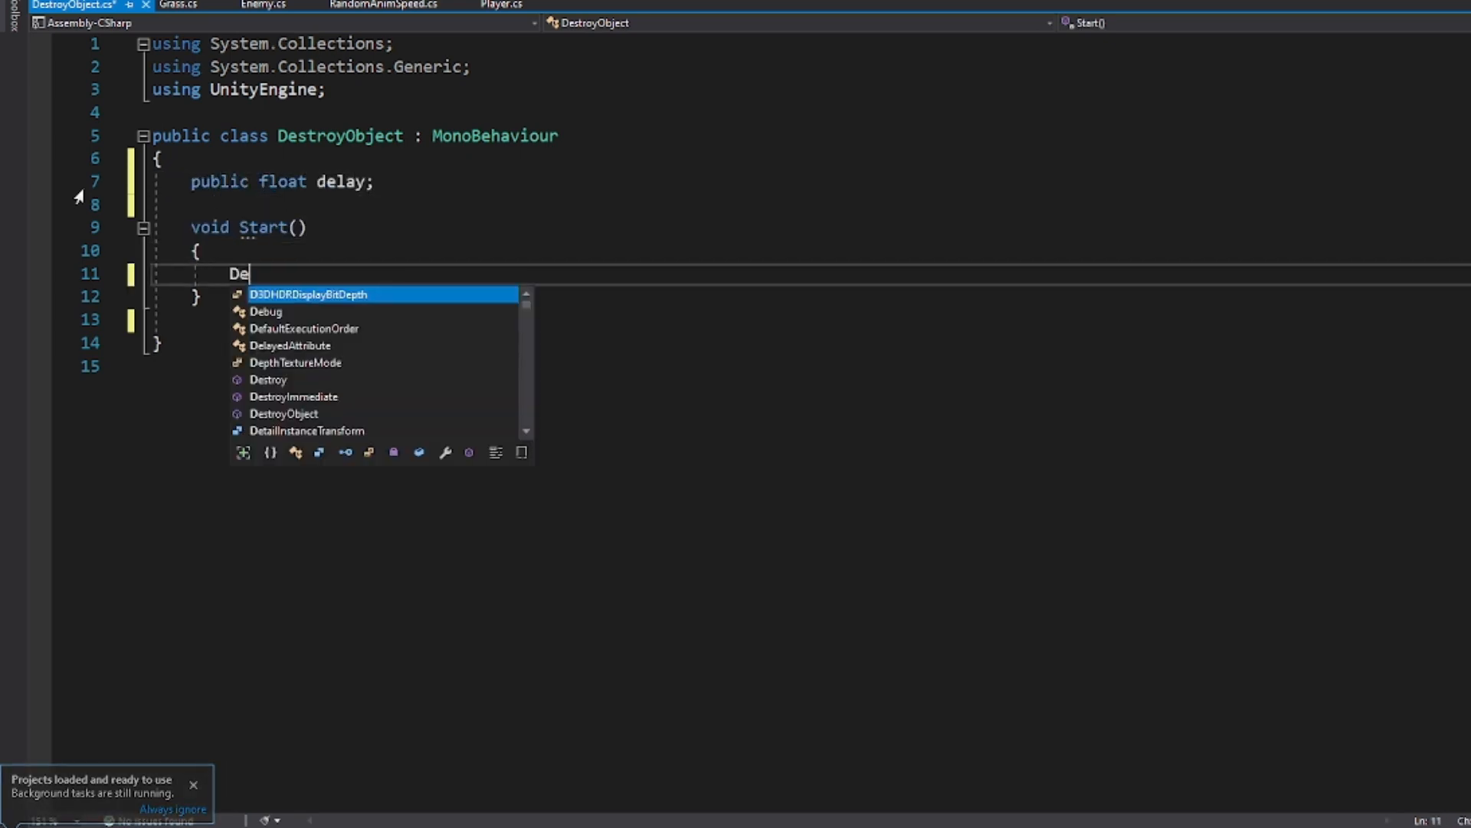
text((gameObject, d)
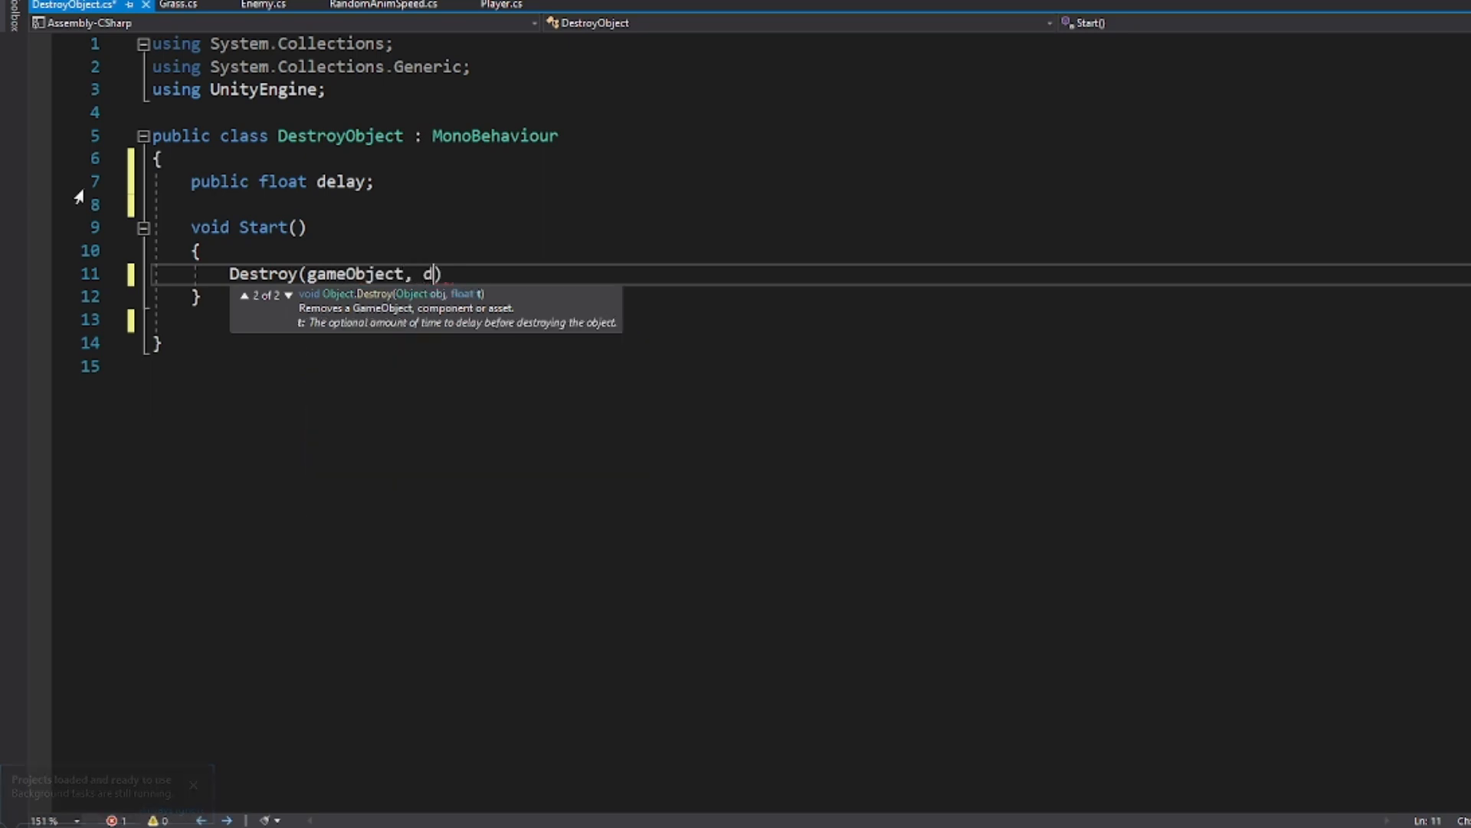
text(;)
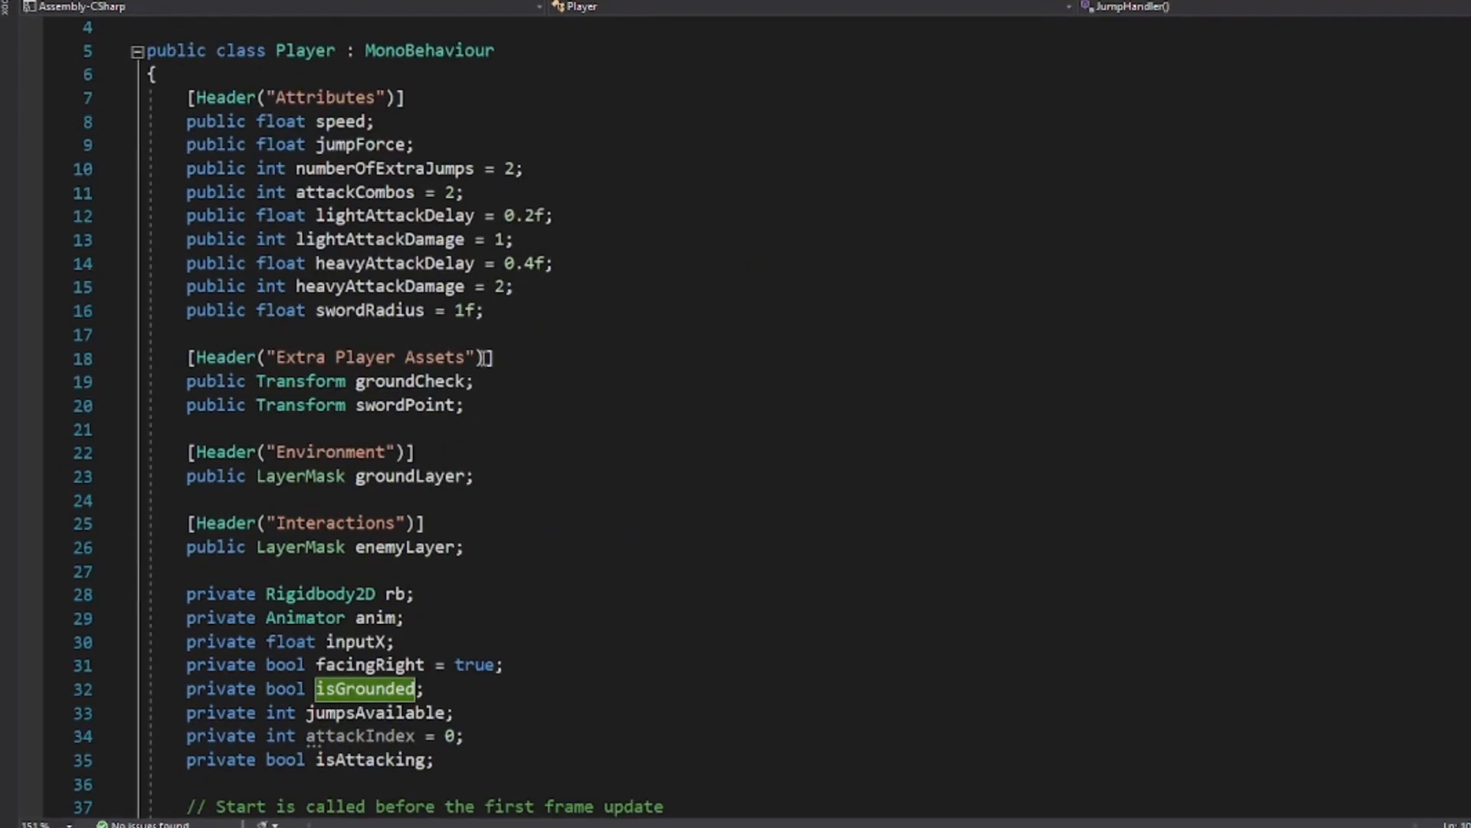
In the Player script, add an "Effects" header below enemyLayer with a public GameObject jumpingEffect
click(495, 421)
key(Return)
key(Return)
text([Header("Effects")])
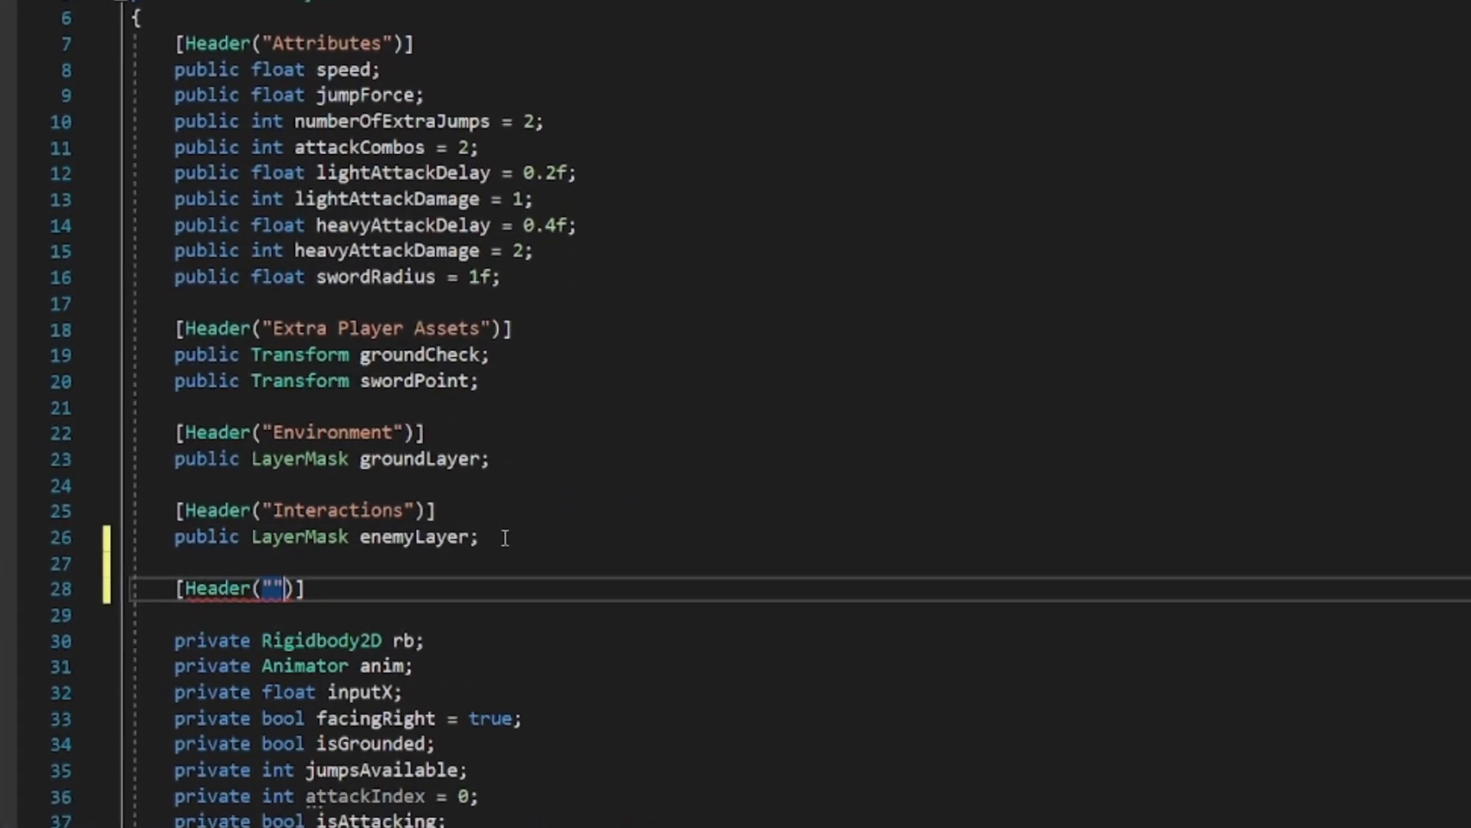
key(Return)
text(public GameObject jumpingEffec)
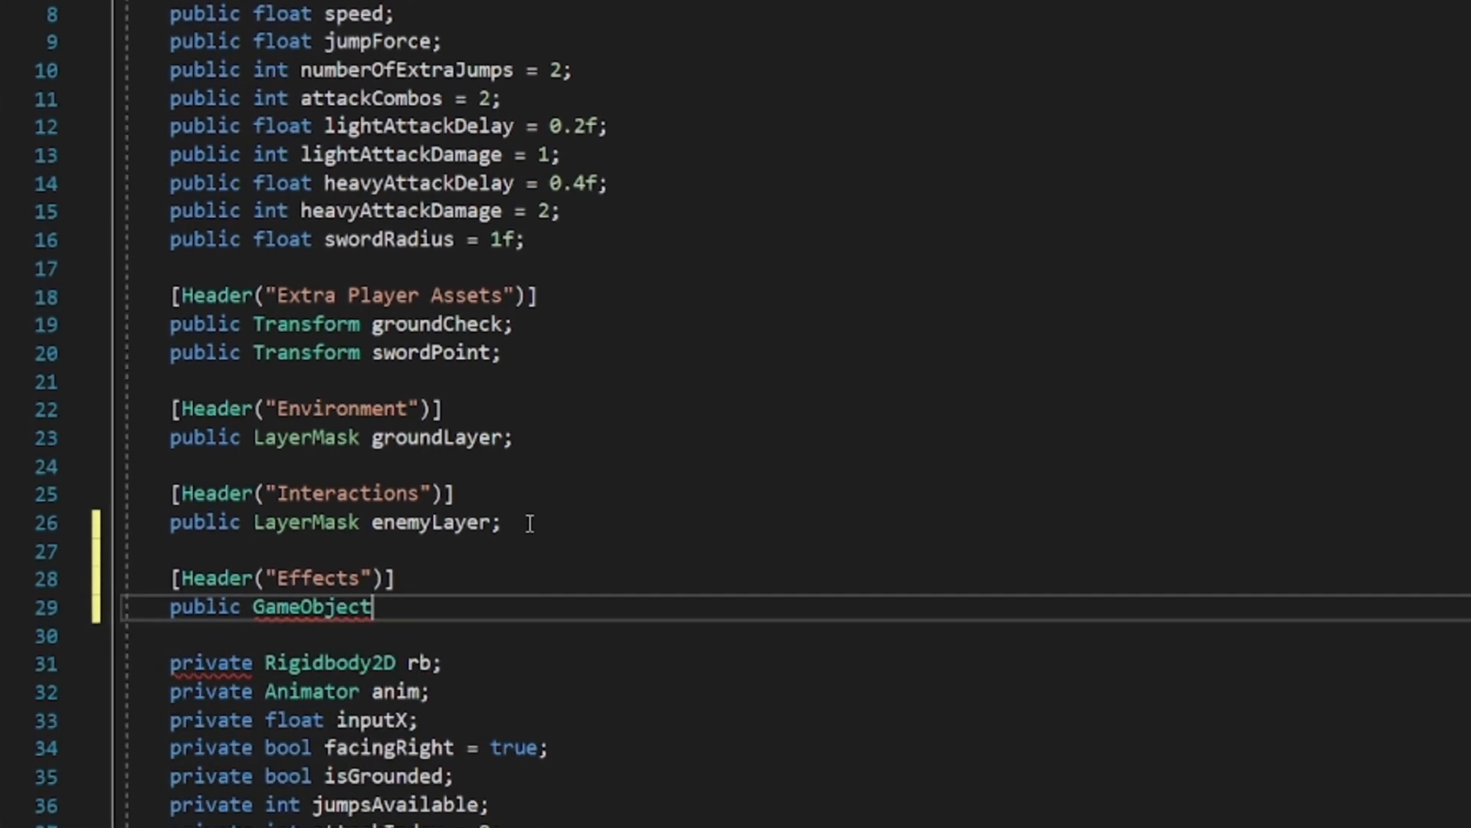
In Jump(), instantiate jumpingEffect at groundCheck.position with groundCheck.rotation
text(position)
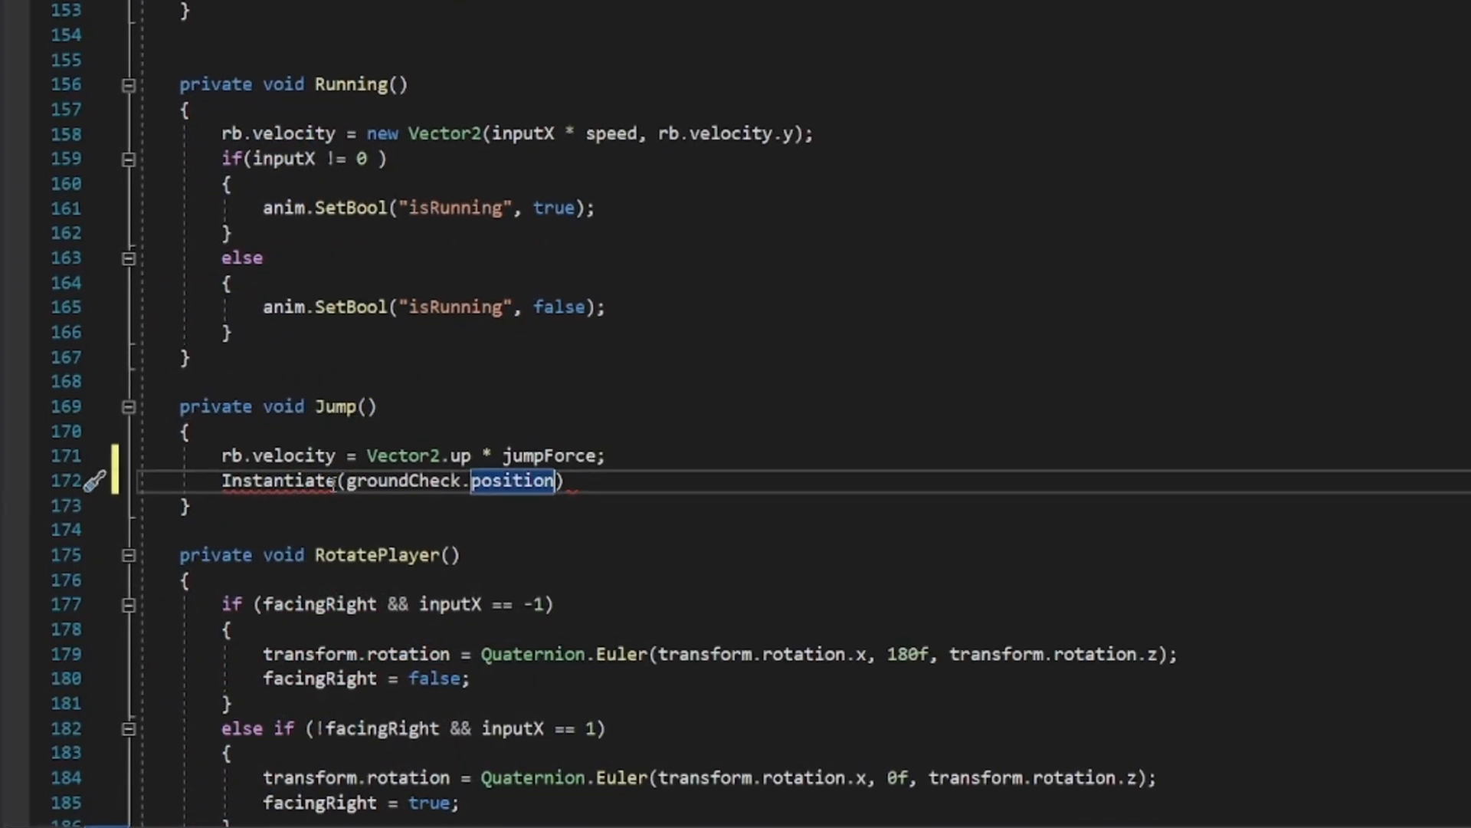
click(344, 475)
text(jumpingEffect, groundCheck.position, groundCheck.rotation);)
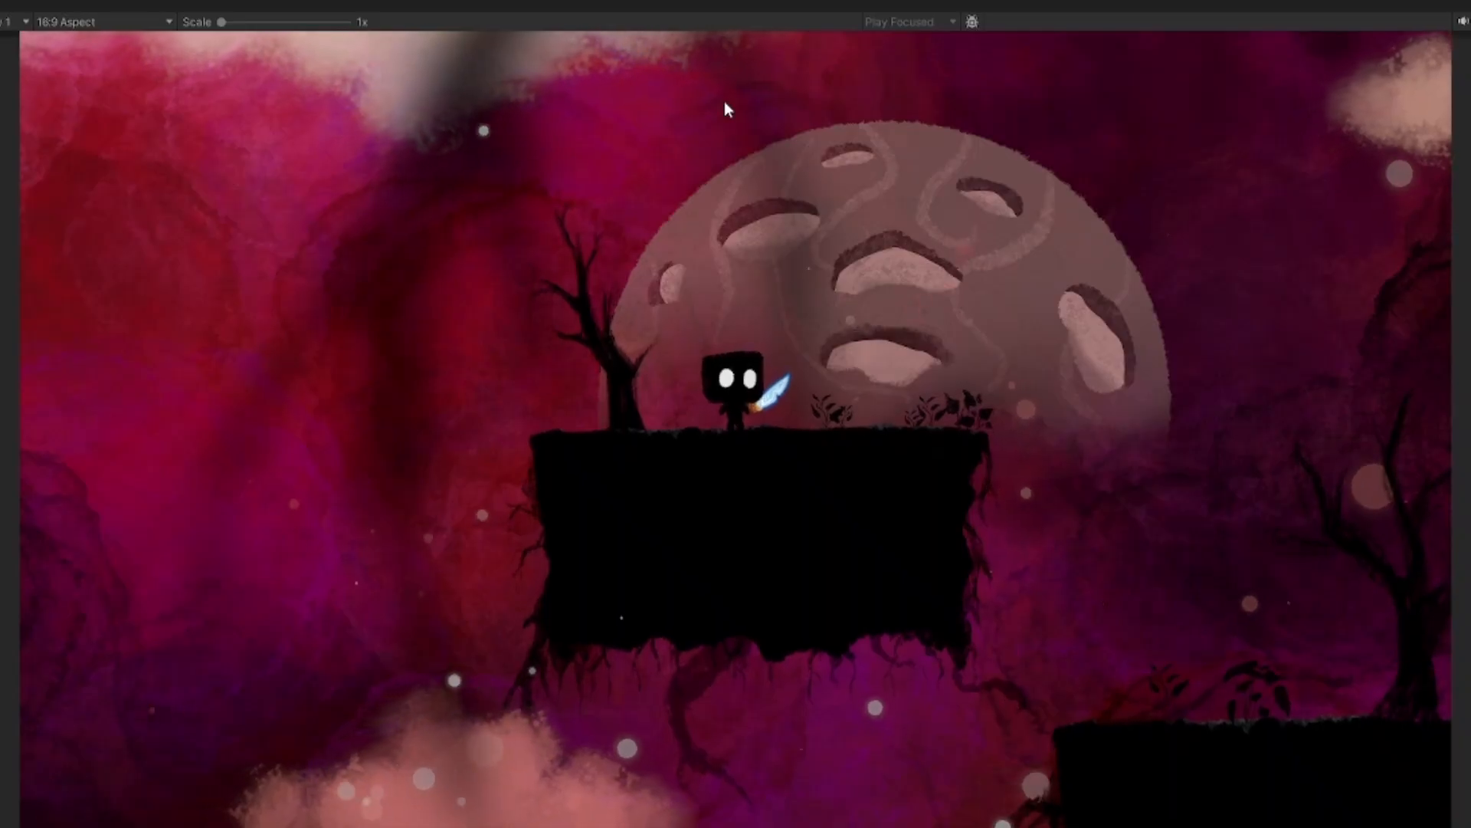
Play the game and jump the character across the platforms to check the jumping effect
key(space)
key(space)
key(d)
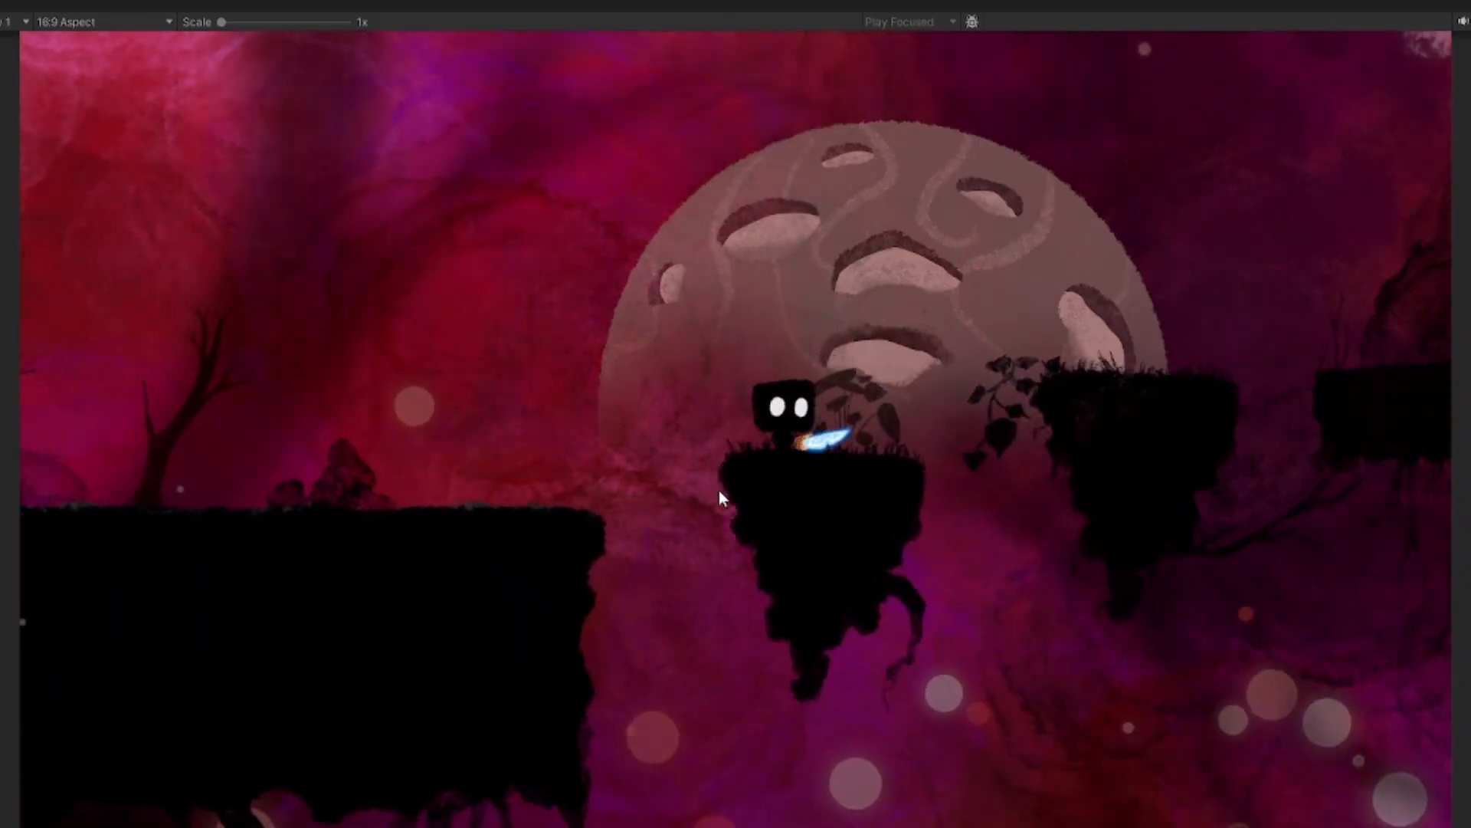
key(space)
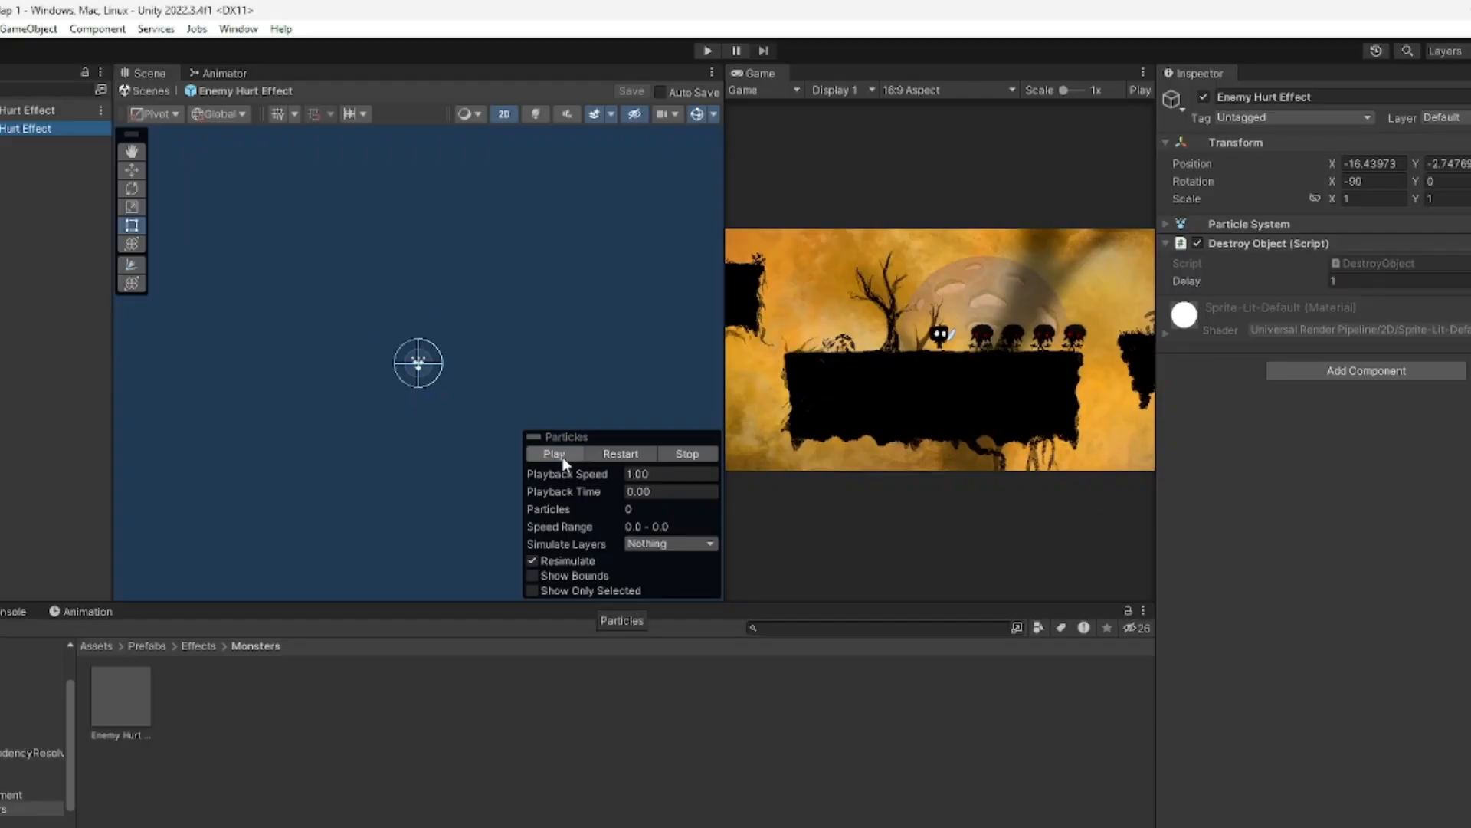
Preview the Enemy Hurt Effect prefab's particles and open its Particle System settings
click(563, 457)
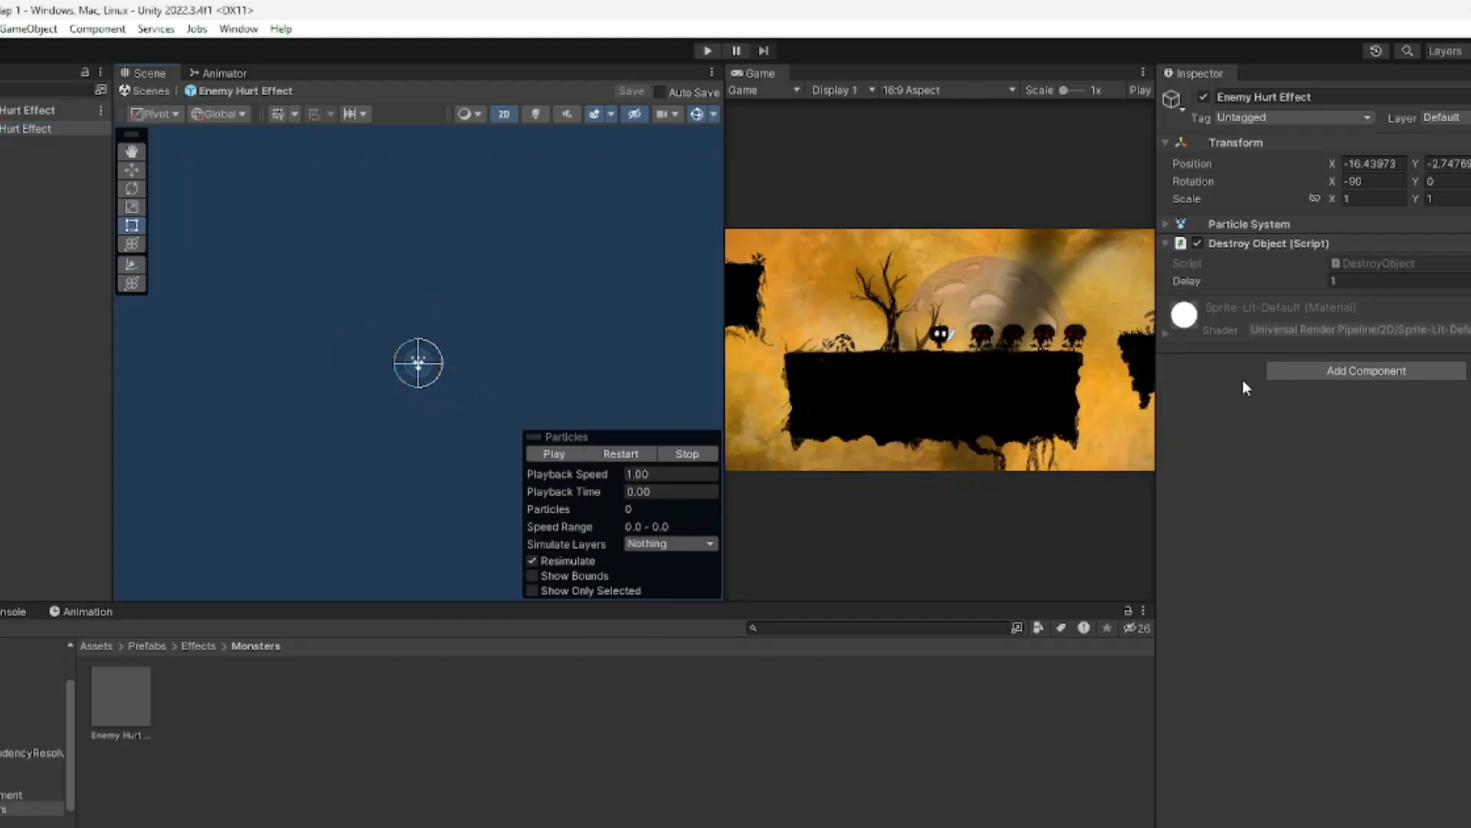
click(1255, 226)
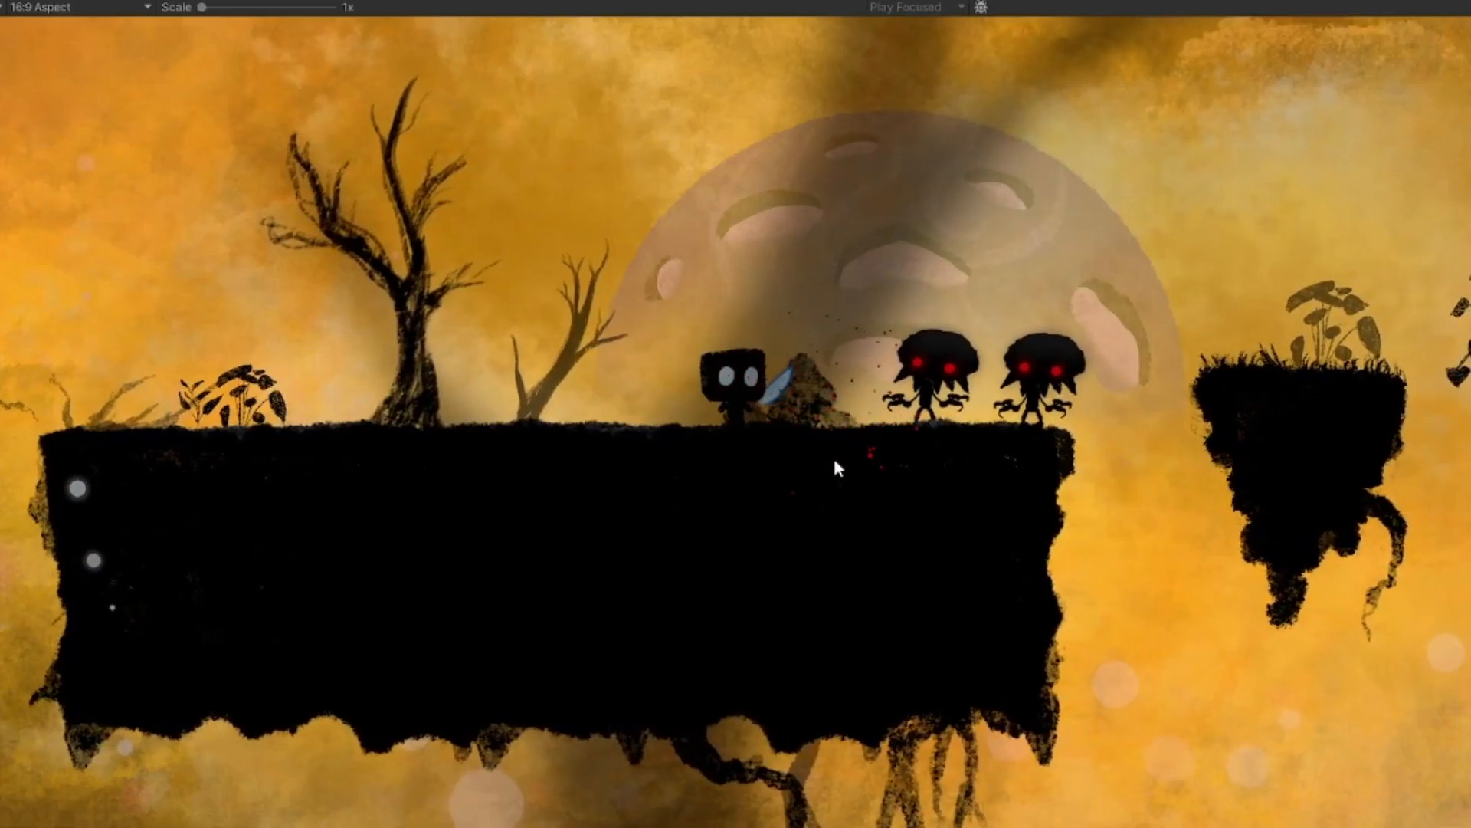
Play the game and attack the row of enemies with the sword to check the hurt effect
key(d)
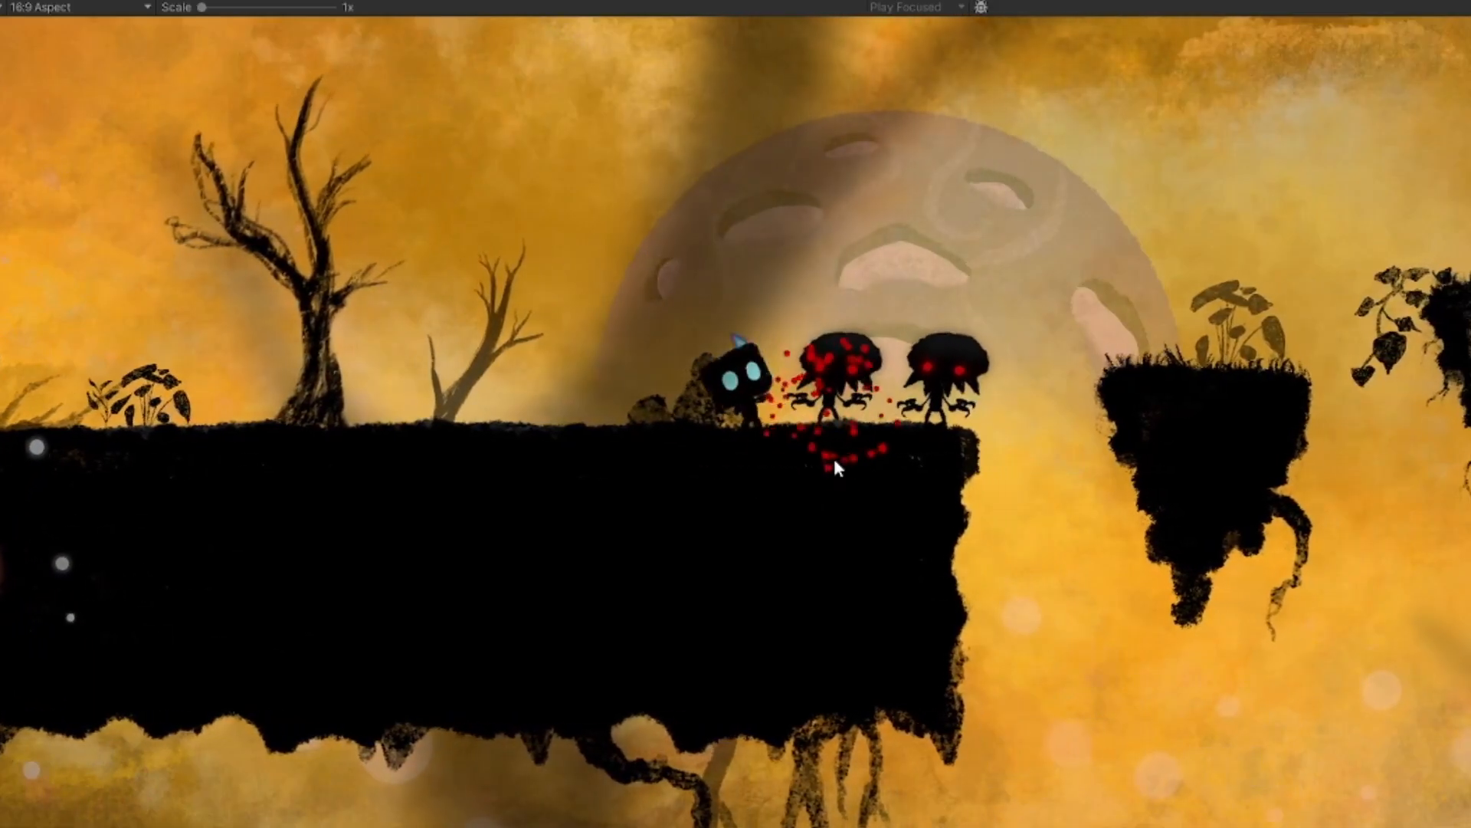
click(835, 460)
key(d)
click(835, 460)
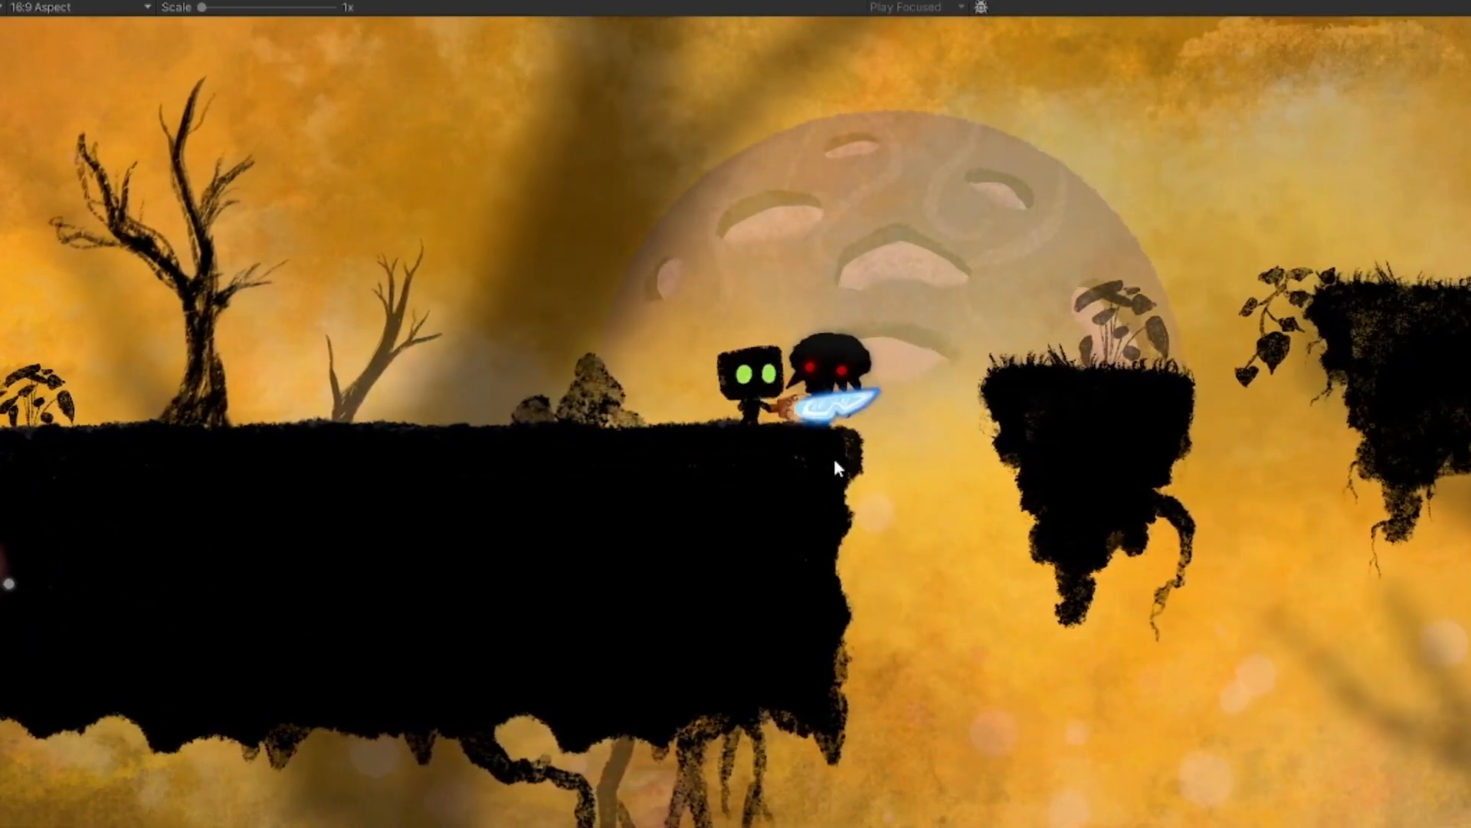
click(835, 460)
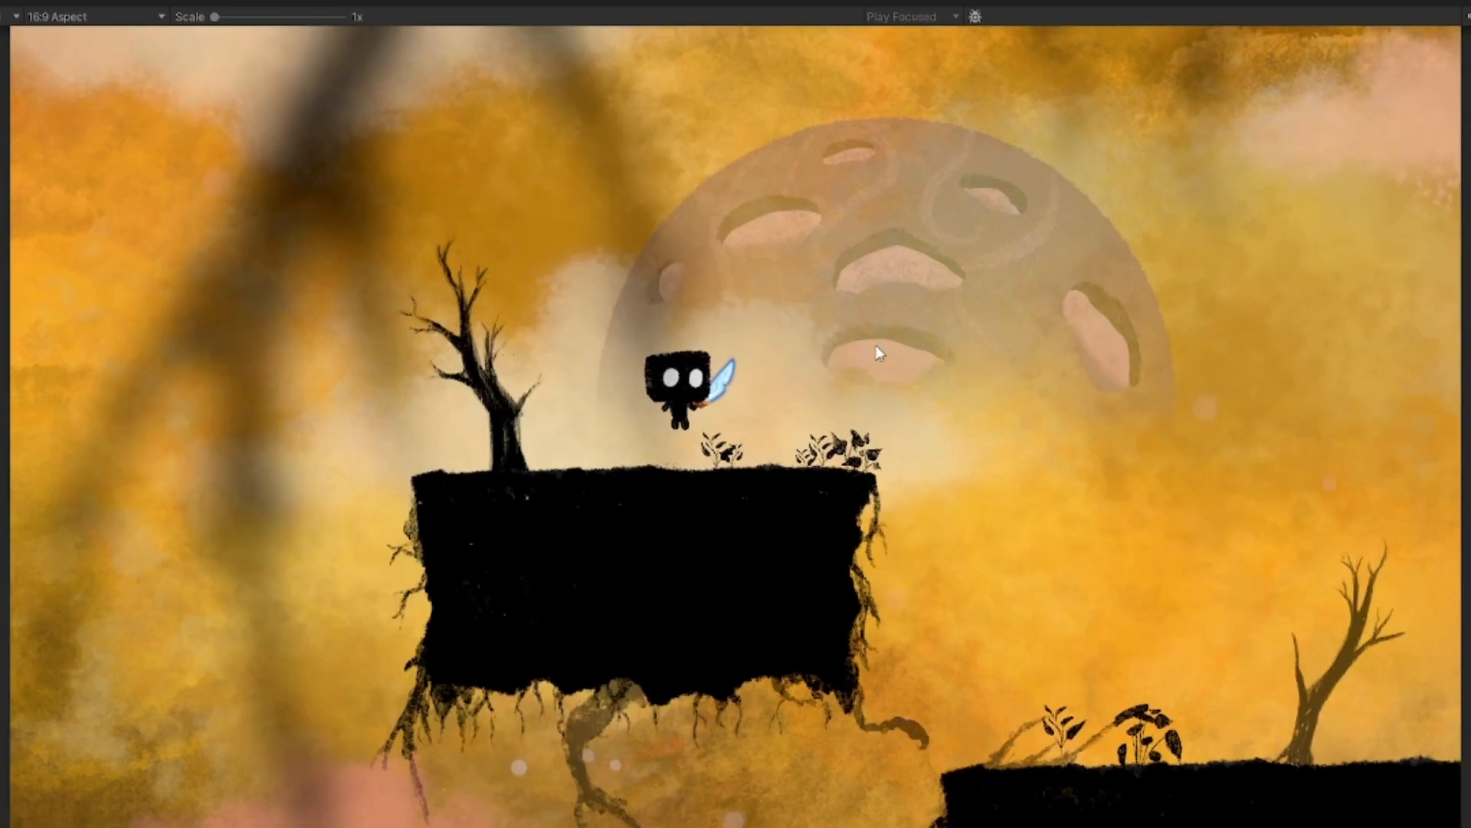
Run and double-jump the character over the upper platform in both directions to test the movement effects
key(d)
key(space)
key(space)
key(a)
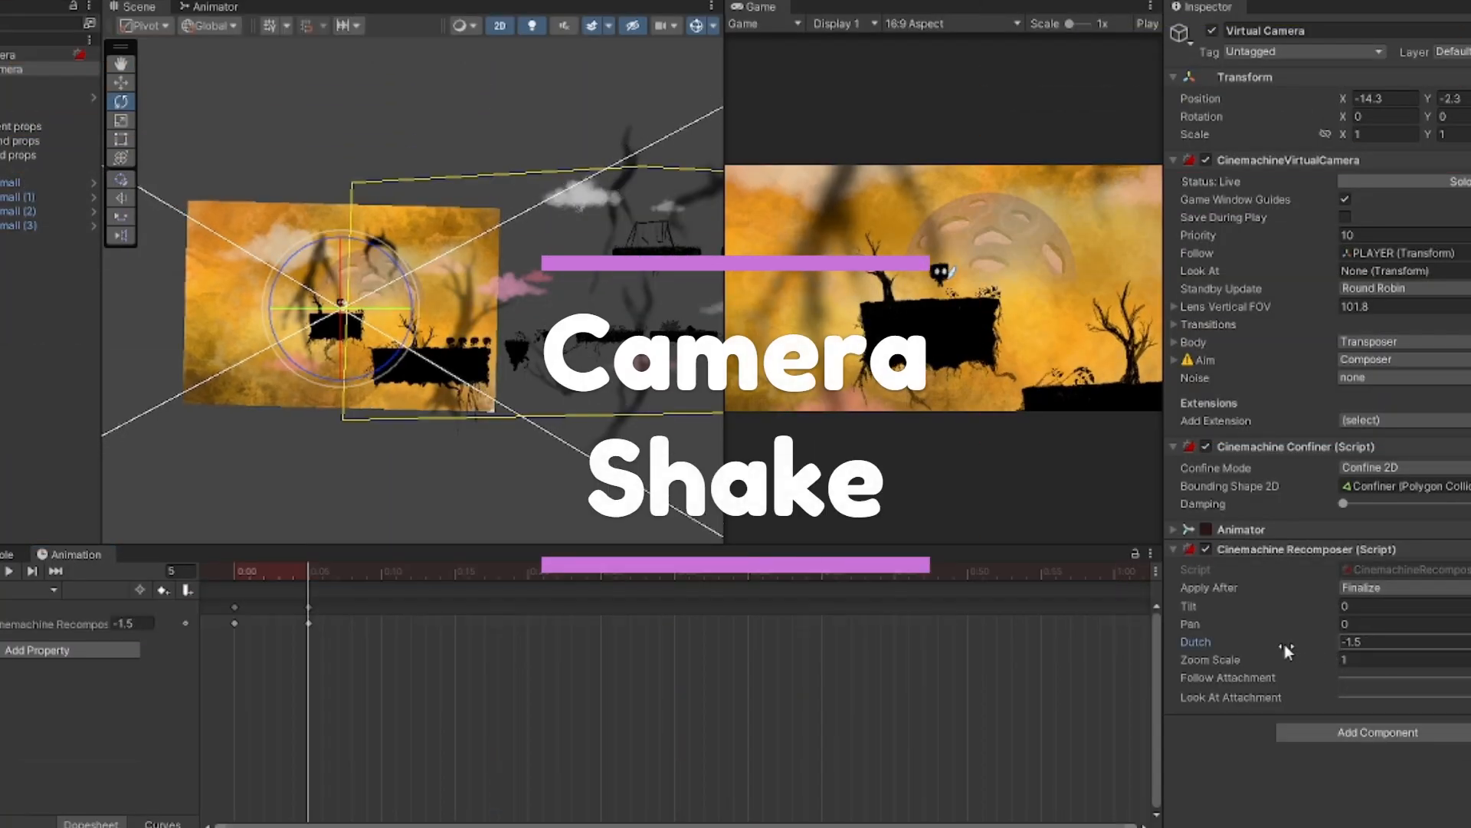
Keyframe the Cinemachine Recomposer's Dutch at -1.92 on frame 5 and raise it at about frame 10
drag(1284, 644, 1275, 644)
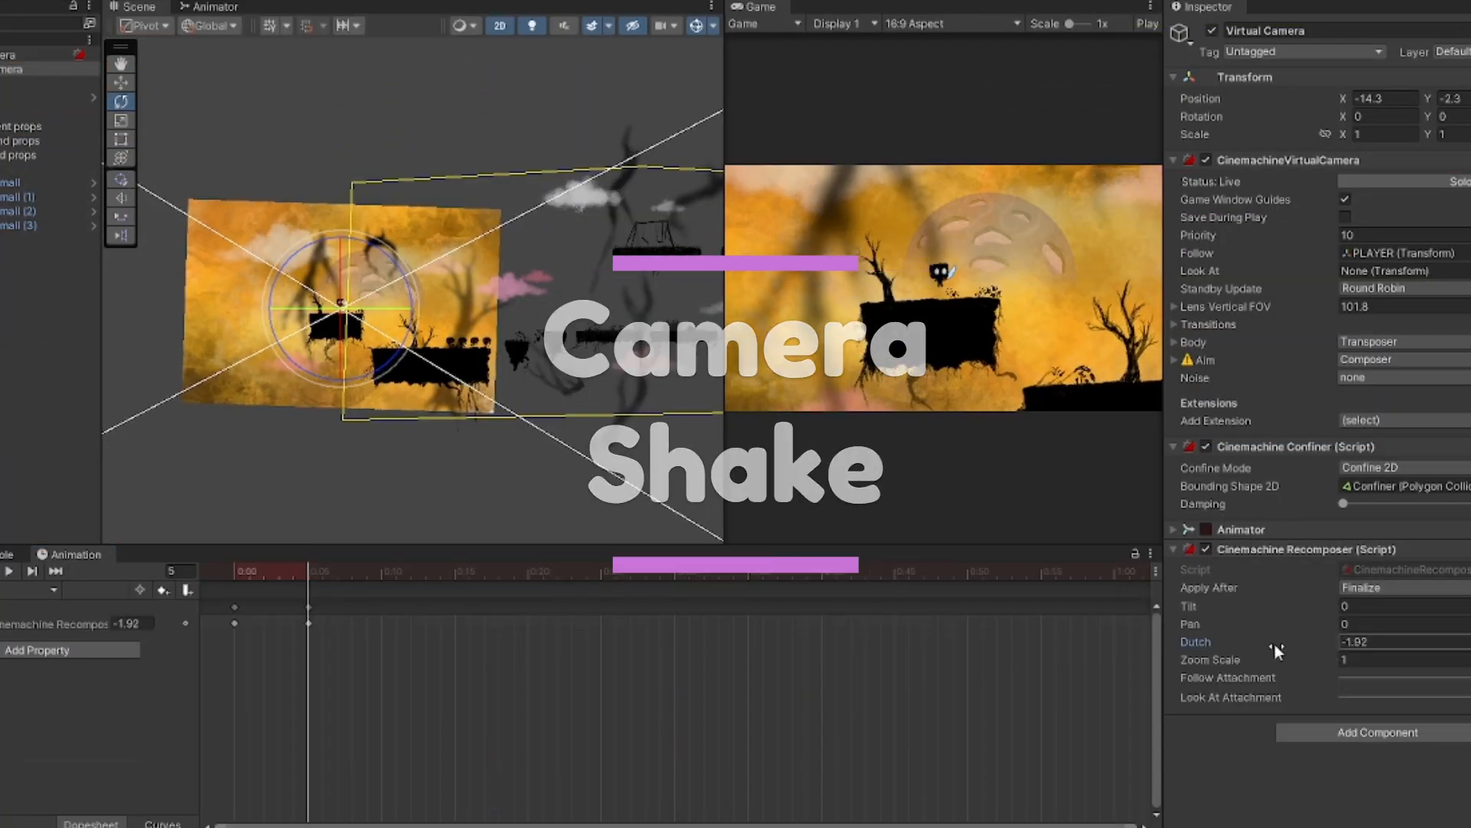
drag(321, 572, 381, 572)
drag(1378, 641, 1424, 641)
click(367, 574)
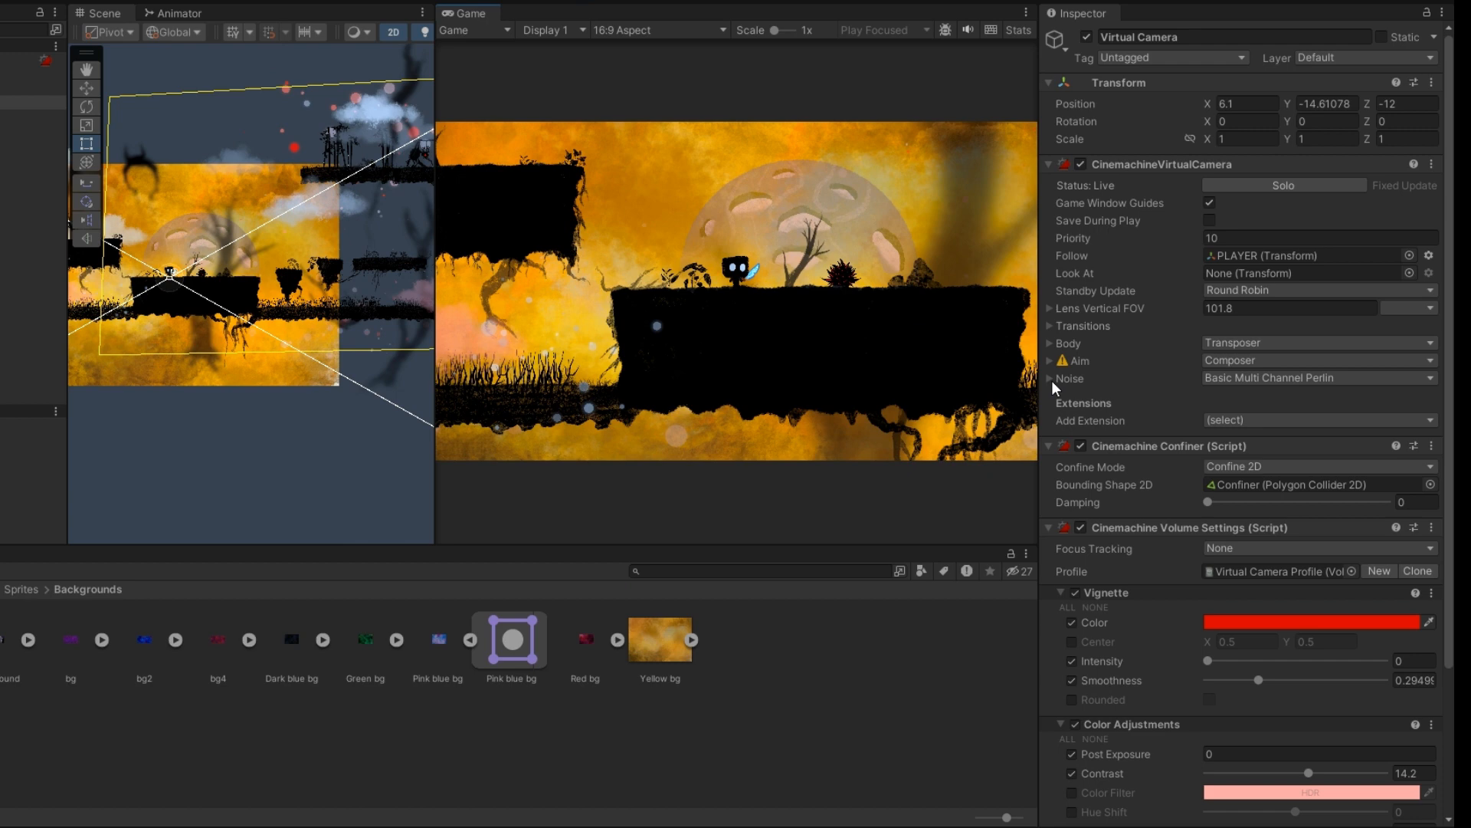
Set the Virtual Camera's noise to an Amplitude Gain of 5 and a Frequency Gain of 0.42
click(1050, 379)
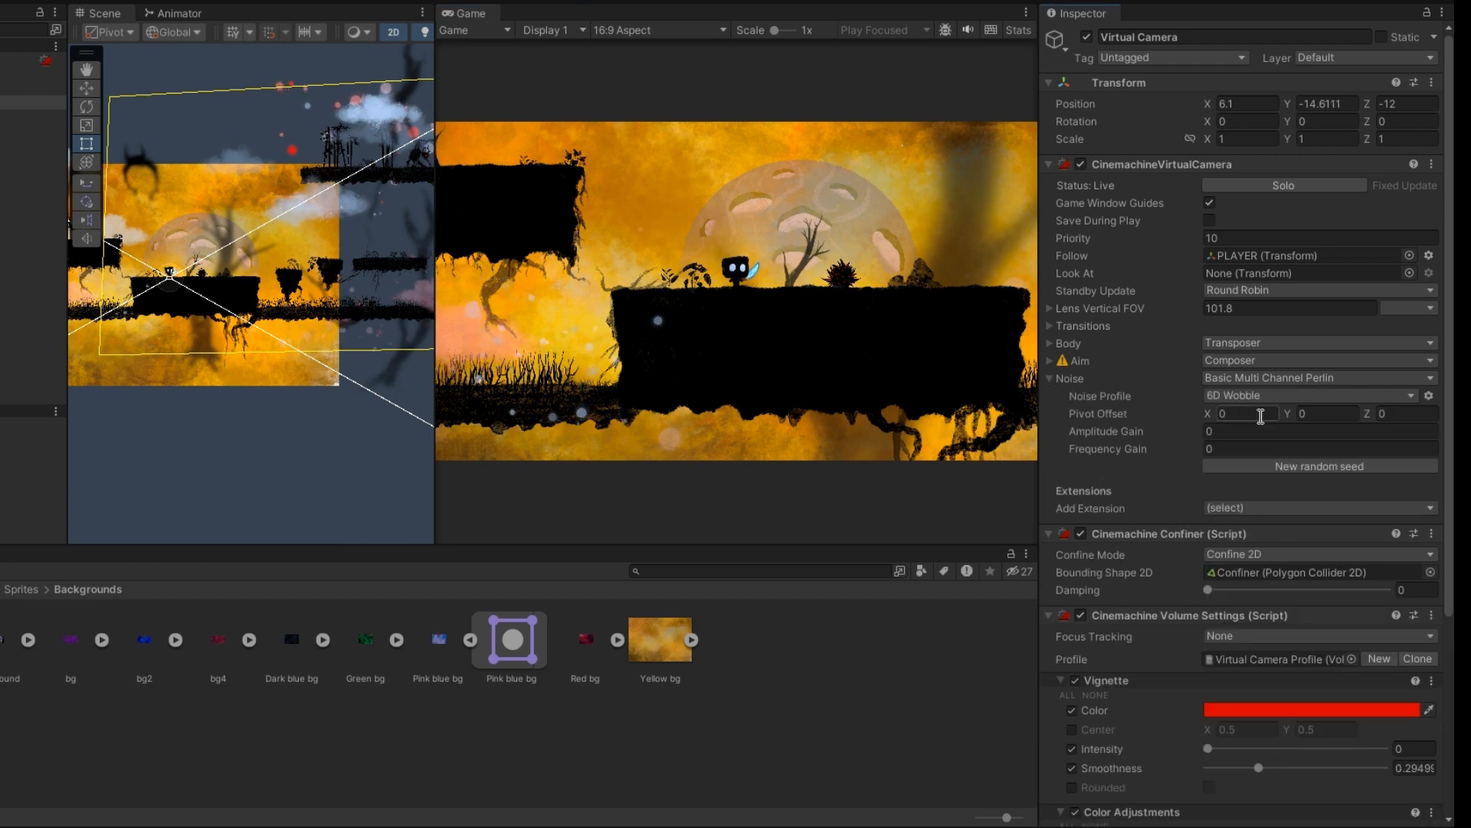
text(5)
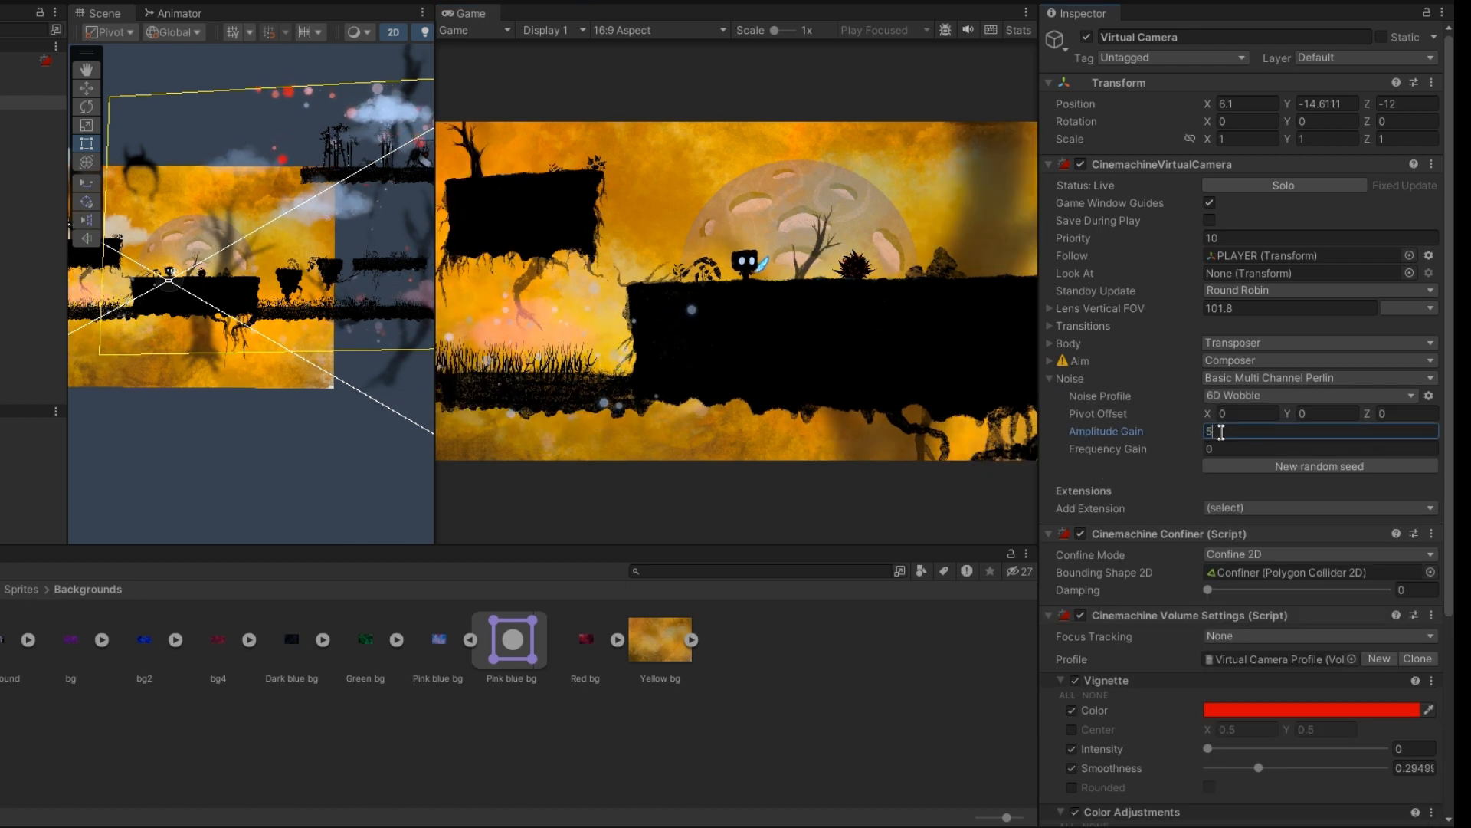
click(1194, 451)
text(0.42)
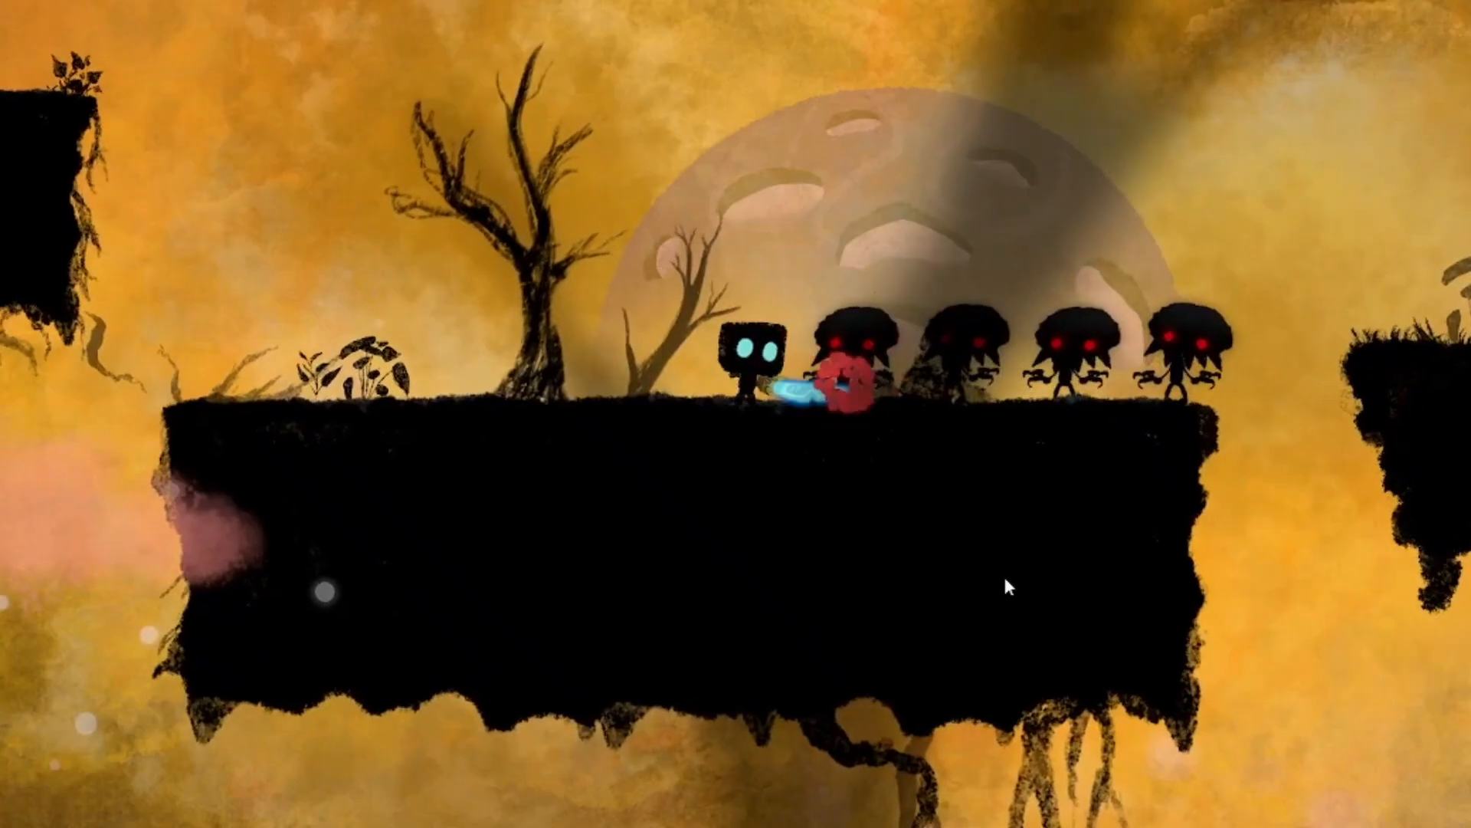
Play the game and fight through the enemies on the platform to check the camera shake
key(Right)
key(space)
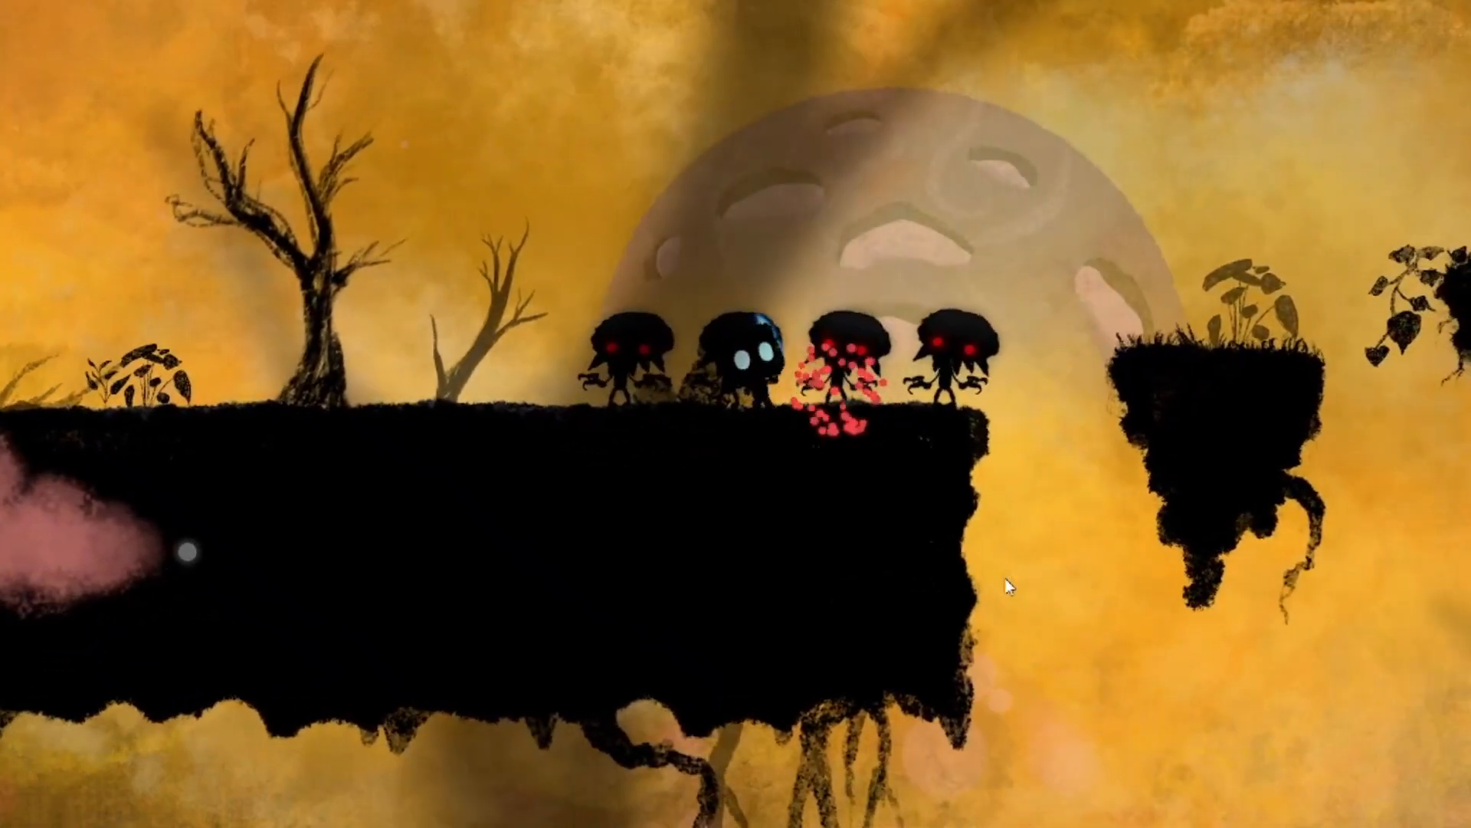
Strike the enemies on both sides of the character near the platform's edge to test the hurt particles and camera shake
key(space)
key(Right)
key(space)
key(space)
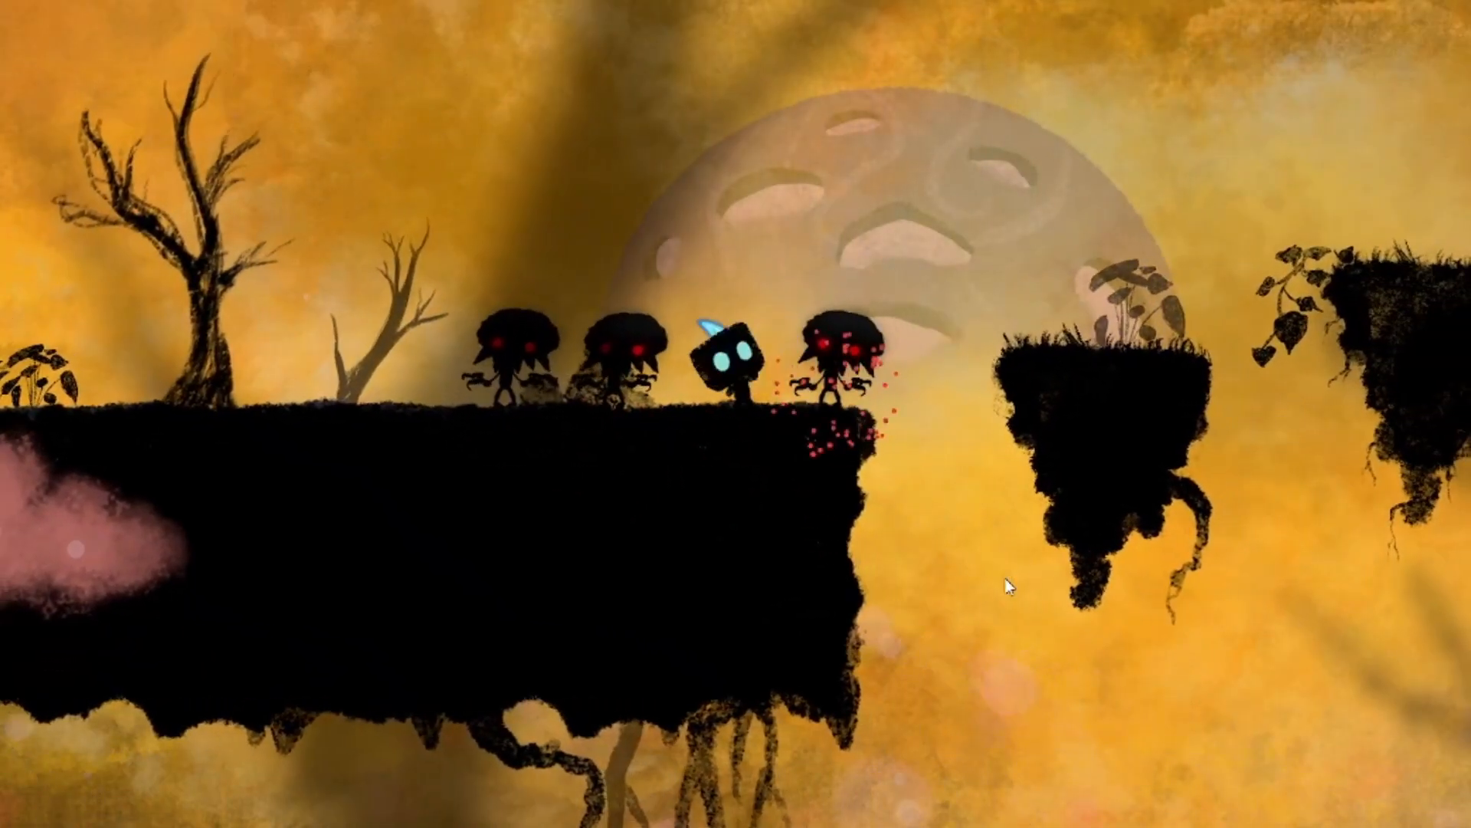
key(space)
key(Left)
key(space)
key(space)
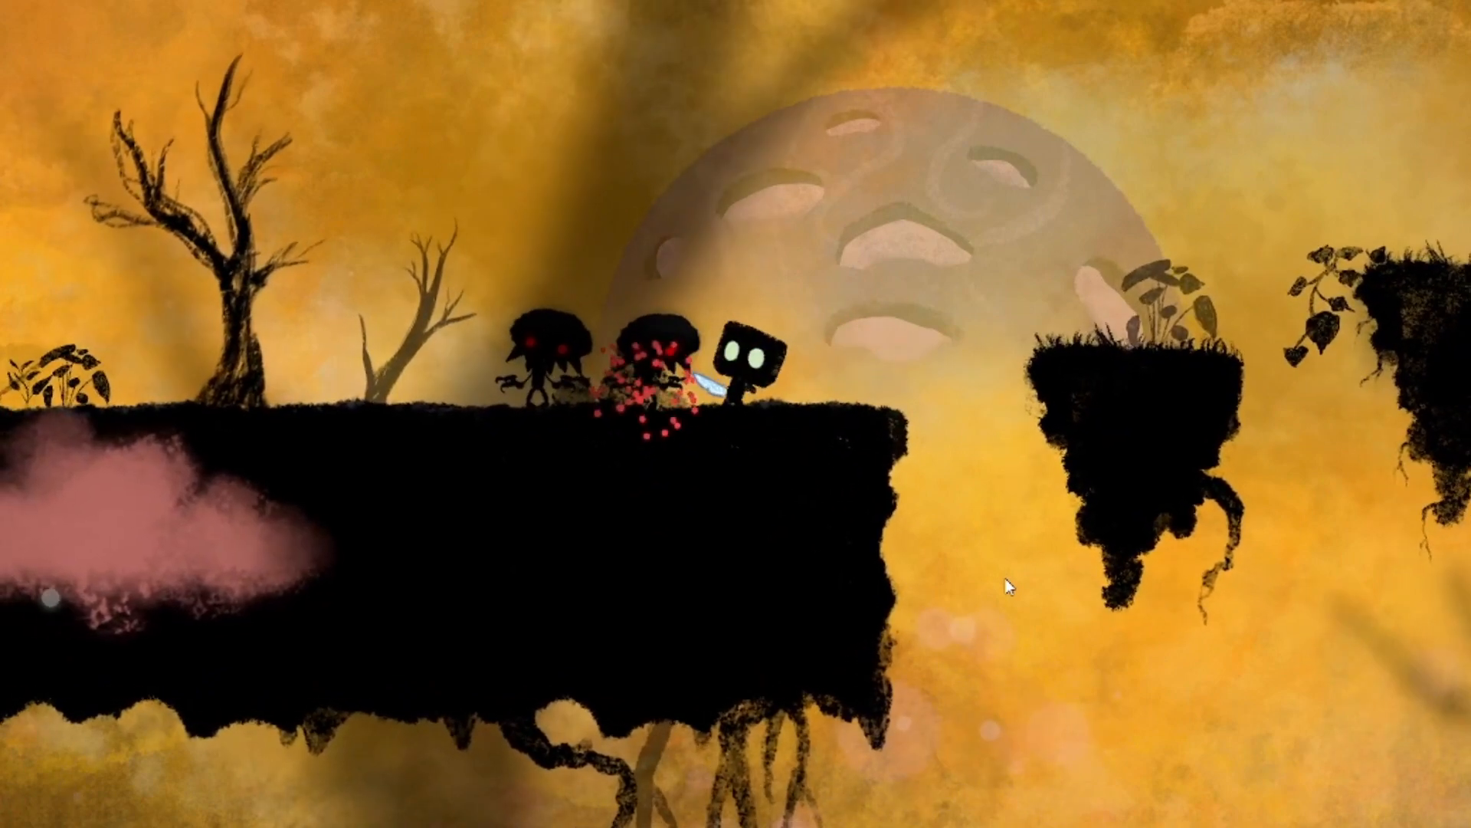
key(Up)
key(Left)
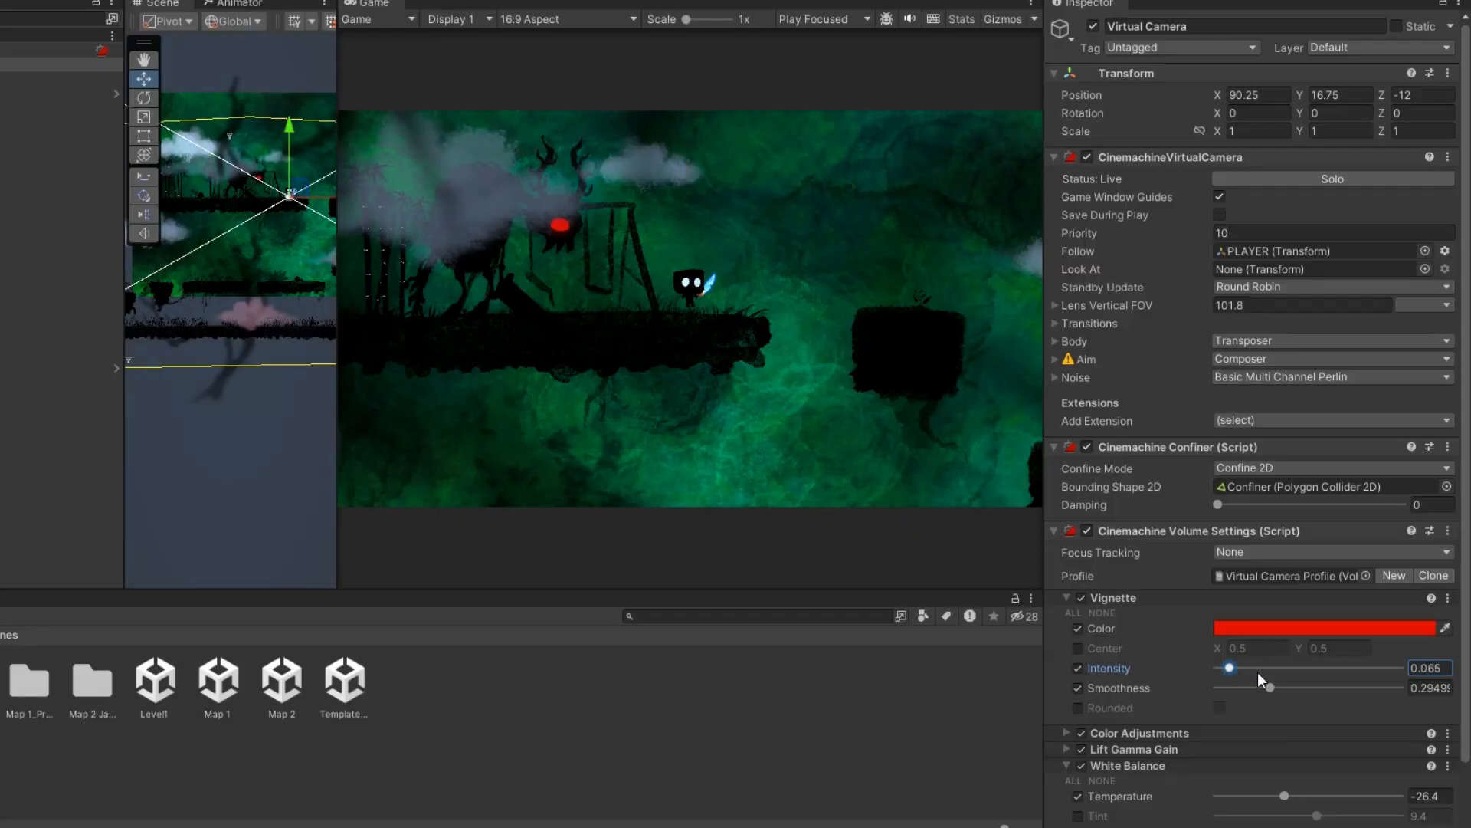
Raise the vignette intensity in the Virtual Camera's Cinemachine Volume Settings to try out the red edge tint
drag(1259, 675, 1309, 679)
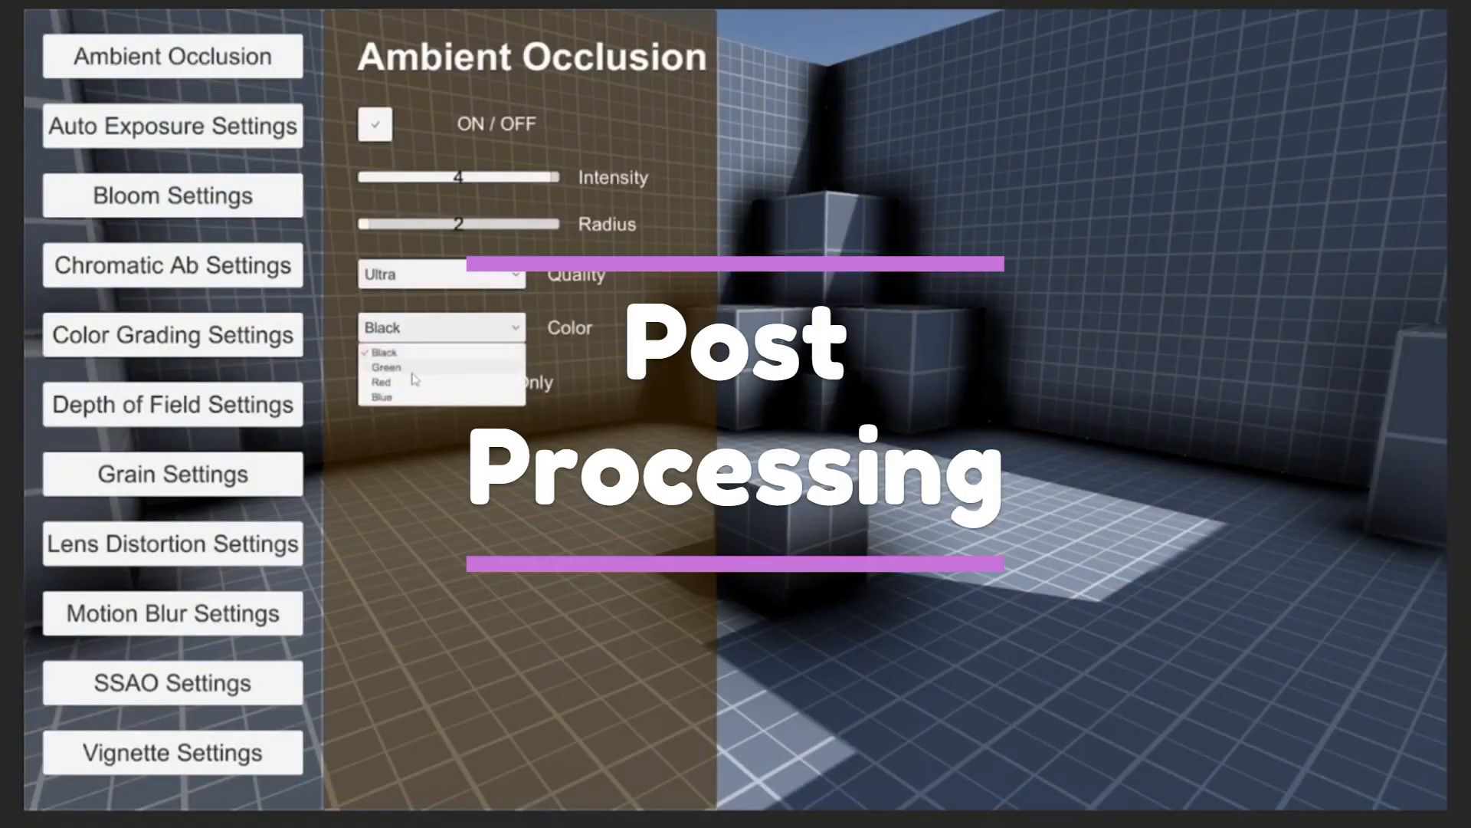
In the post-processing demo, set the Ambient Occlusion color to Red and open the Auto Exposure settings
click(412, 381)
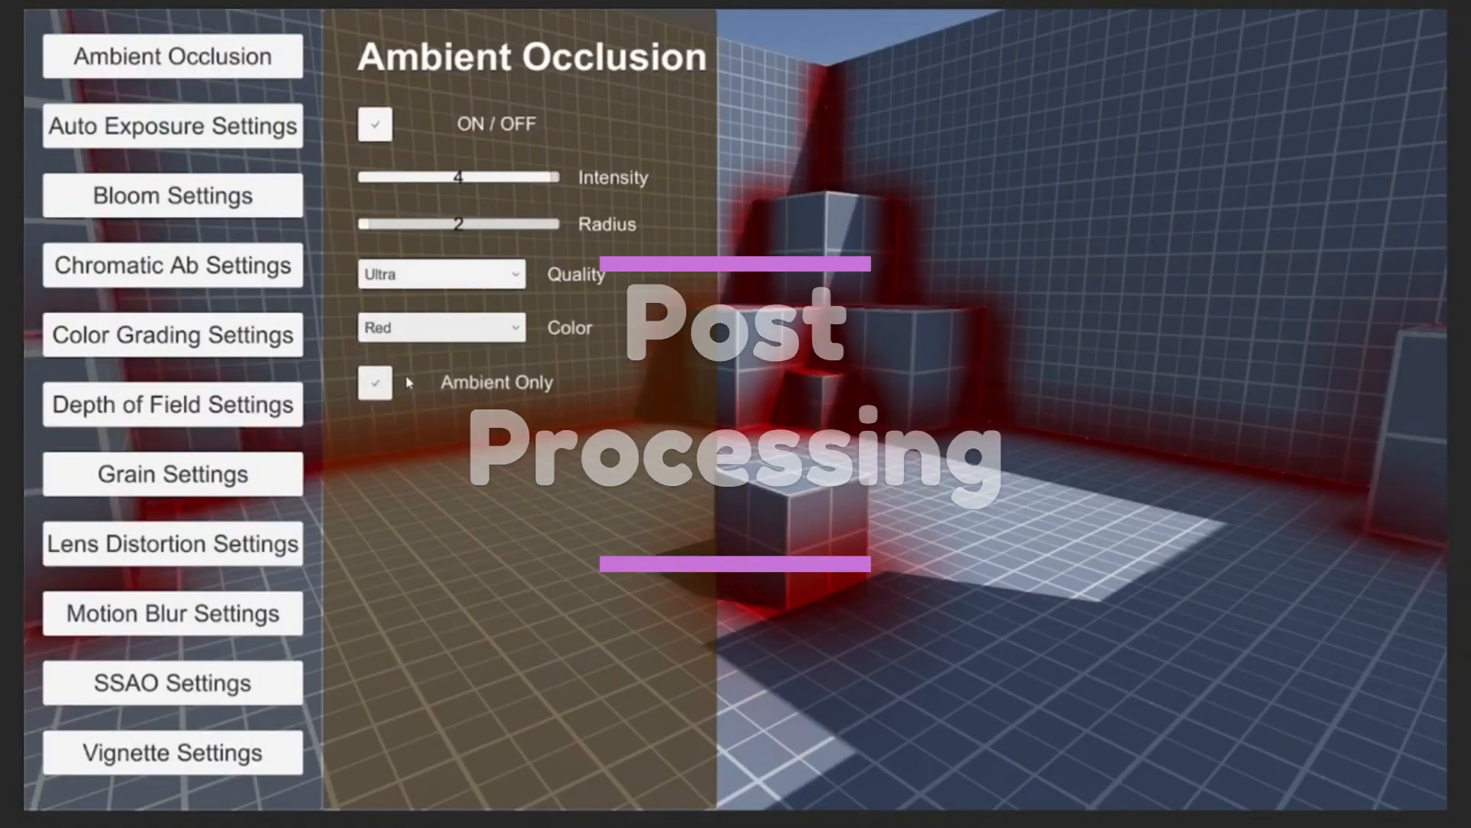
click(214, 142)
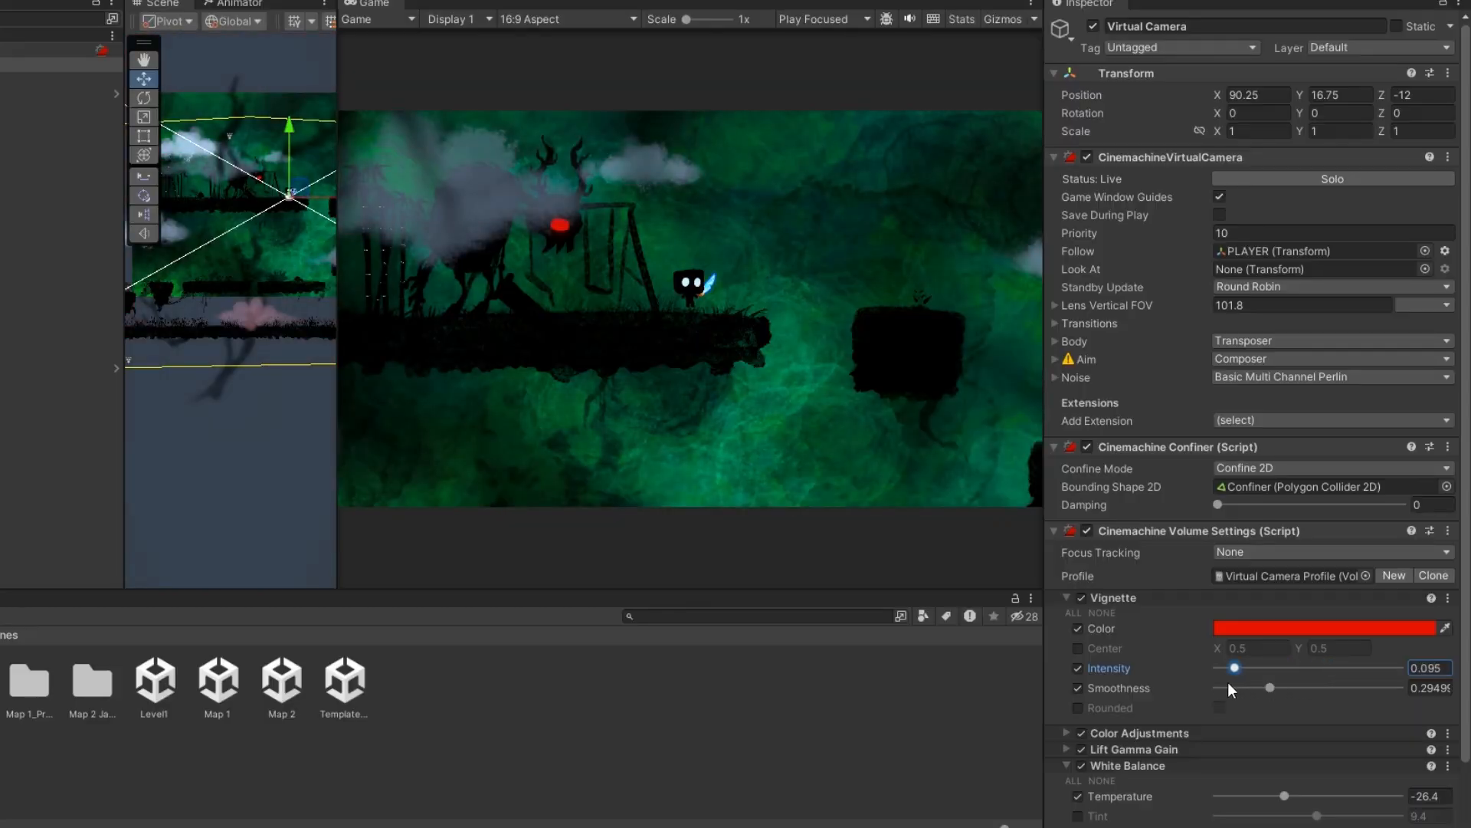
Back in Unity, set the Virtual Camera's vignette to an intensity of 0 and a smoothness of 0.133
mouse_move(1286, 681)
mouse_down()
mouse_move(1329, 689)
mouse_move(1281, 692)
mouse_up()
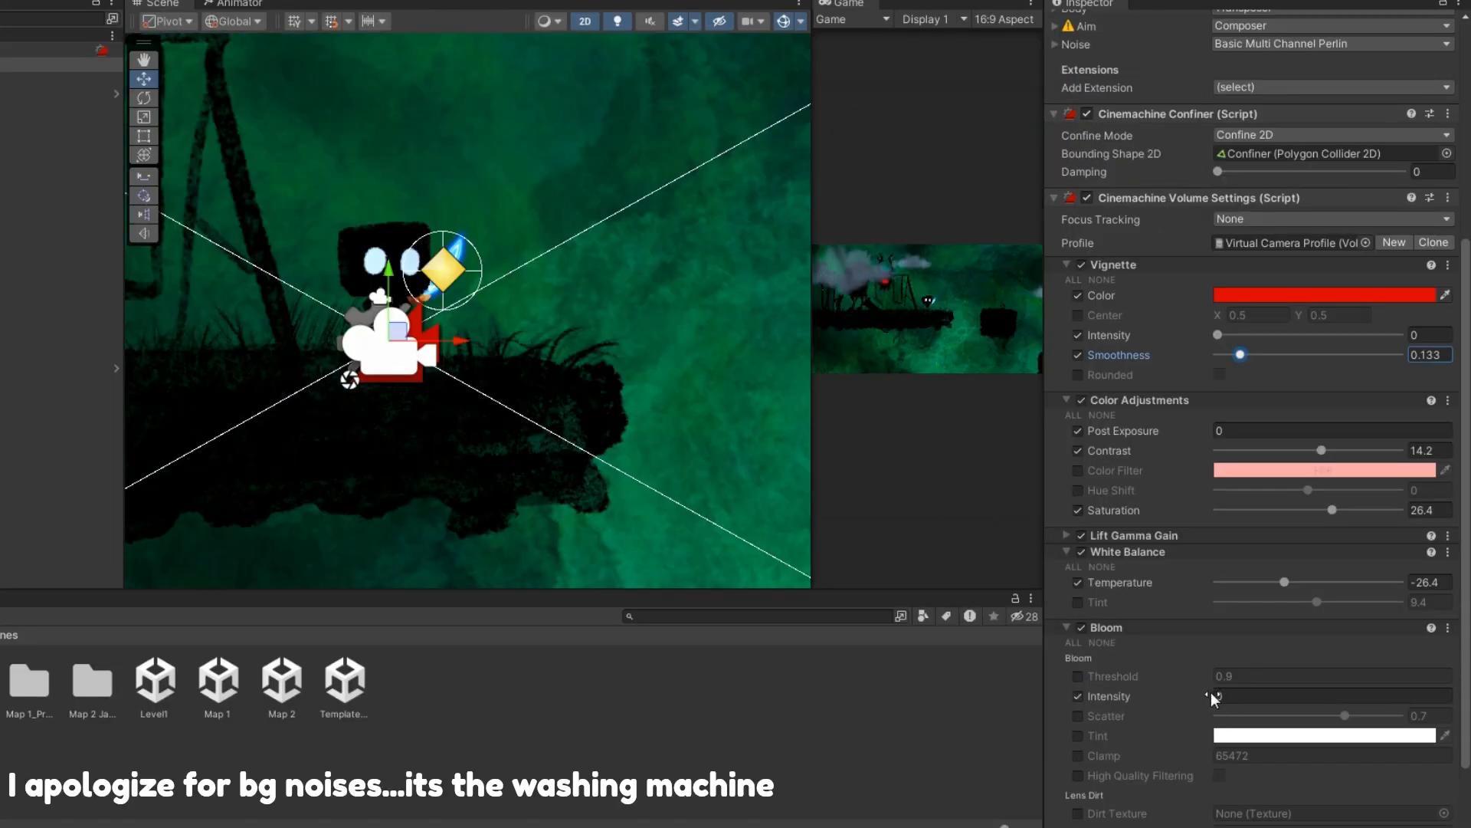
Set the Virtual Camera profile's Bloom intensity to 7.64 and lower its White Balance temperature for a cooler look
drag(1211, 692, 1292, 699)
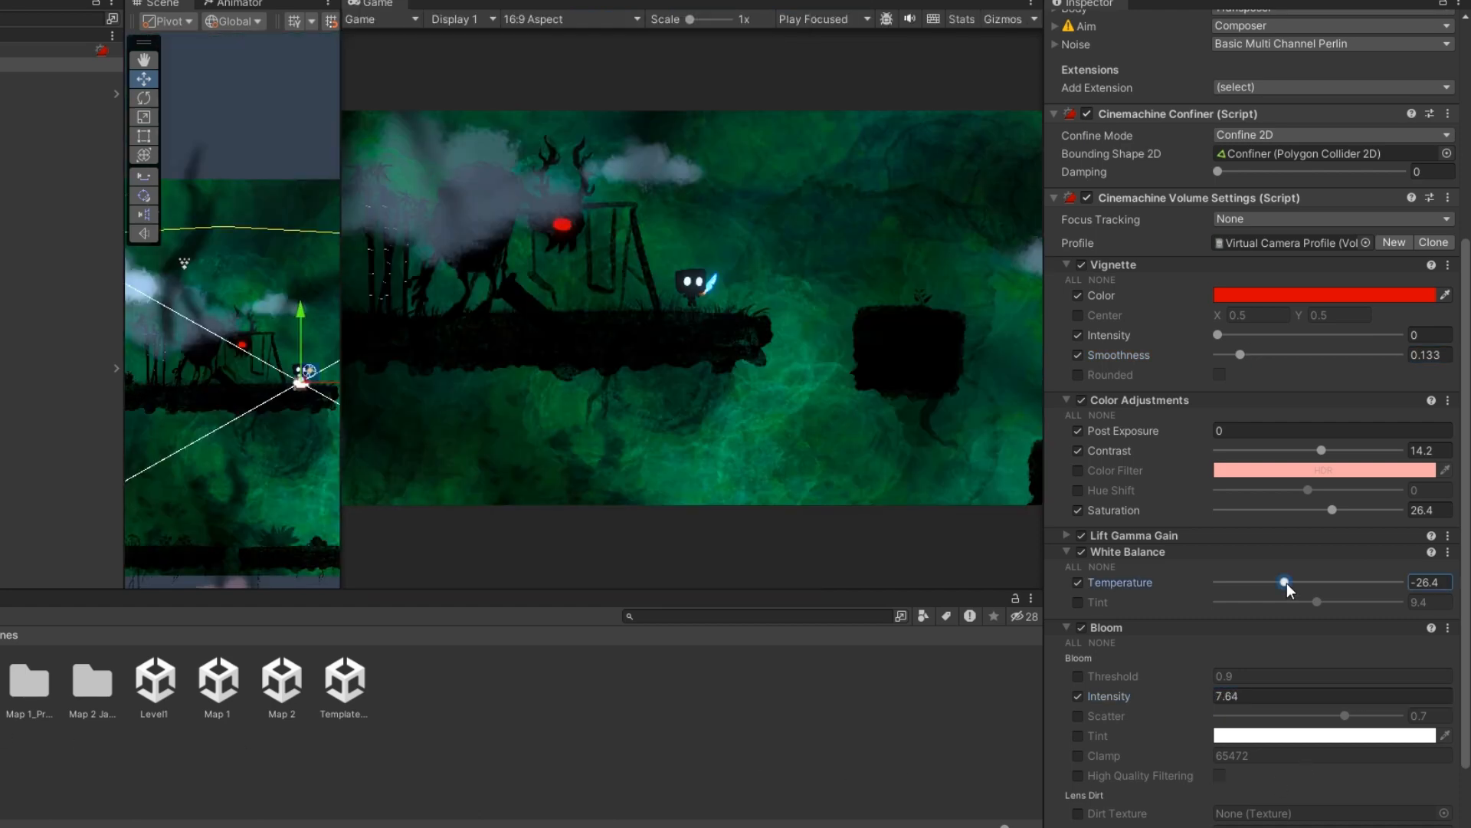
drag(1286, 583, 1193, 598)
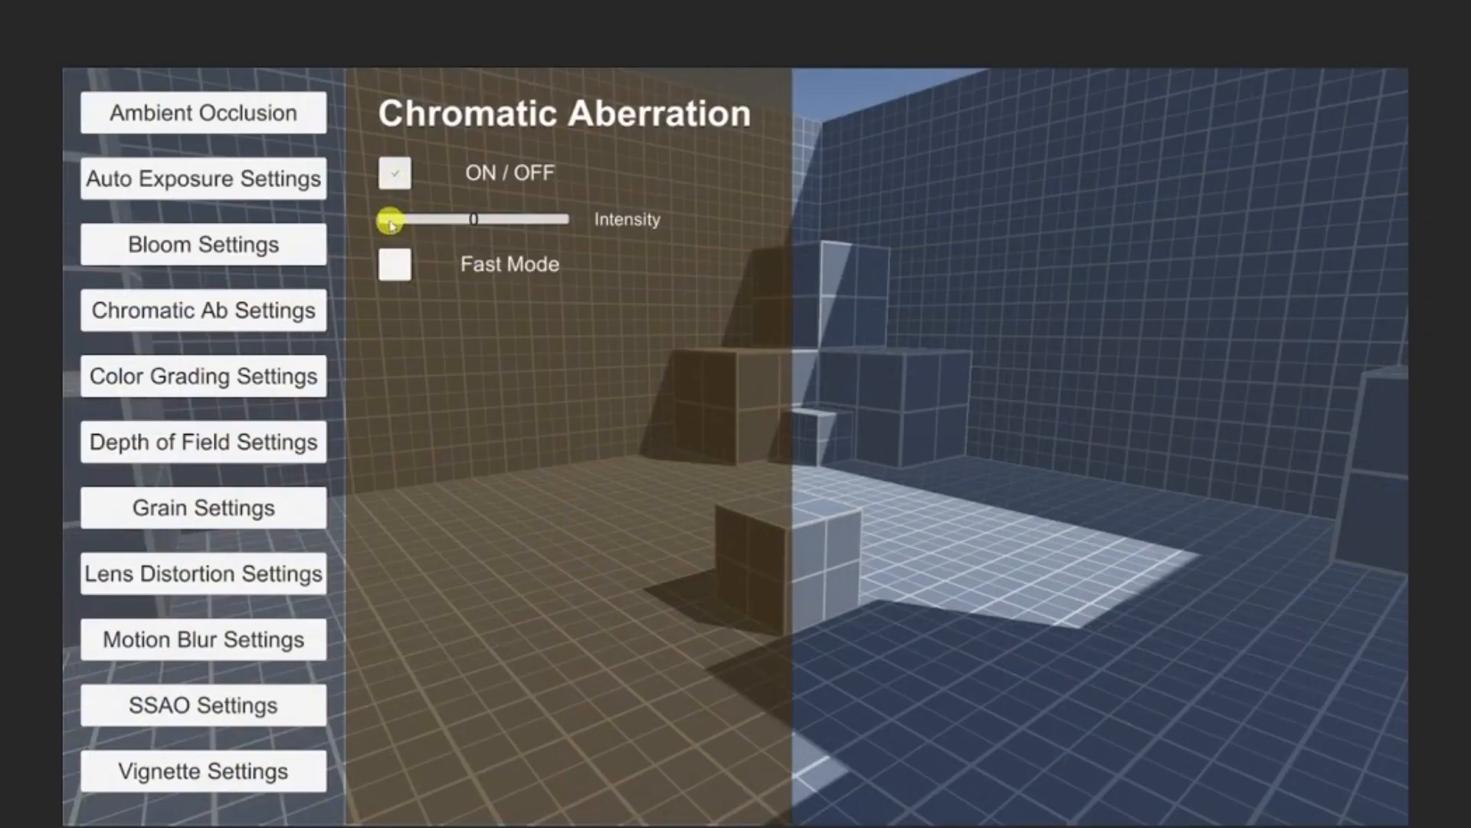
In the post-processing demo, raise the Chromatic Aberration intensity to its maximum
drag(393, 220, 757, 158)
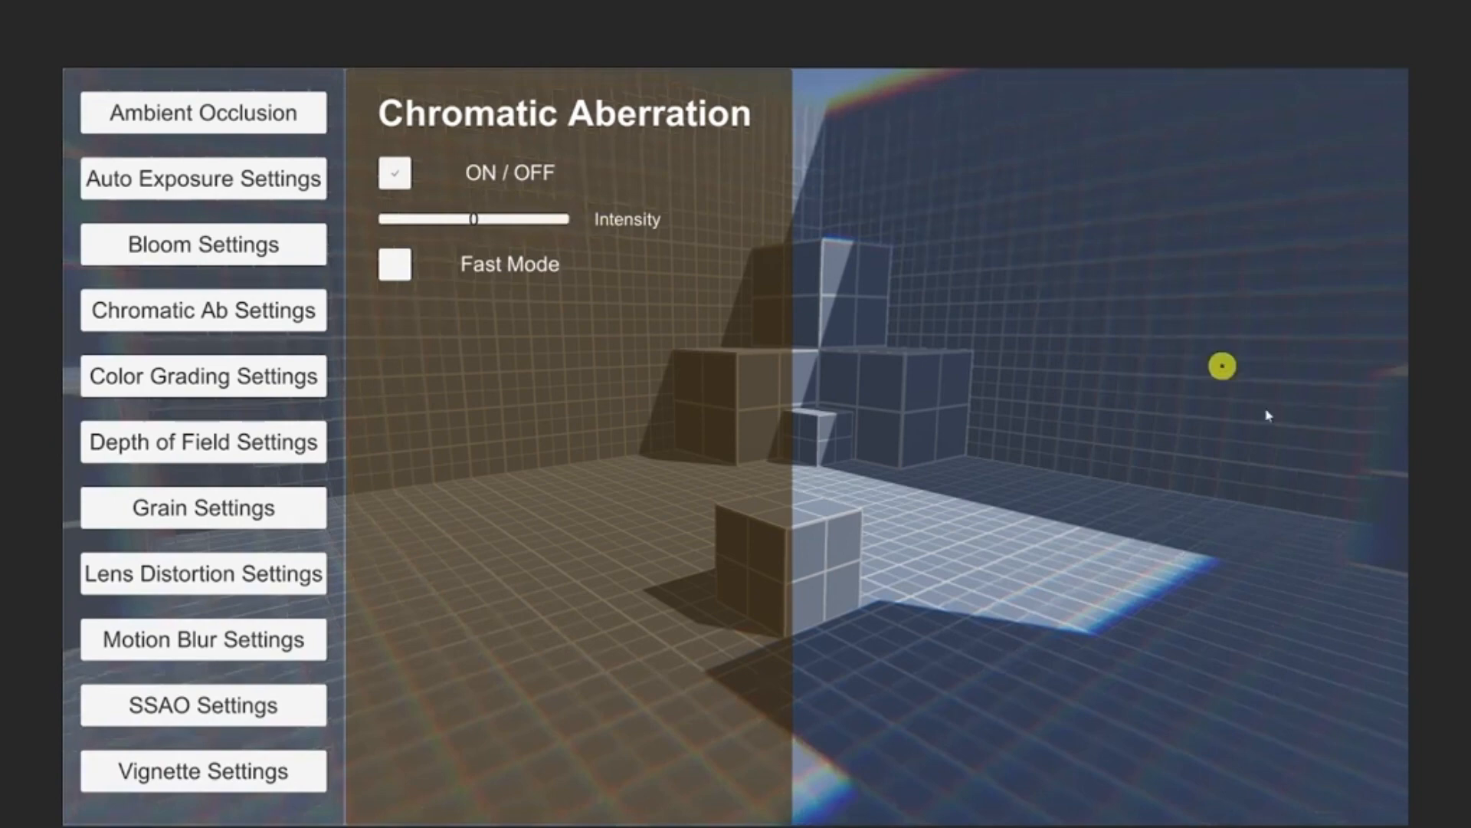